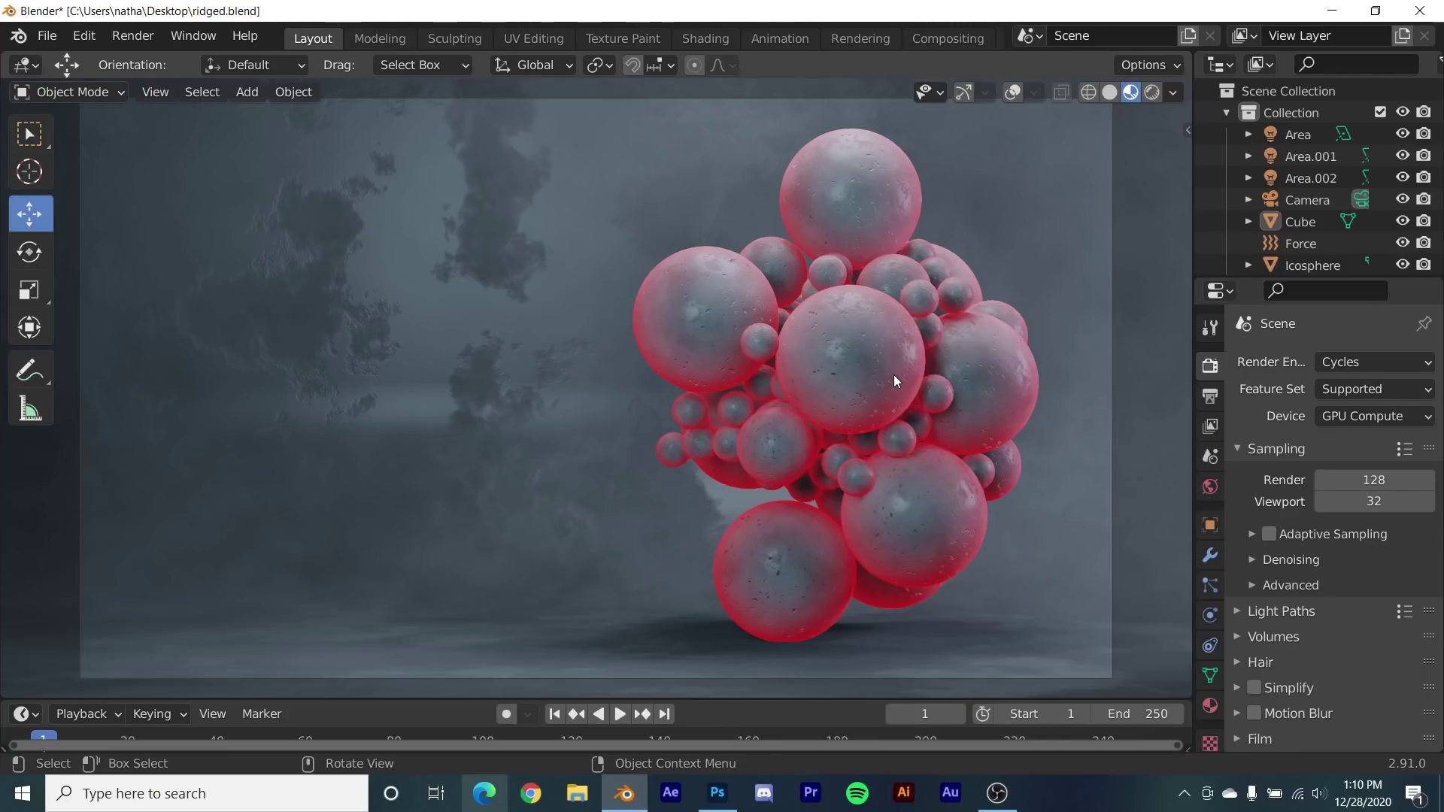
# - Examine the finished sphere cluster from above, up close and through the scene camera
pyautogui.moveTo(910, 400); pyautogui.dragTo(594, 275, button='middle')
pyautogui.scroll(-4, 858, 371)
pyautogui.moveTo(748, 369); pyautogui.dragTo(902, 472, button='middle')
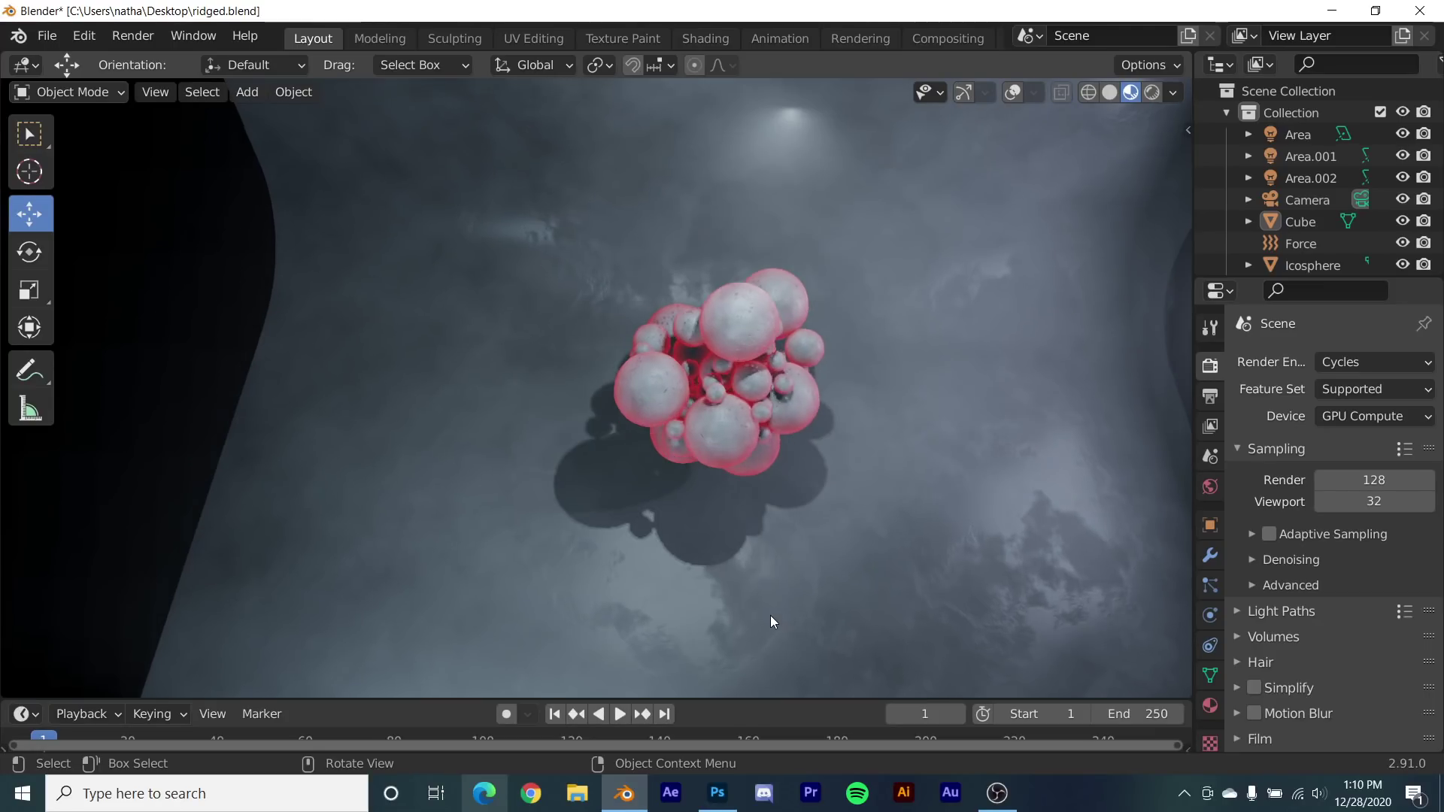
pyautogui.press('KP_0')
pyautogui.scroll(3, 873, 451)
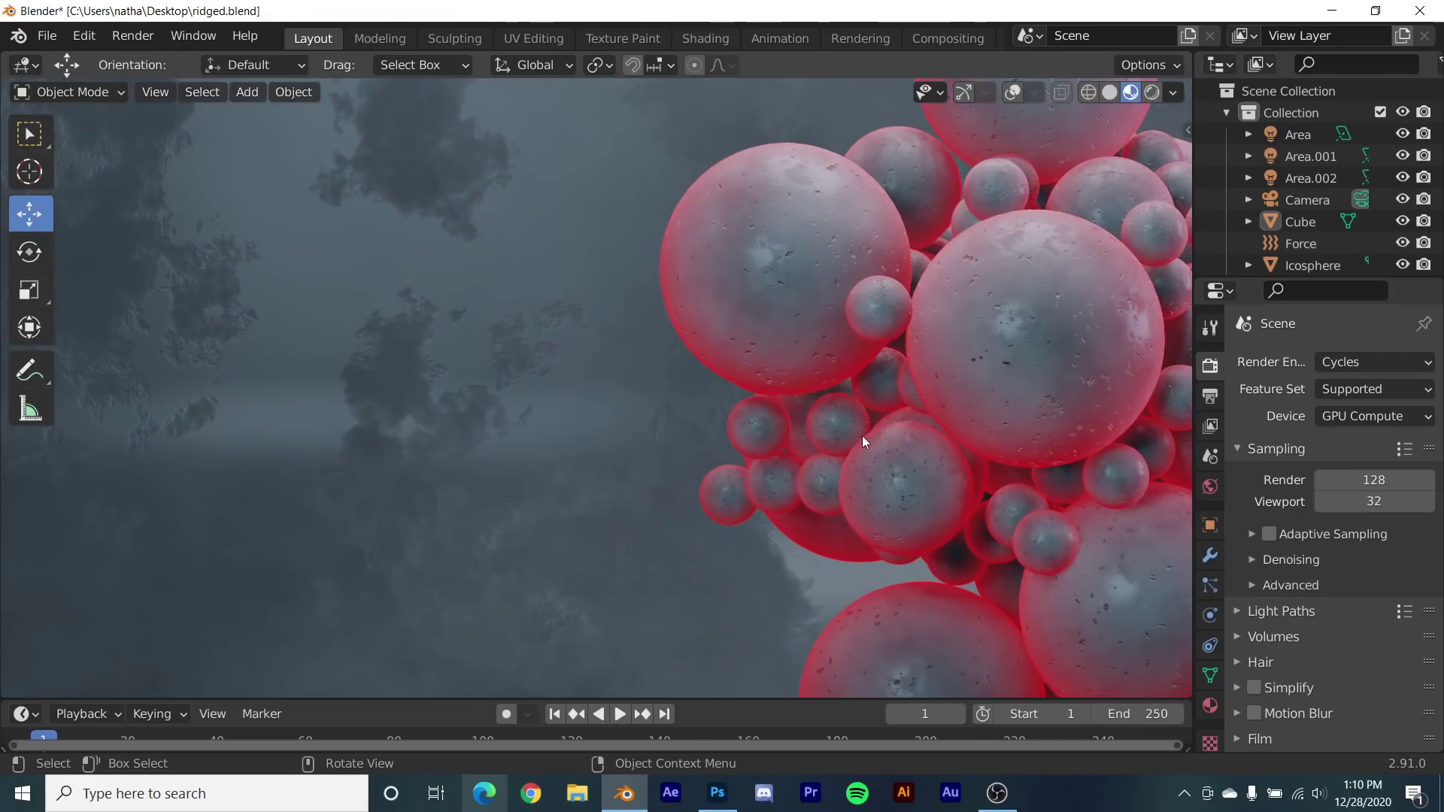
pyautogui.scroll(-2, 1004, 353)
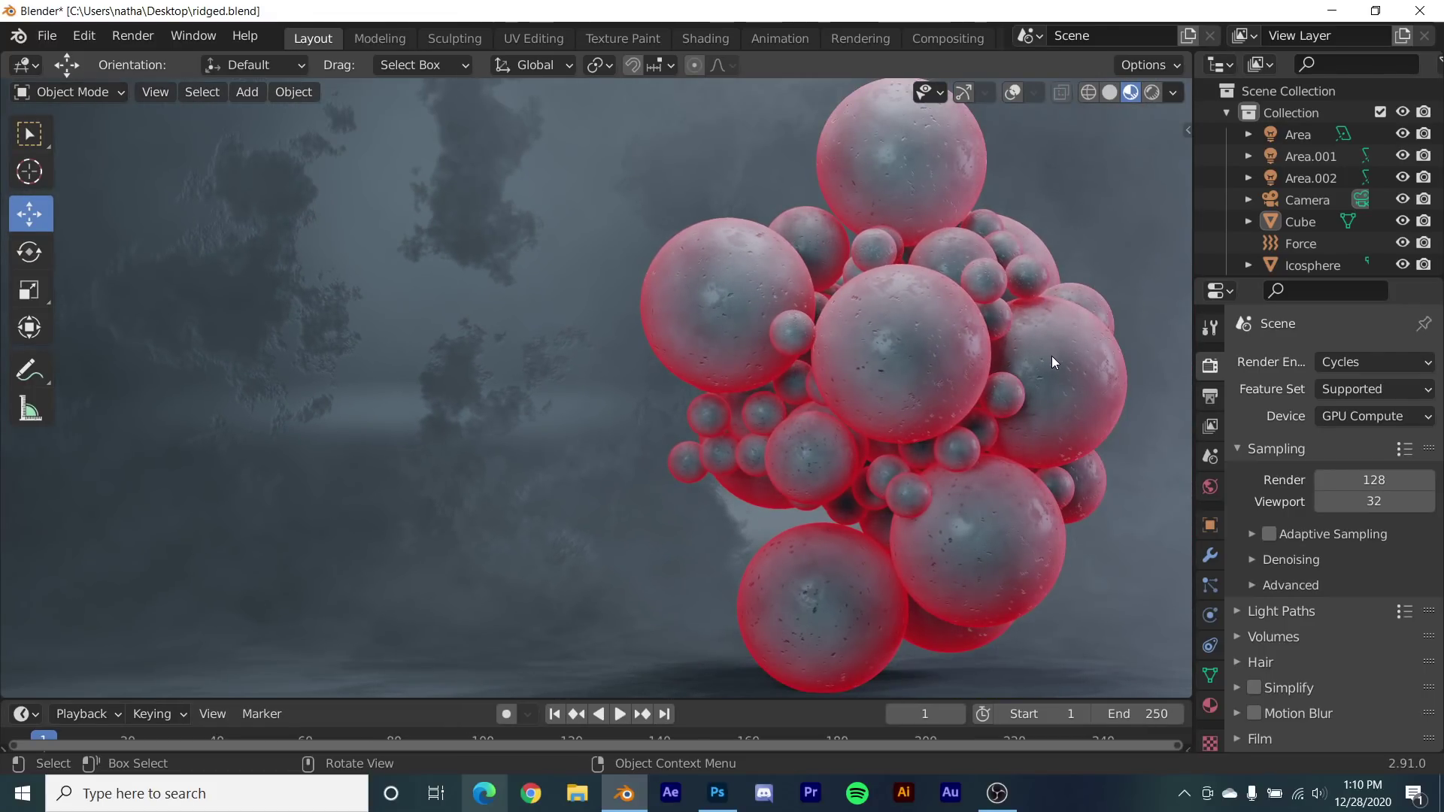
pyautogui.scroll(4, 940, 338)
pyautogui.keyDown('shift'); pyautogui.moveTo(1011, 319); pyautogui.dragTo(472, 364, button='middle'); pyautogui.keyUp('shift')
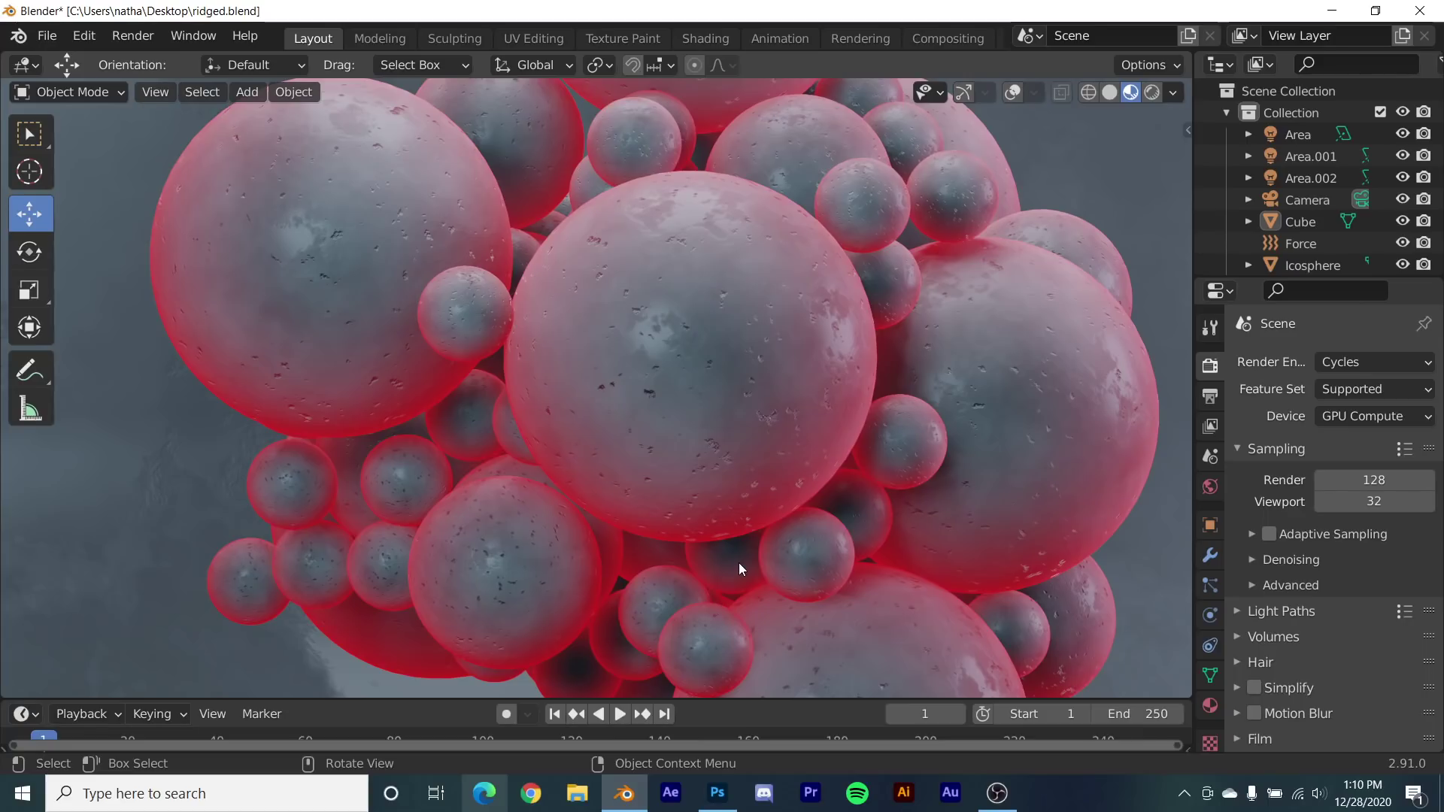
pyautogui.scroll(-4, 739, 562)
pyautogui.scroll(4, 781, 394)
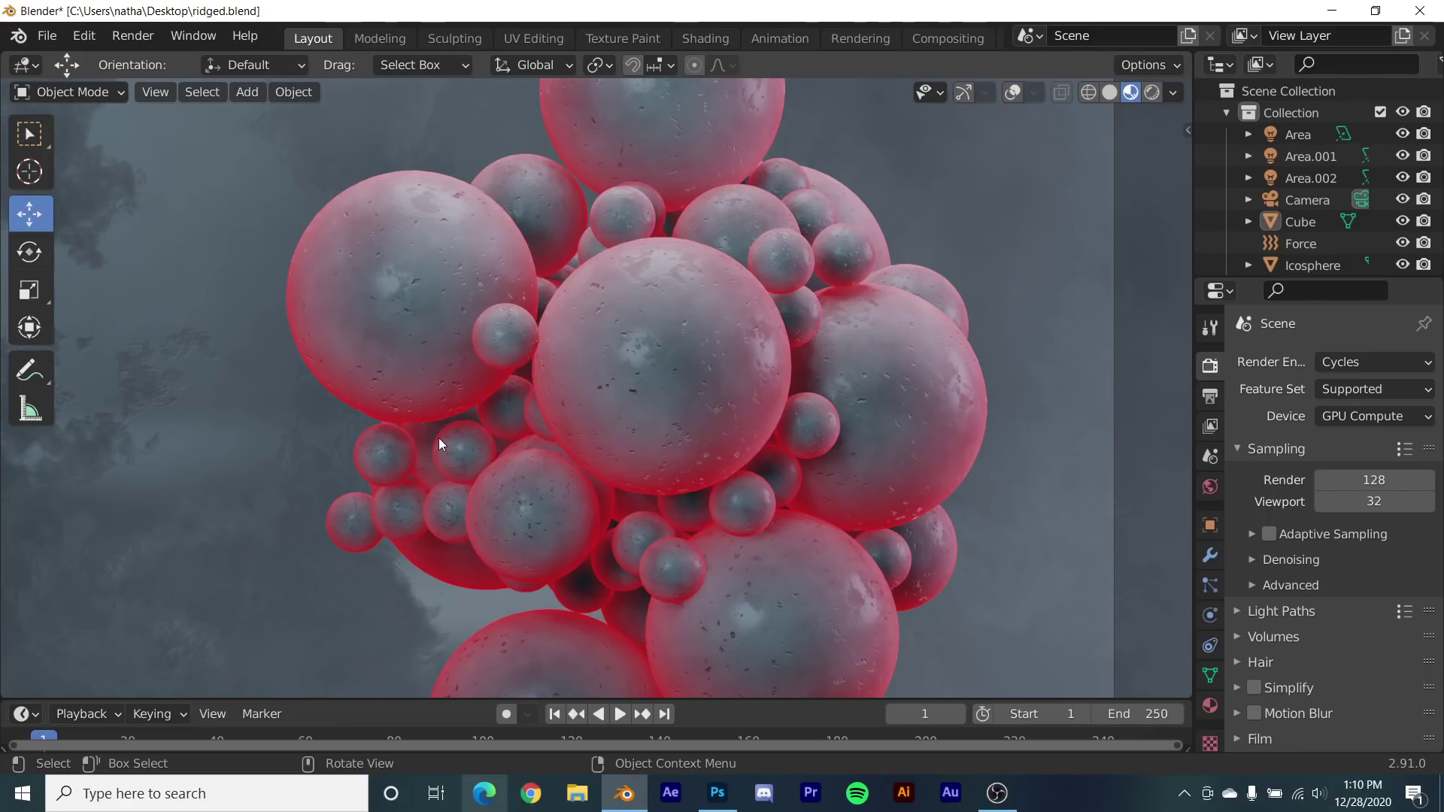
pyautogui.scroll(-5, 466, 442)
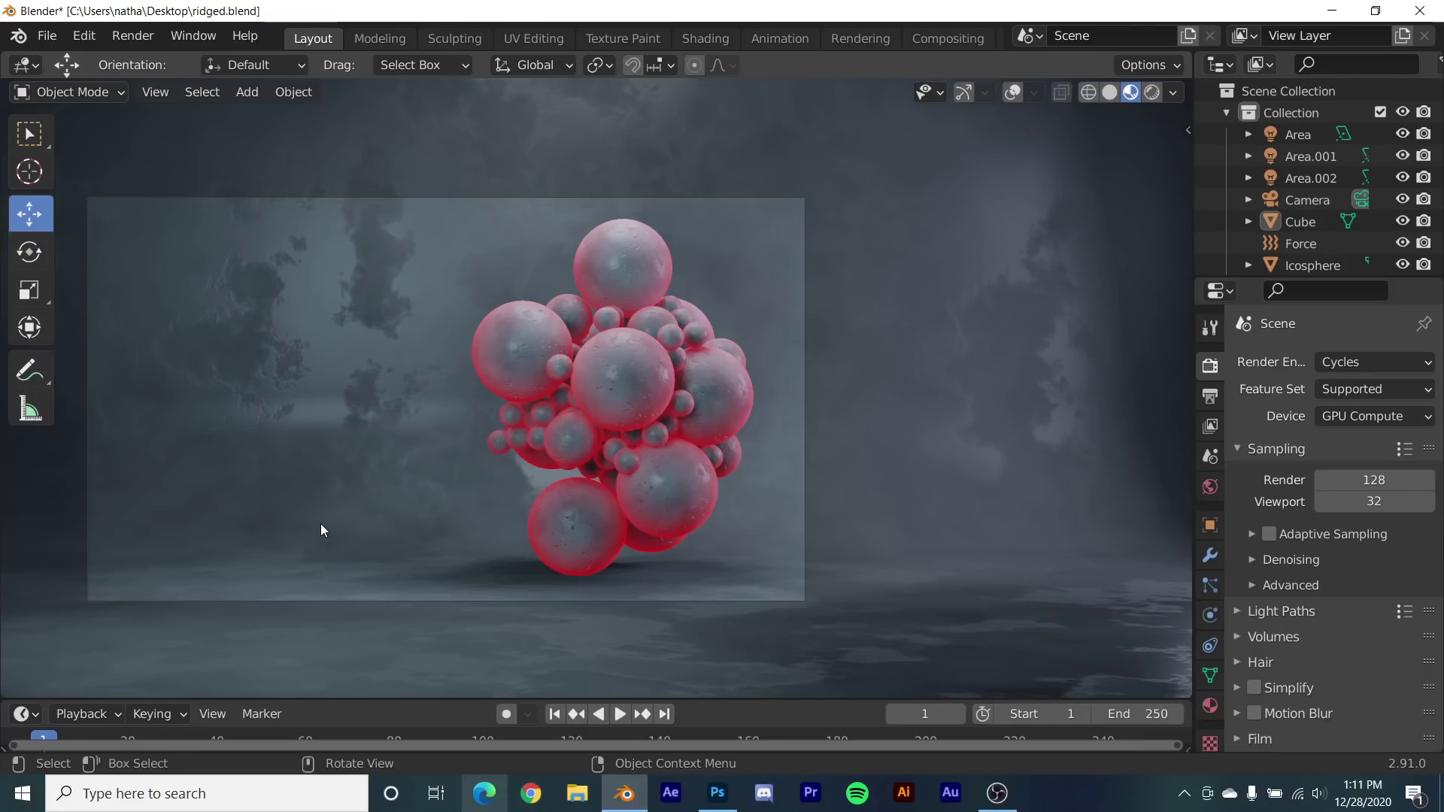
pyautogui.press('Home')
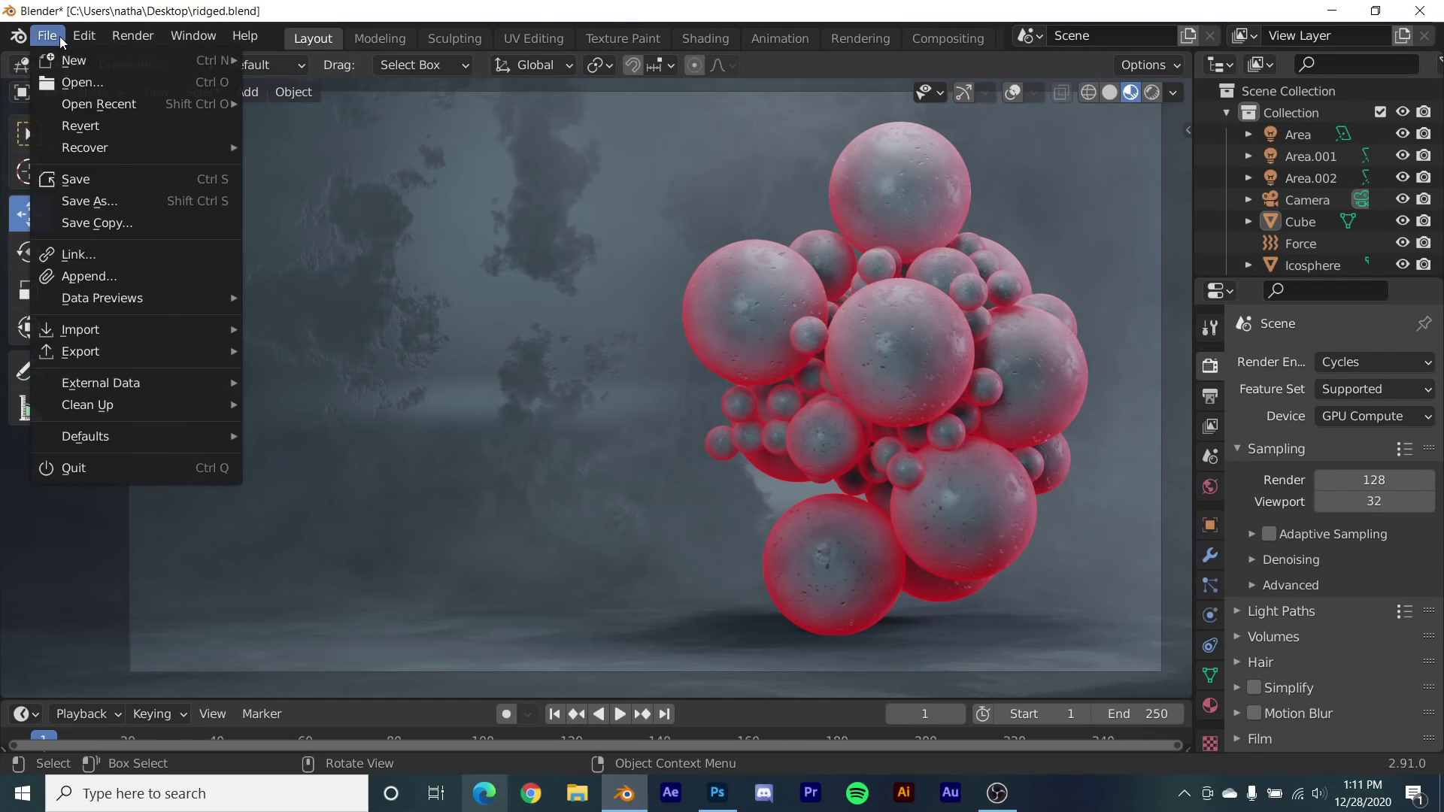
# - Start a new file with the default scene in place of the finished project
pyautogui.moveTo(81, 58)
pyautogui.click(327, 99)
pyautogui.click(775, 434)
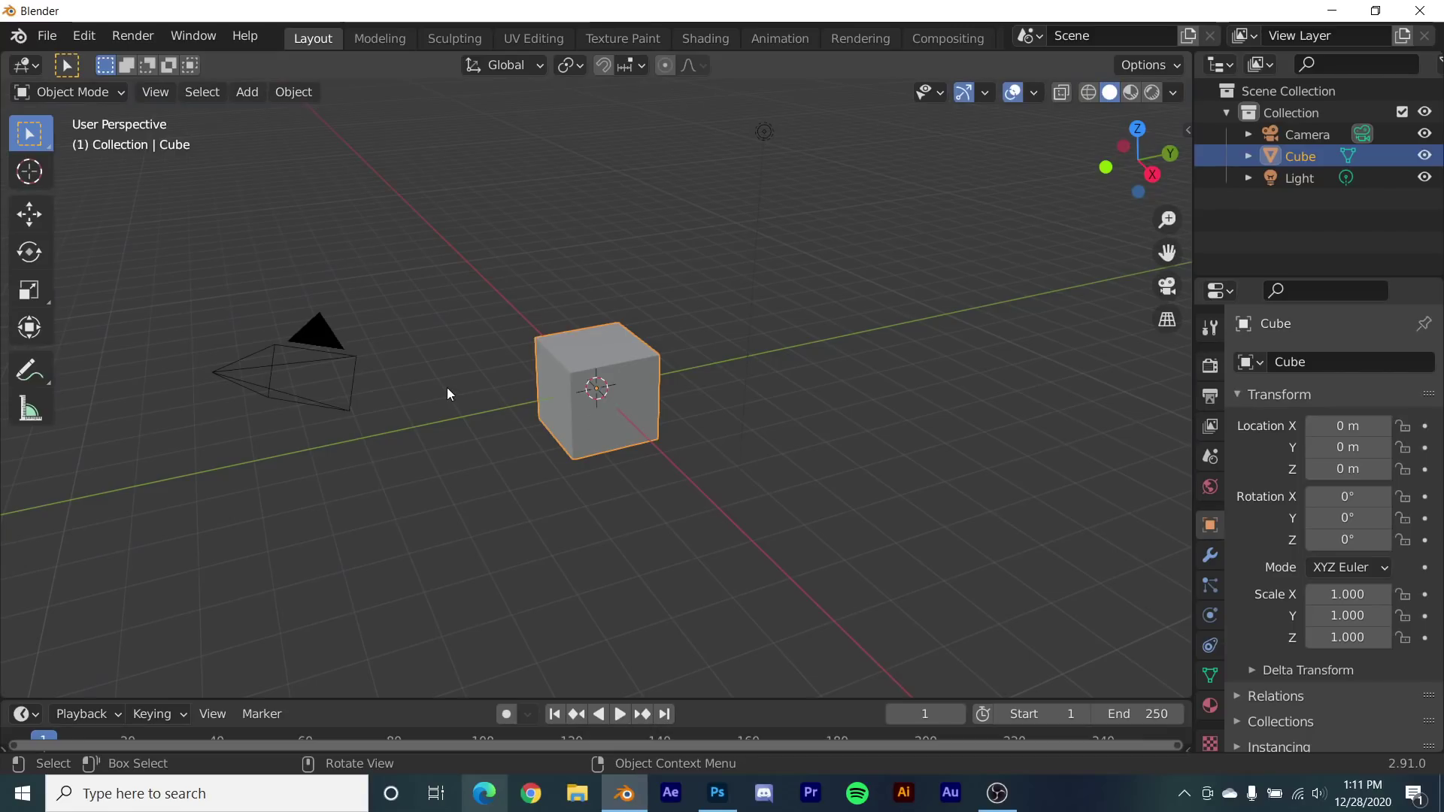
# - Delete the default cube, camera and light from the scene
pyautogui.moveTo(445, 386); pyautogui.dragTo(879, 183, button='middle')
pyautogui.moveTo(885, 171); pyautogui.dragTo(943, 387)
pyautogui.moveTo(943, 388); pyautogui.dragTo(913, 323, button='middle')
pyautogui.moveTo(921, 190); pyautogui.dragTo(265, 541)
pyautogui.press('Delete')
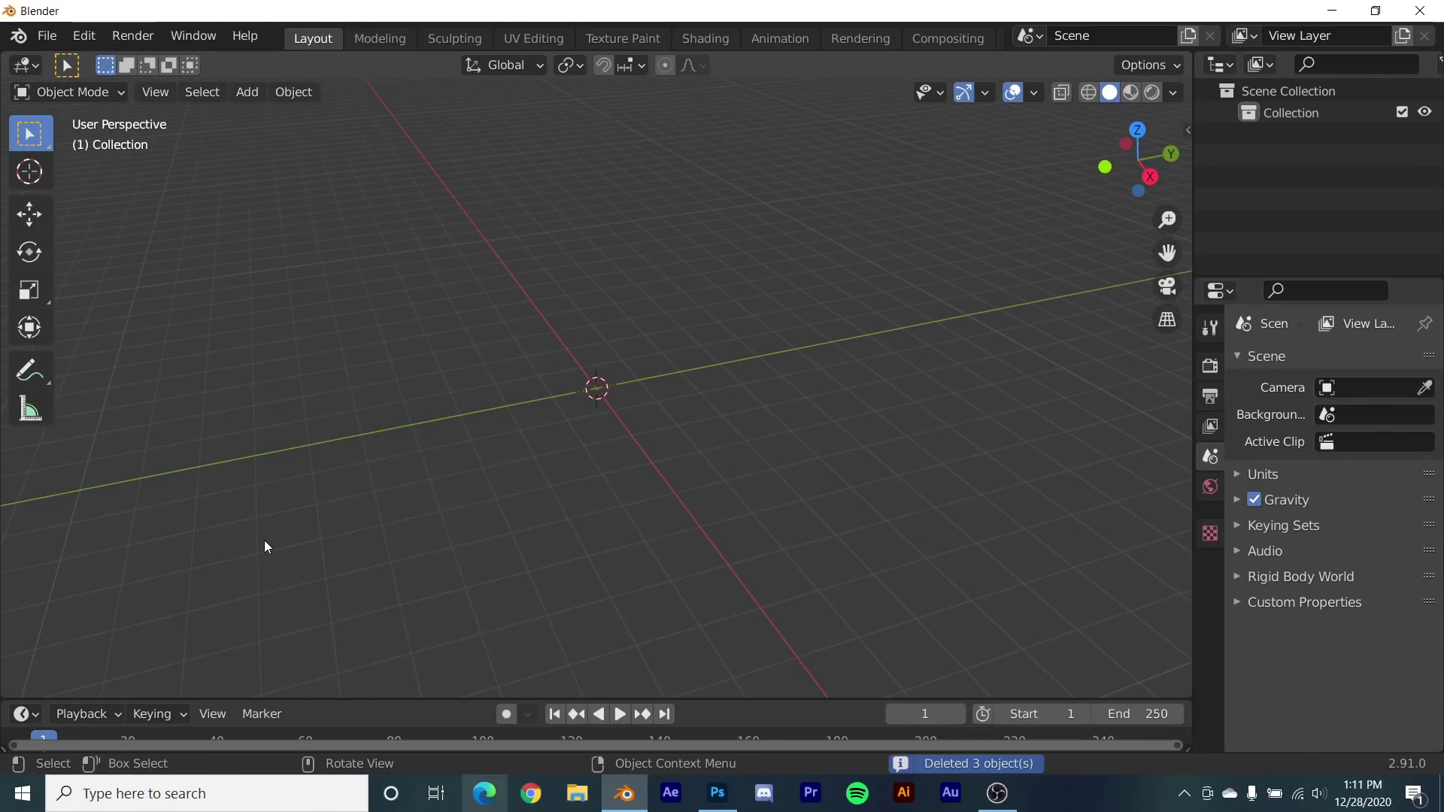
# - Add an ico sphere mesh at the world origin
pyautogui.moveTo(268, 539); pyautogui.dragTo(687, 406, button='middle')
pyautogui.hotkey('shift', 'a')
pyautogui.moveTo(598, 349)
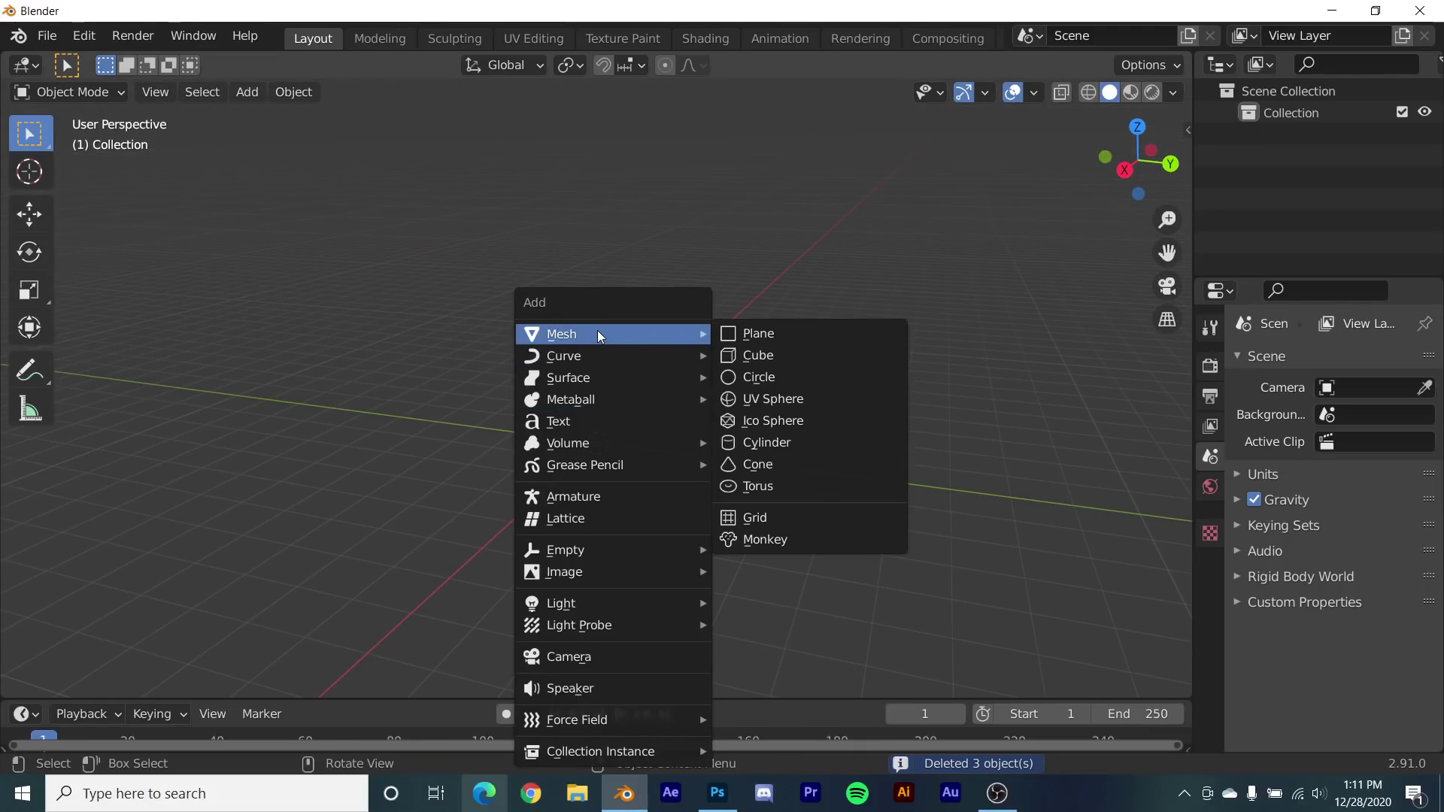
pyautogui.click(768, 420)
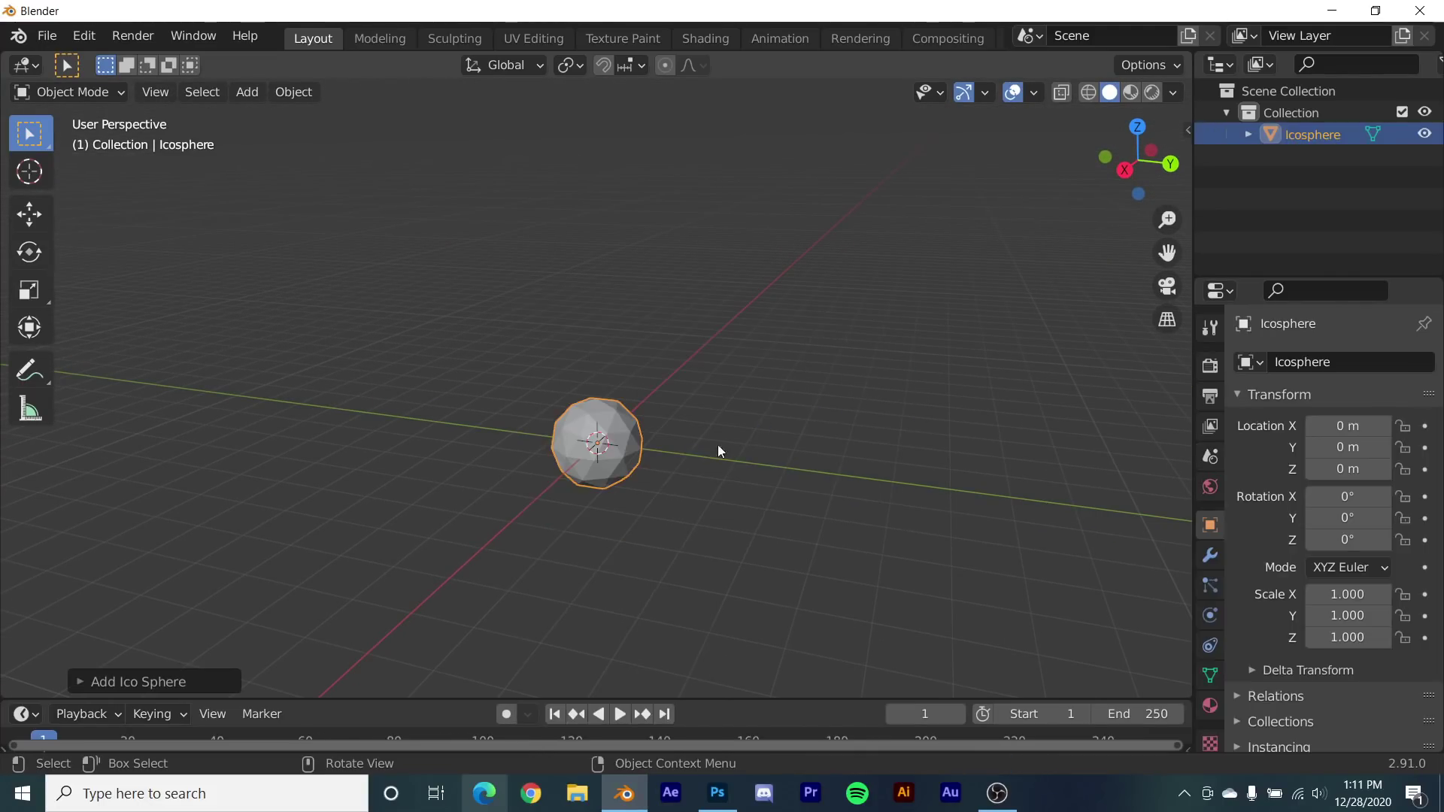
# - Increase the new ico sphere's subdivisions to give it a smooth, round surface
pyautogui.click(168, 677)
pyautogui.click(356, 469)
pyautogui.click(356, 469)
pyautogui.click(356, 470)
pyautogui.scroll(5, 675, 432)
pyautogui.click(200, 467)
# - Enable rigid body physics on the central sphere with its type set to Passive, and deselect it
pyautogui.moveTo(575, 376); pyautogui.dragTo(611, 343, button='middle')
pyautogui.keyDown('shift'); pyautogui.moveTo(819, 520); pyautogui.dragTo(835, 451, button='middle'); pyautogui.keyUp('shift')
pyautogui.click(1210, 616)
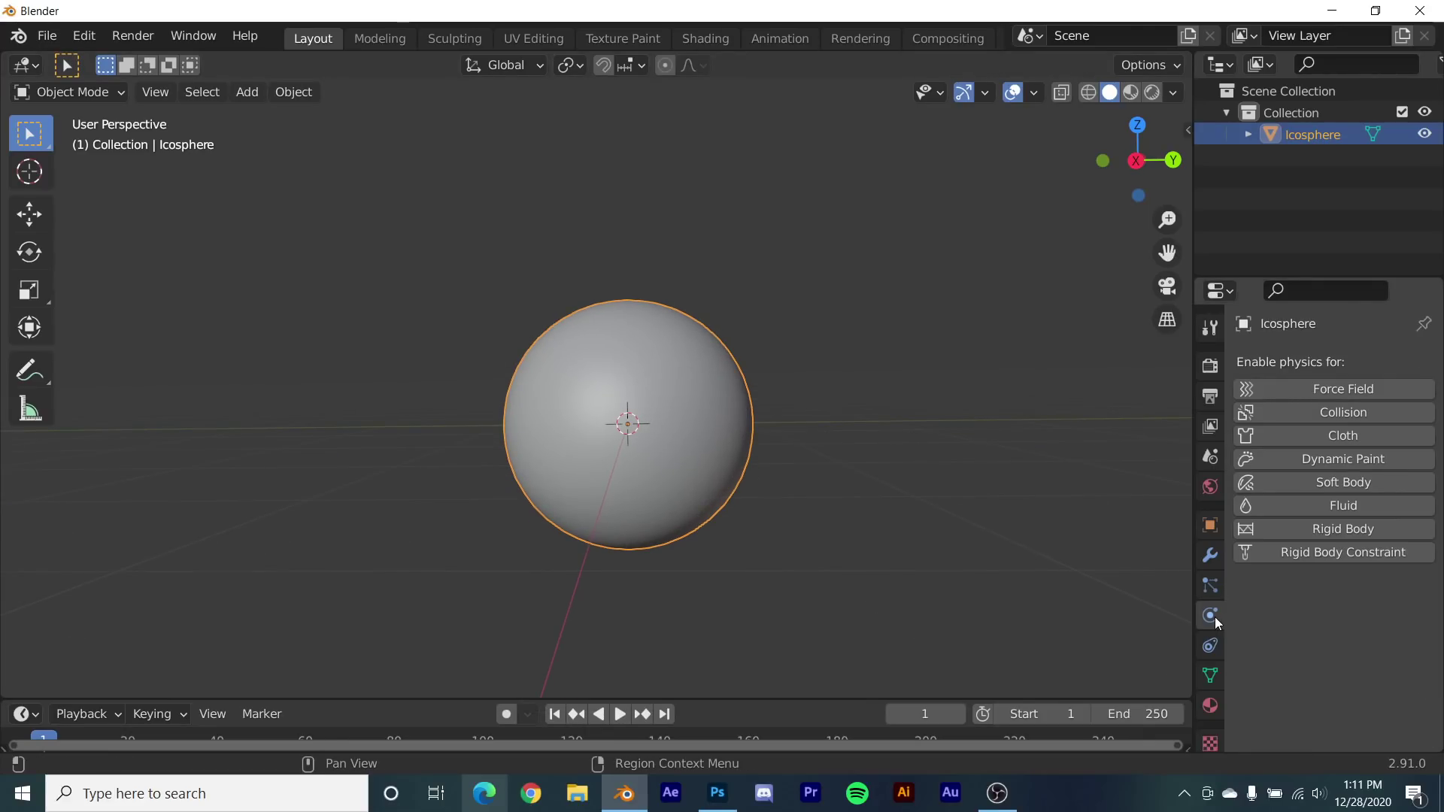
pyautogui.click(1320, 529)
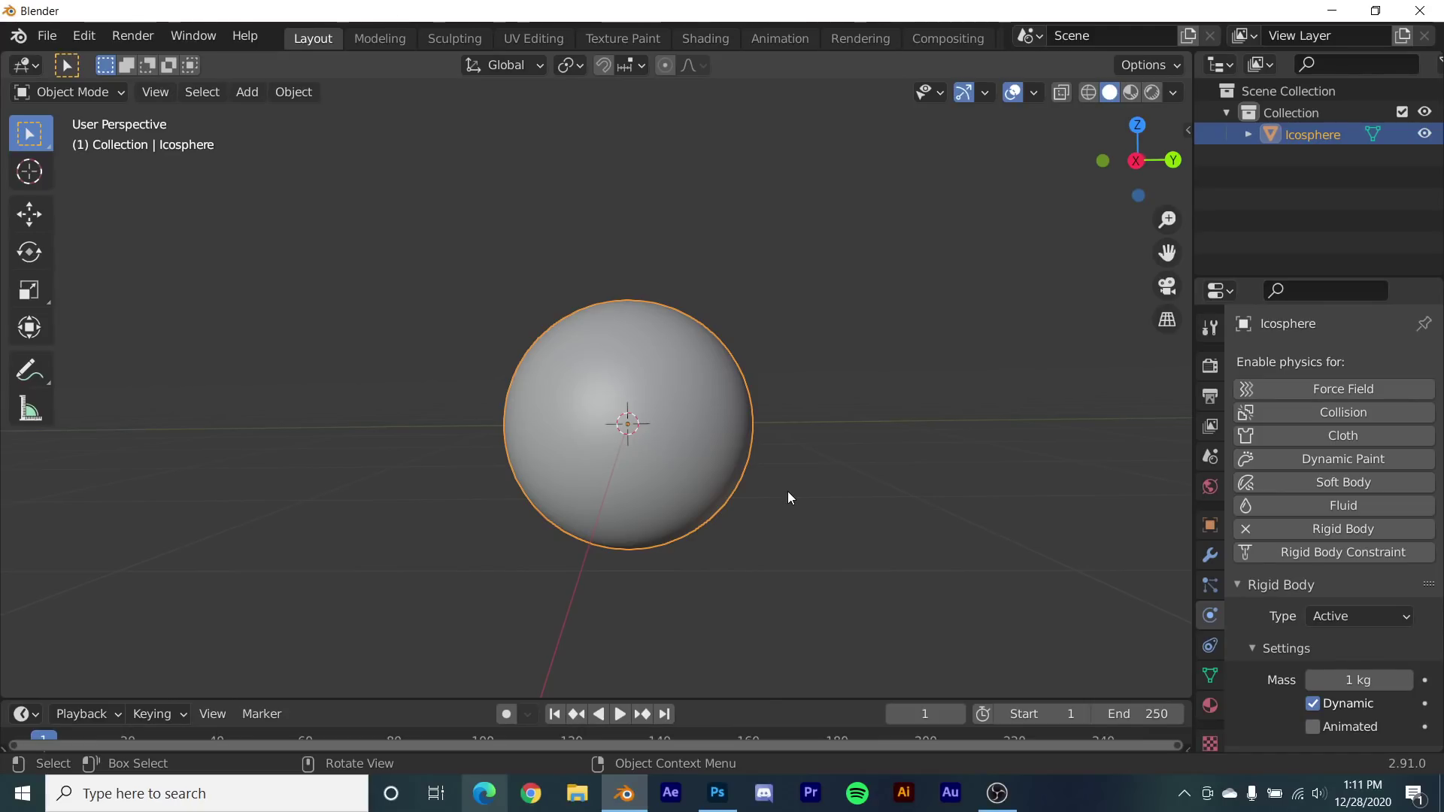
pyautogui.click(1358, 617)
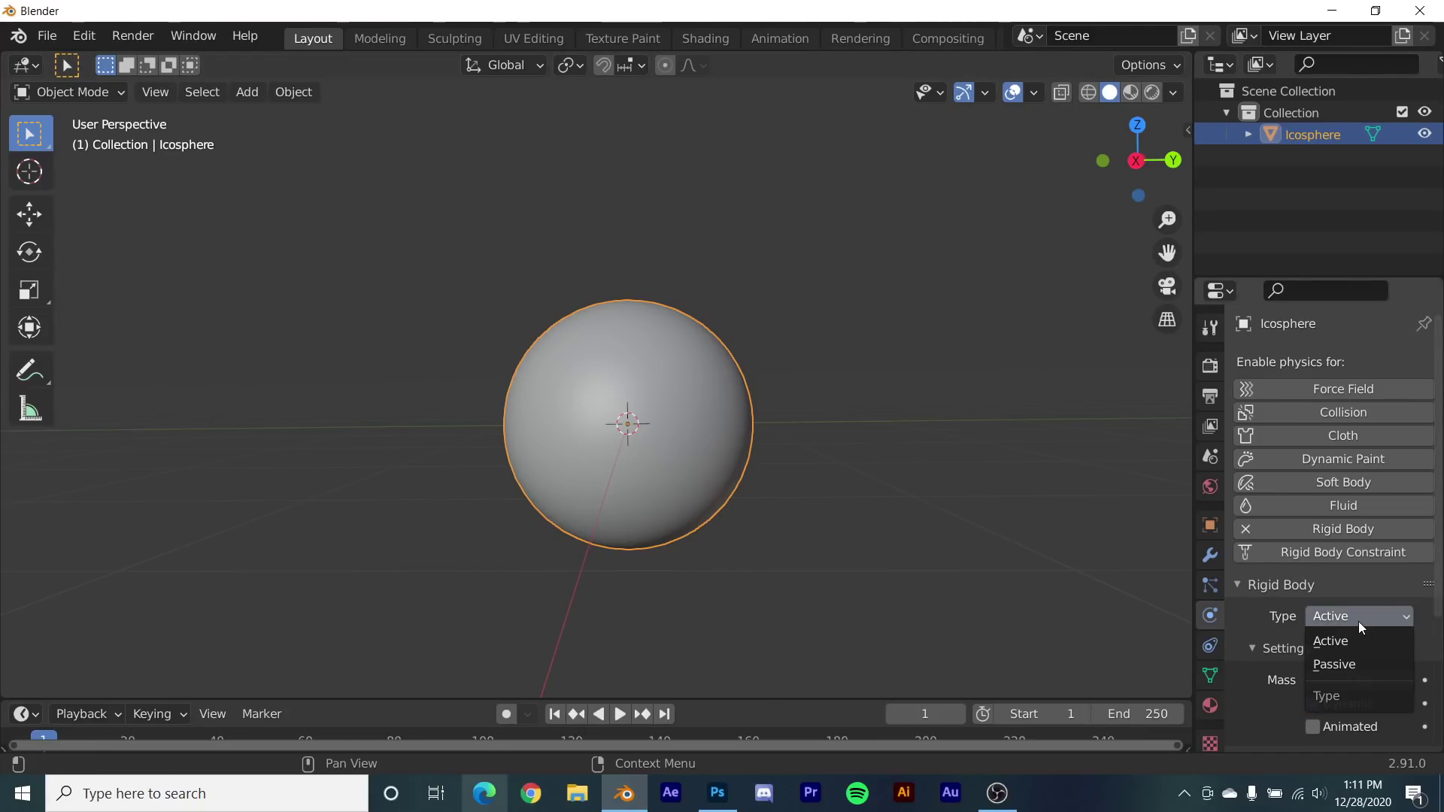
pyautogui.click(1360, 662)
pyautogui.click(1016, 401)
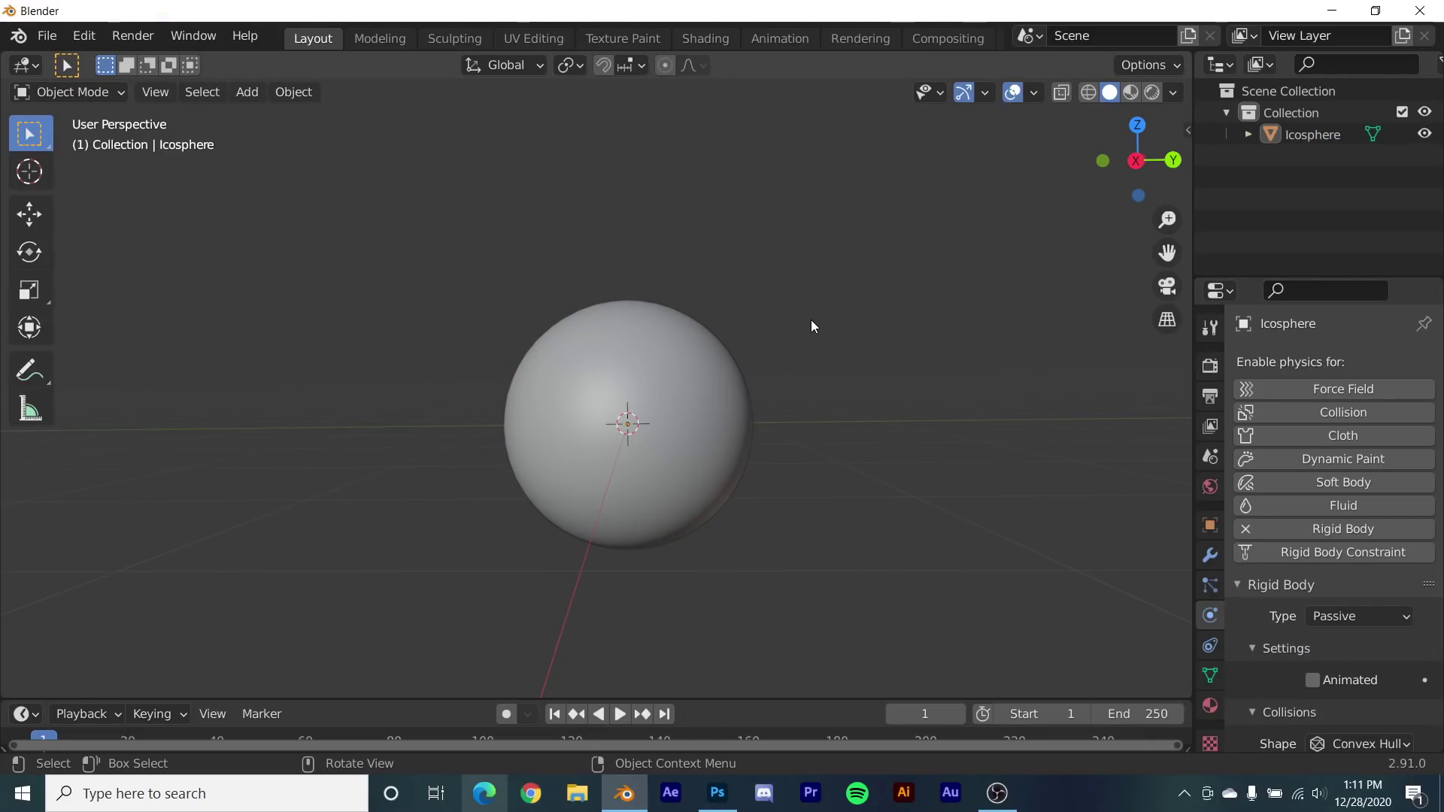
# - Add a second ico sphere and move it above and beside the central one
pyautogui.hotkey('shift', 'a')
pyautogui.moveTo(815, 310)
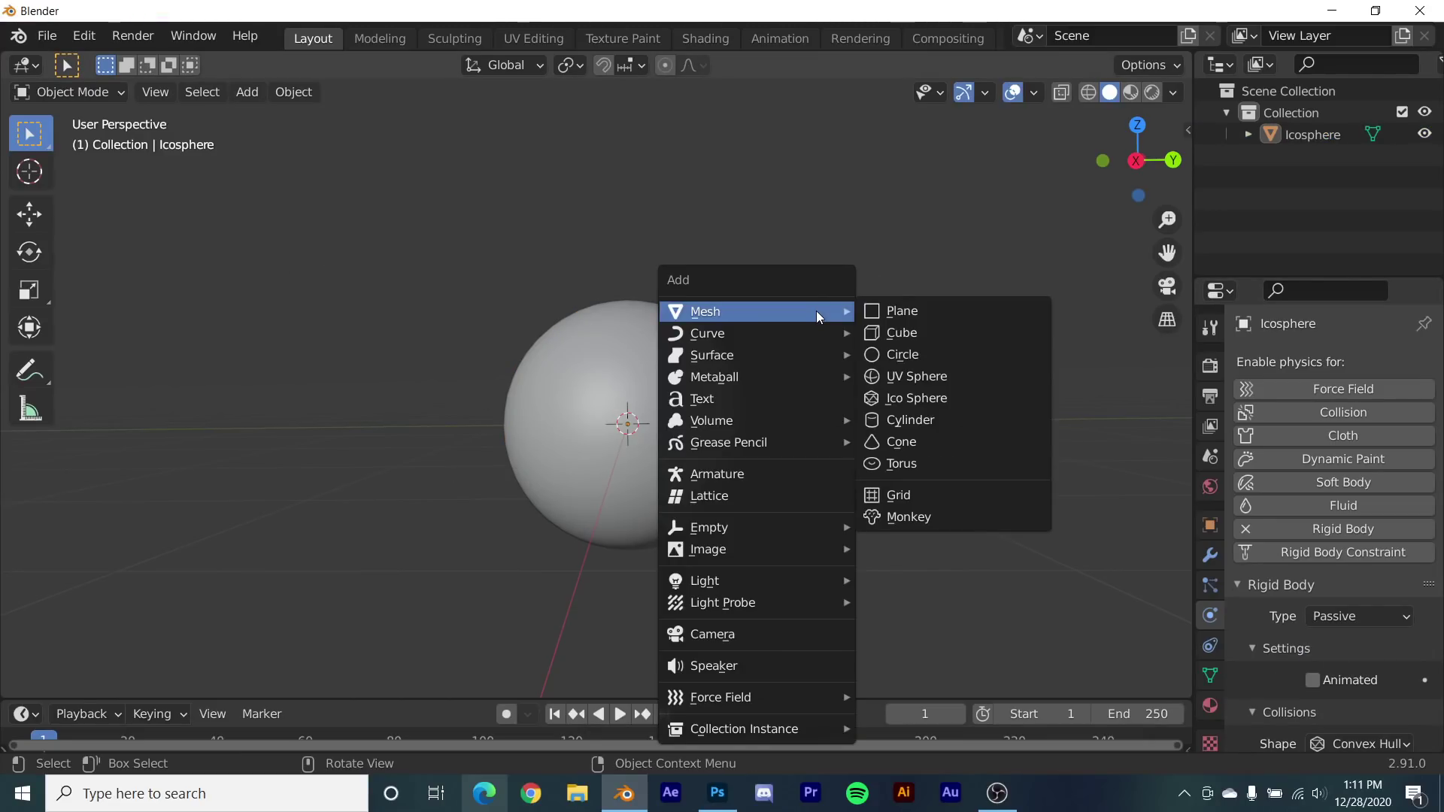
pyautogui.click(938, 399)
pyautogui.press('g')
pyautogui.click(955, 294)
# - Enable rigid body physics on the second sphere and set its collision shape to Sphere
pyautogui.click(1328, 529)
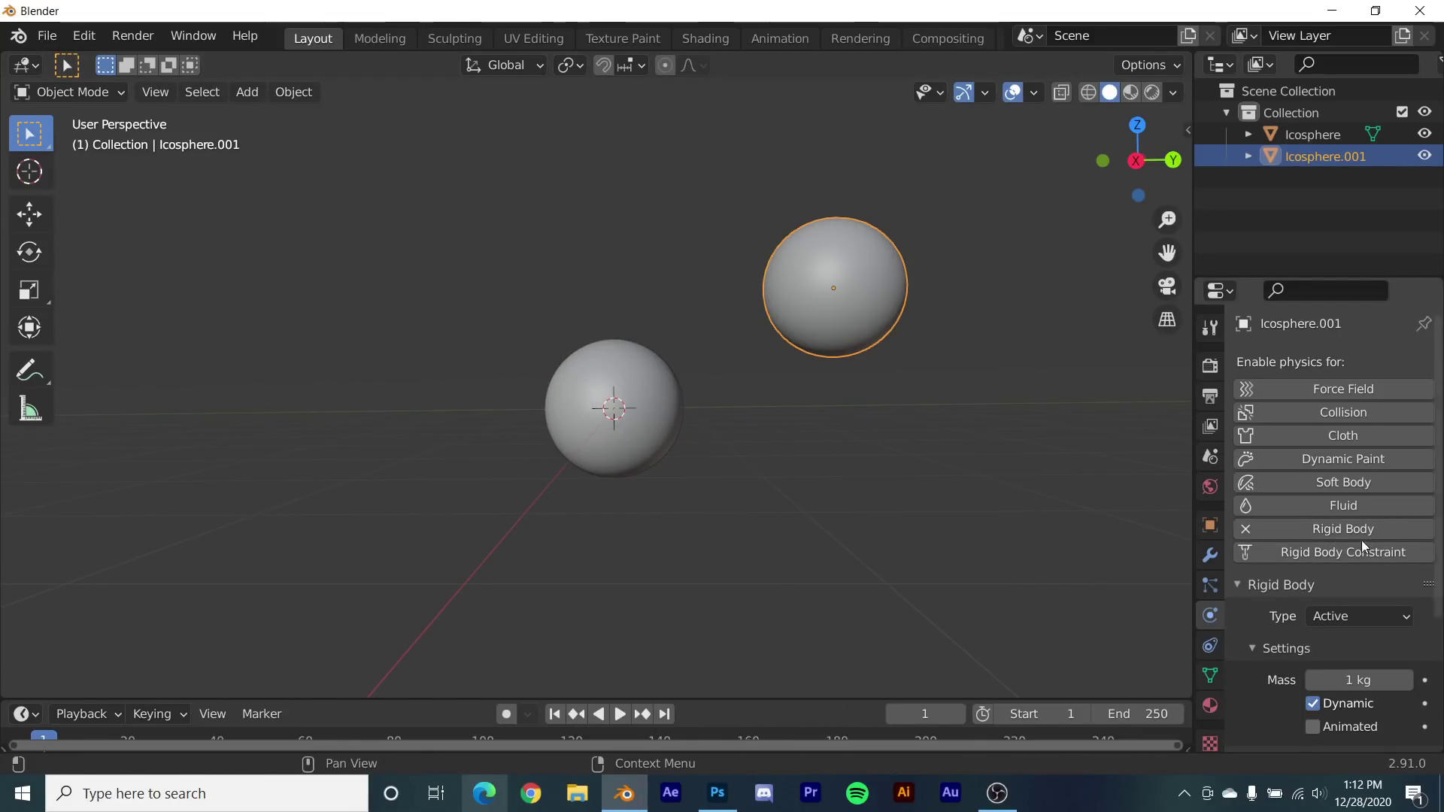
pyautogui.scroll(-5, 1364, 543)
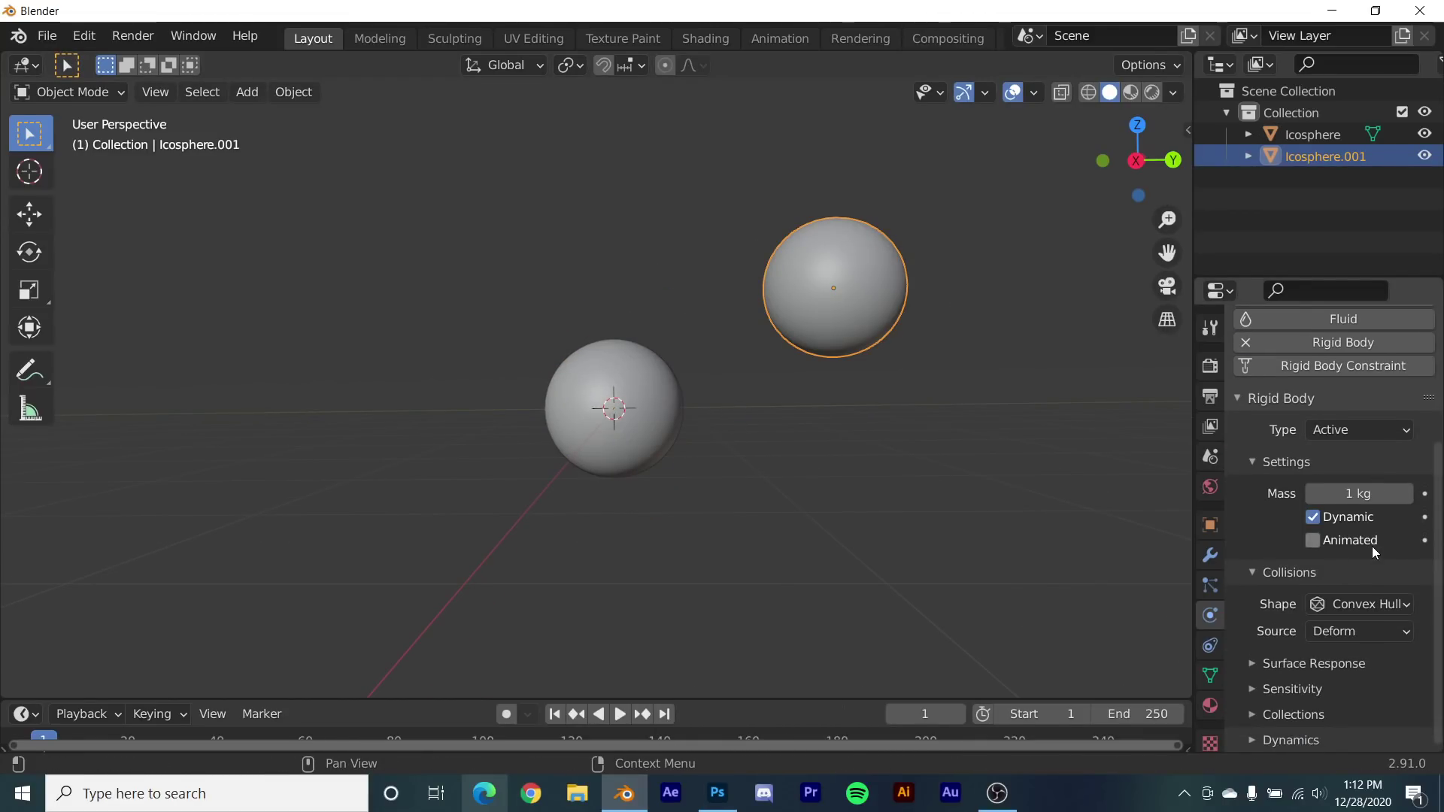
pyautogui.click(1346, 605)
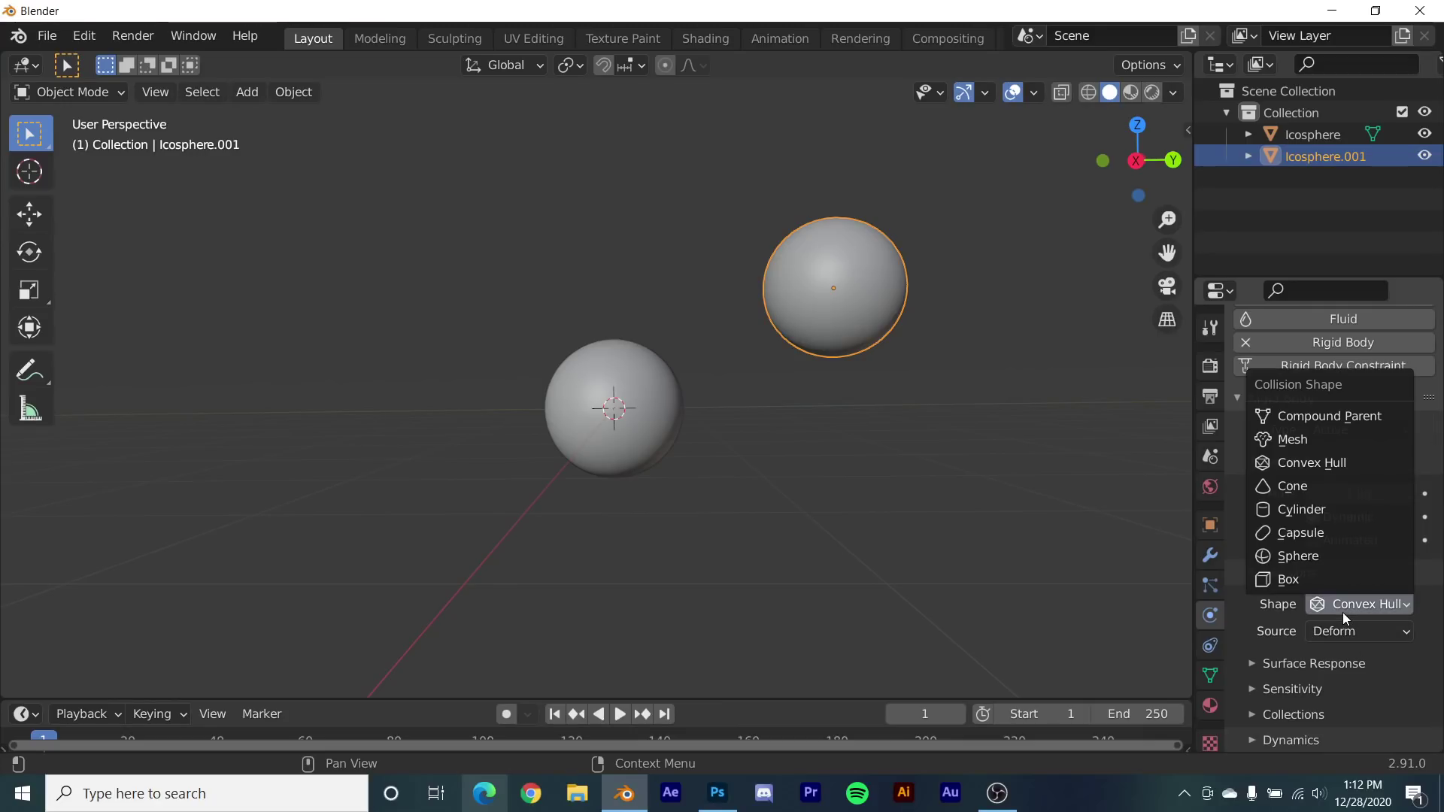
pyautogui.click(1320, 555)
# - Turn off gravity for the scene
pyautogui.moveTo(776, 268); pyautogui.dragTo(770, 358, button='middle')
pyautogui.scroll(-4, 769, 461)
pyautogui.scroll(5, 791, 335)
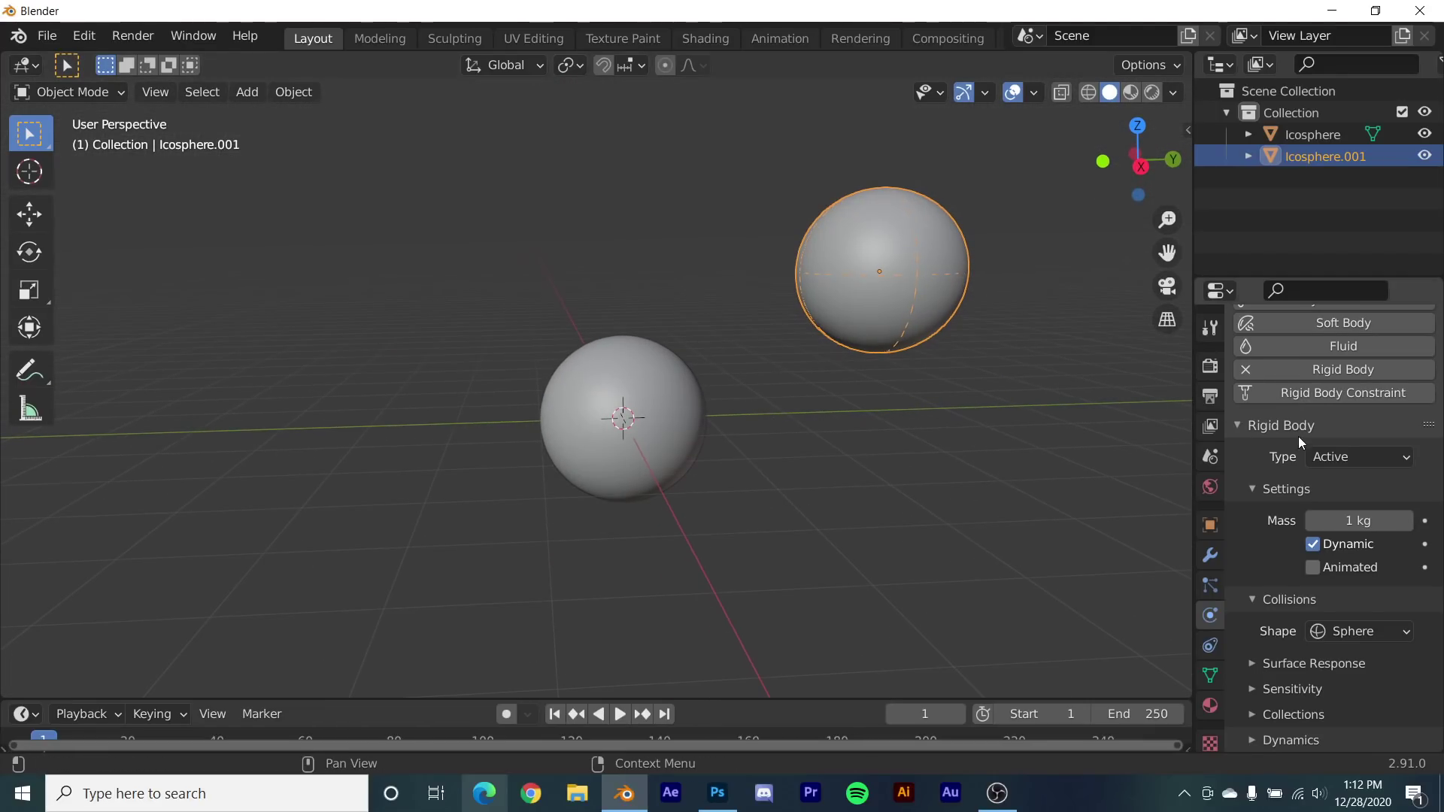
pyautogui.click(1206, 456)
pyautogui.click(1254, 500)
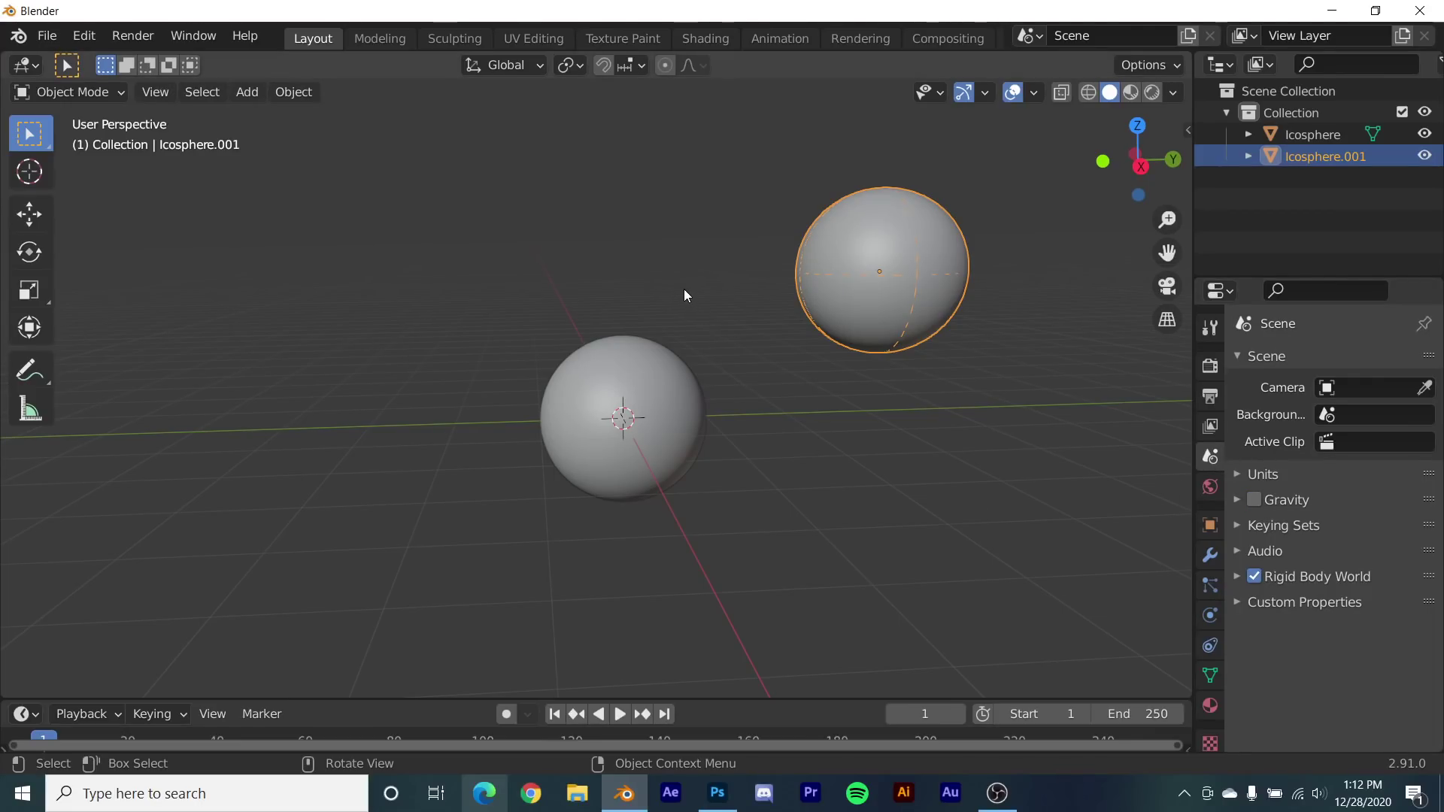
# - Add a Force type force field at the centre of the passive sphere
pyautogui.hotkey('shift', 'a')
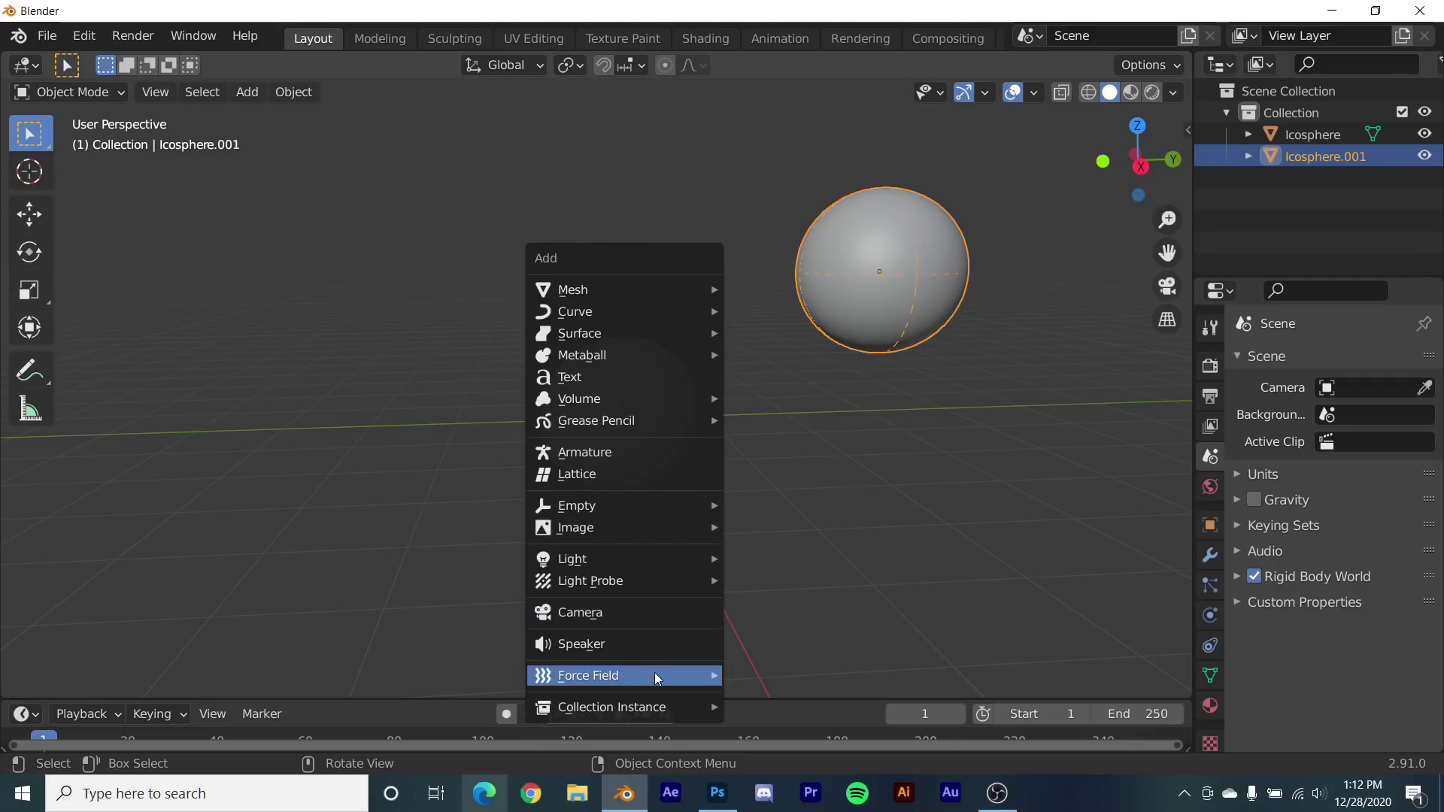
pyautogui.moveTo(631, 674)
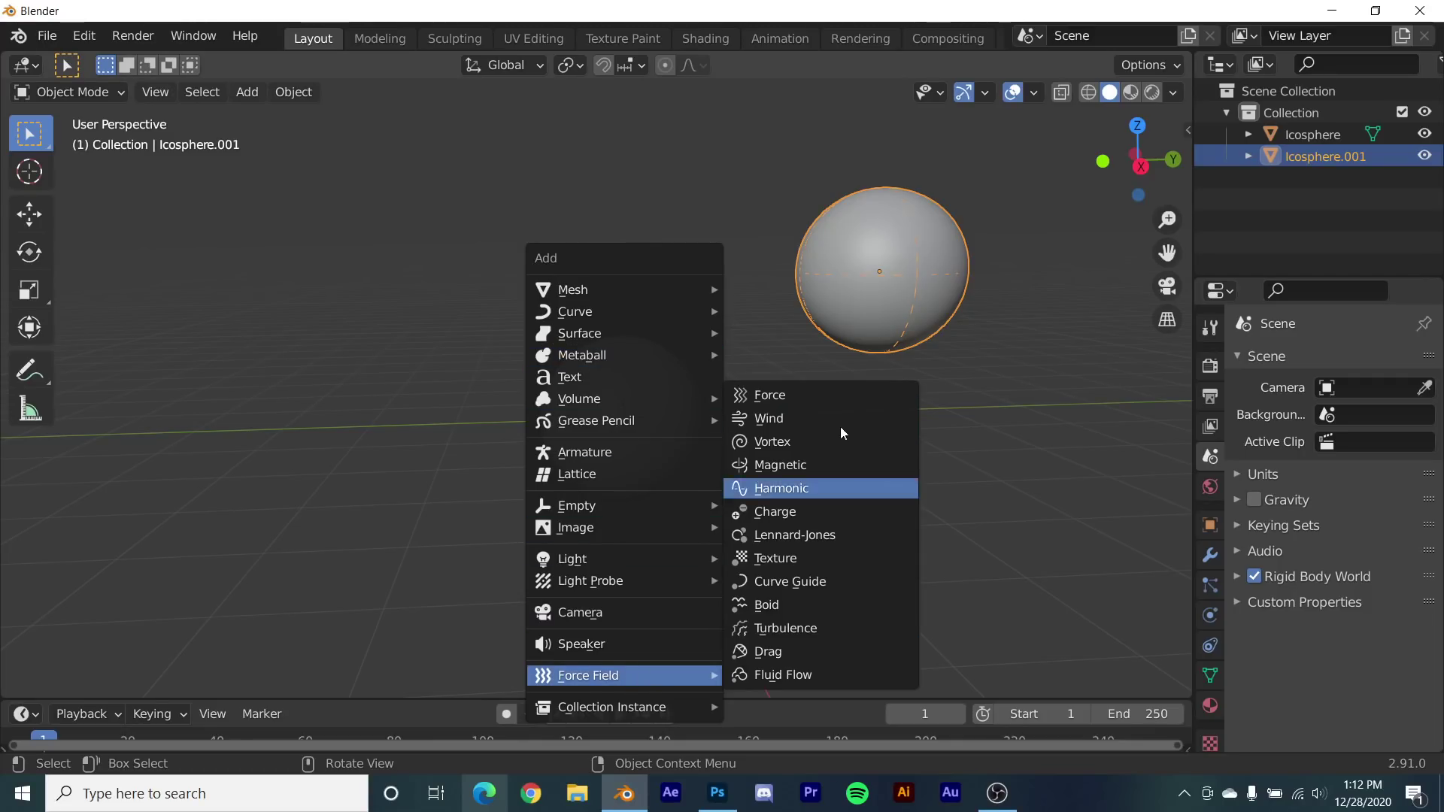
pyautogui.click(819, 395)
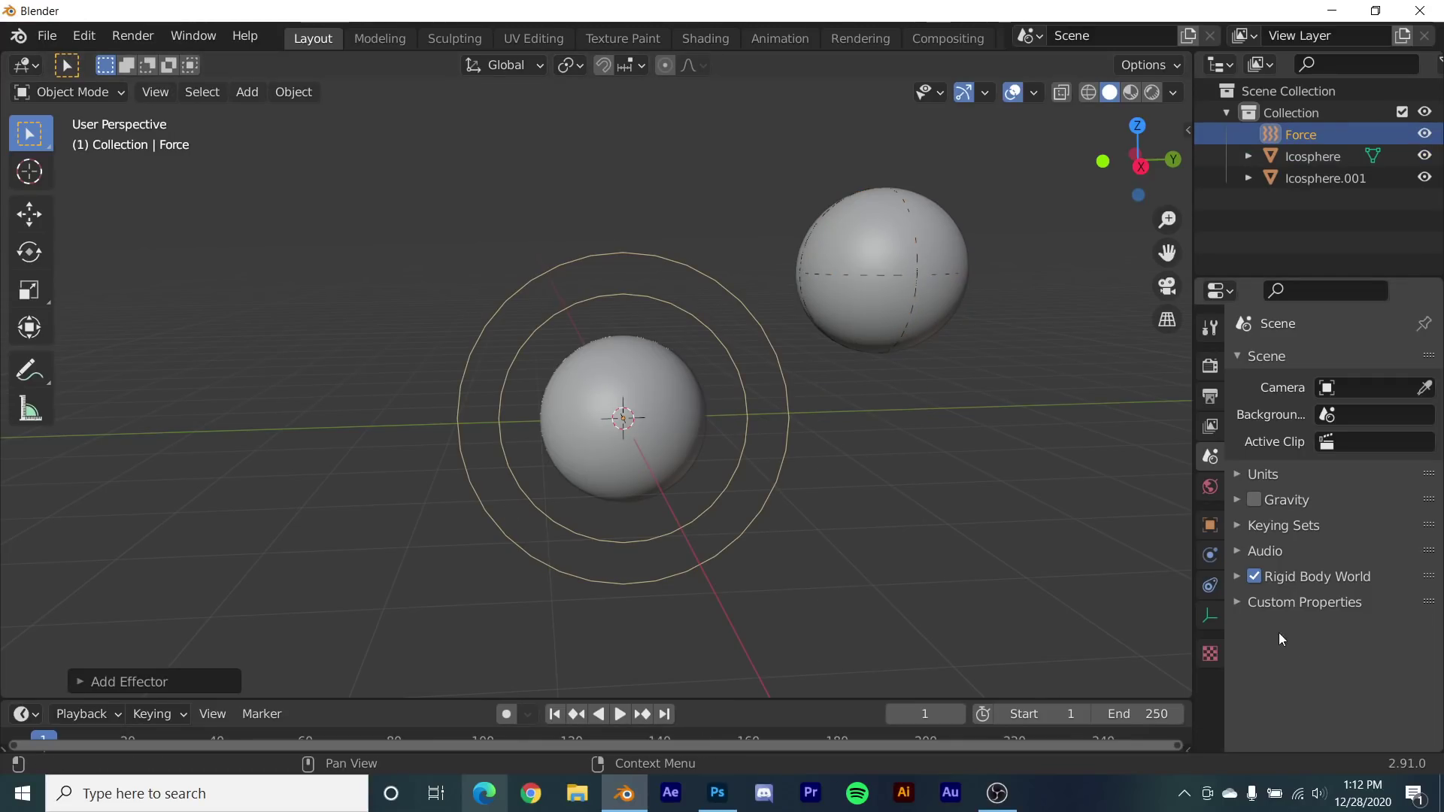
# - Set the force field's strength to -800, and test the simulation before returning to the first frame
pyautogui.click(1210, 557)
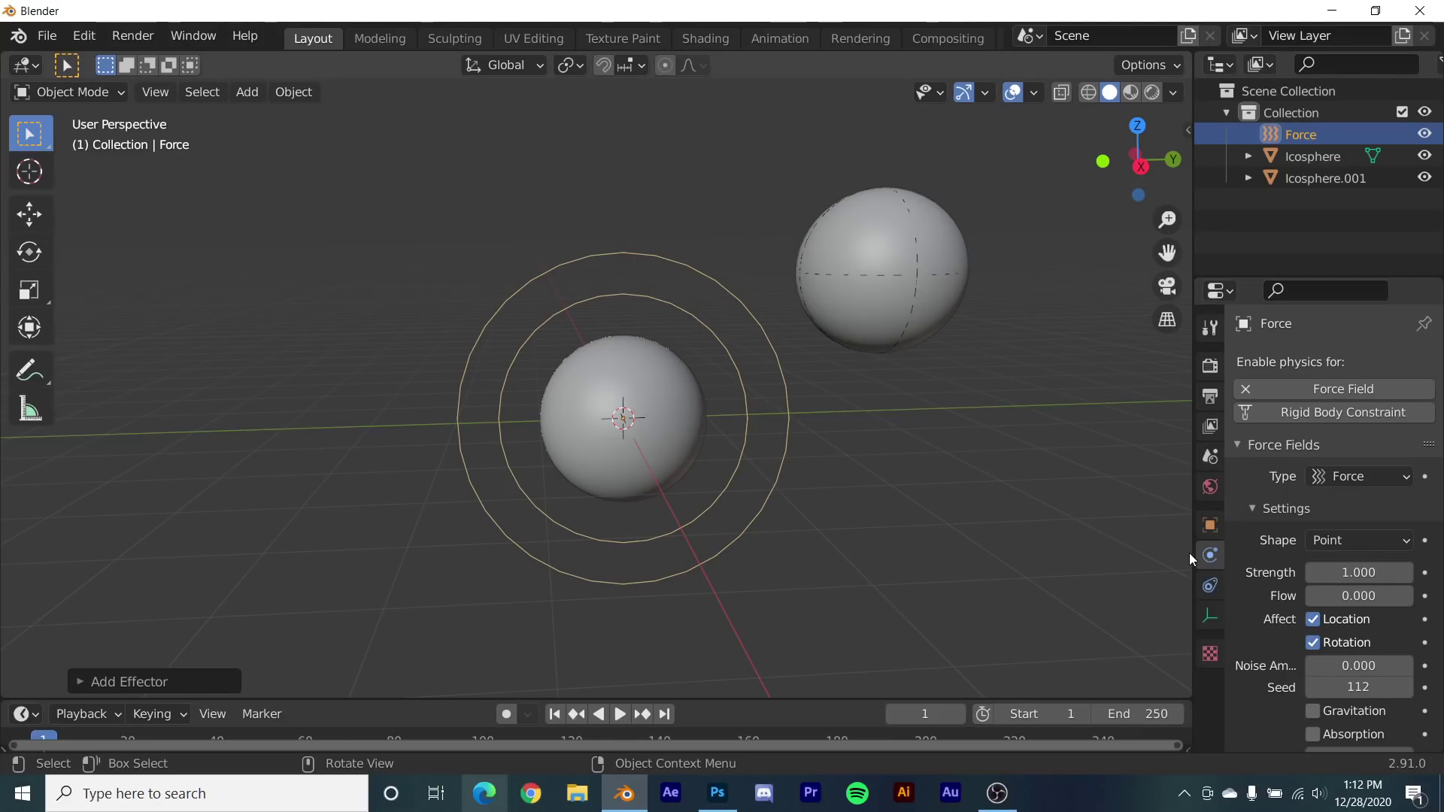
pyautogui.click(1374, 568)
pyautogui.click(1373, 565)
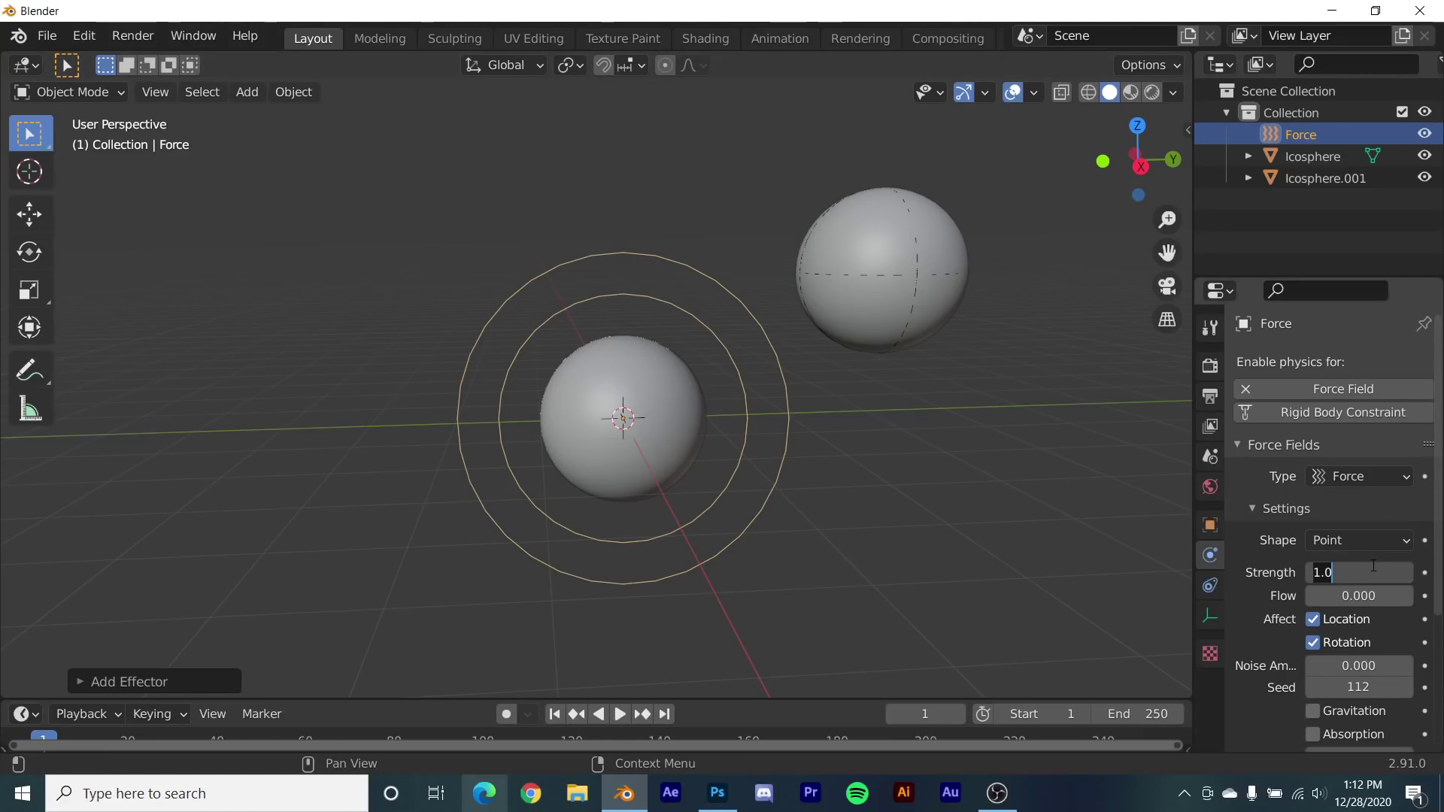
pyautogui.write('-800')
pyautogui.press('Return')
pyautogui.click(622, 713)
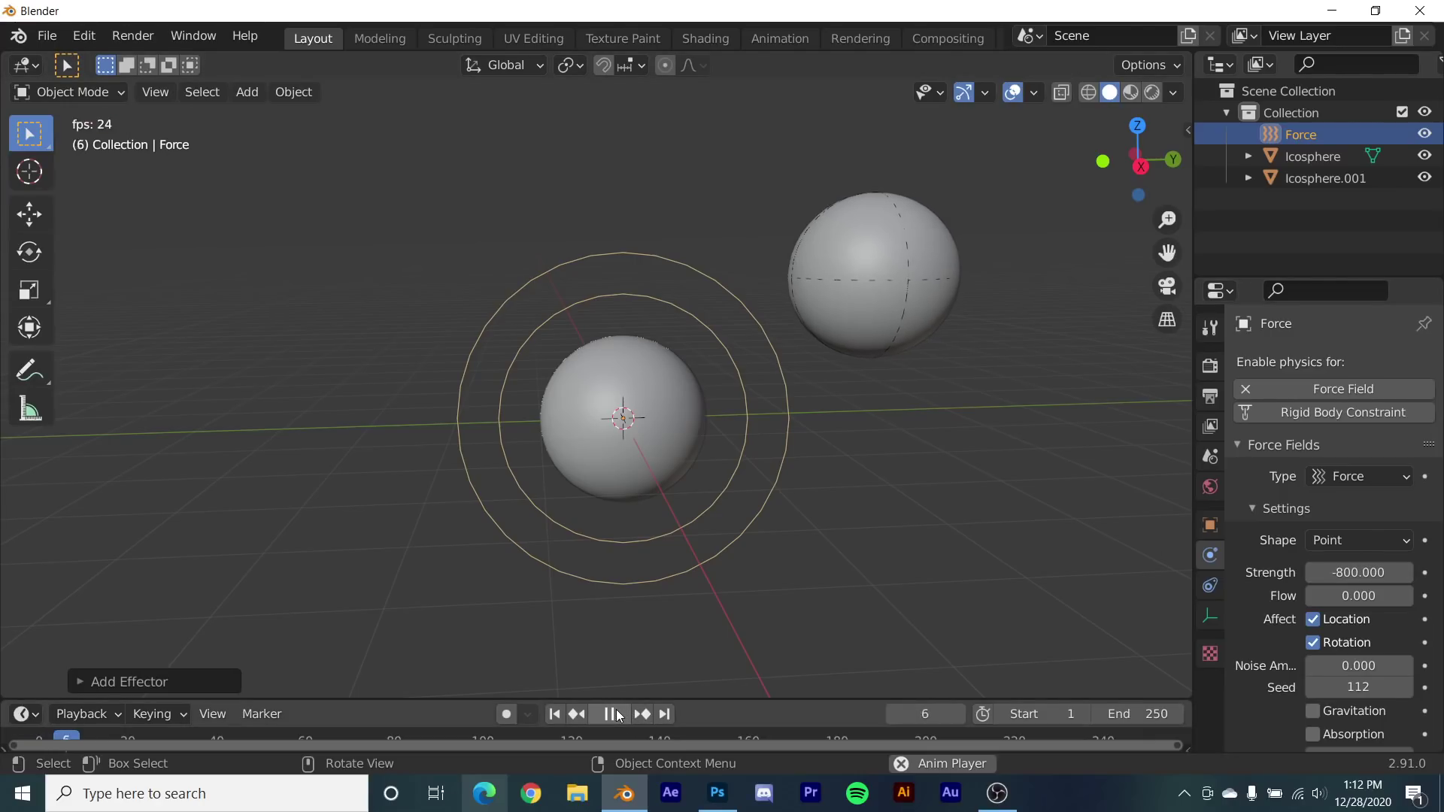
pyautogui.click(554, 712)
# - Duplicate the active sphere six times, scattering the copies on different sides and at different heights around the central sphere
pyautogui.scroll(-3, 679, 443)
pyautogui.moveTo(679, 447); pyautogui.dragTo(684, 628, button='middle')
pyautogui.scroll(-1, 684, 602)
pyautogui.click(734, 405)
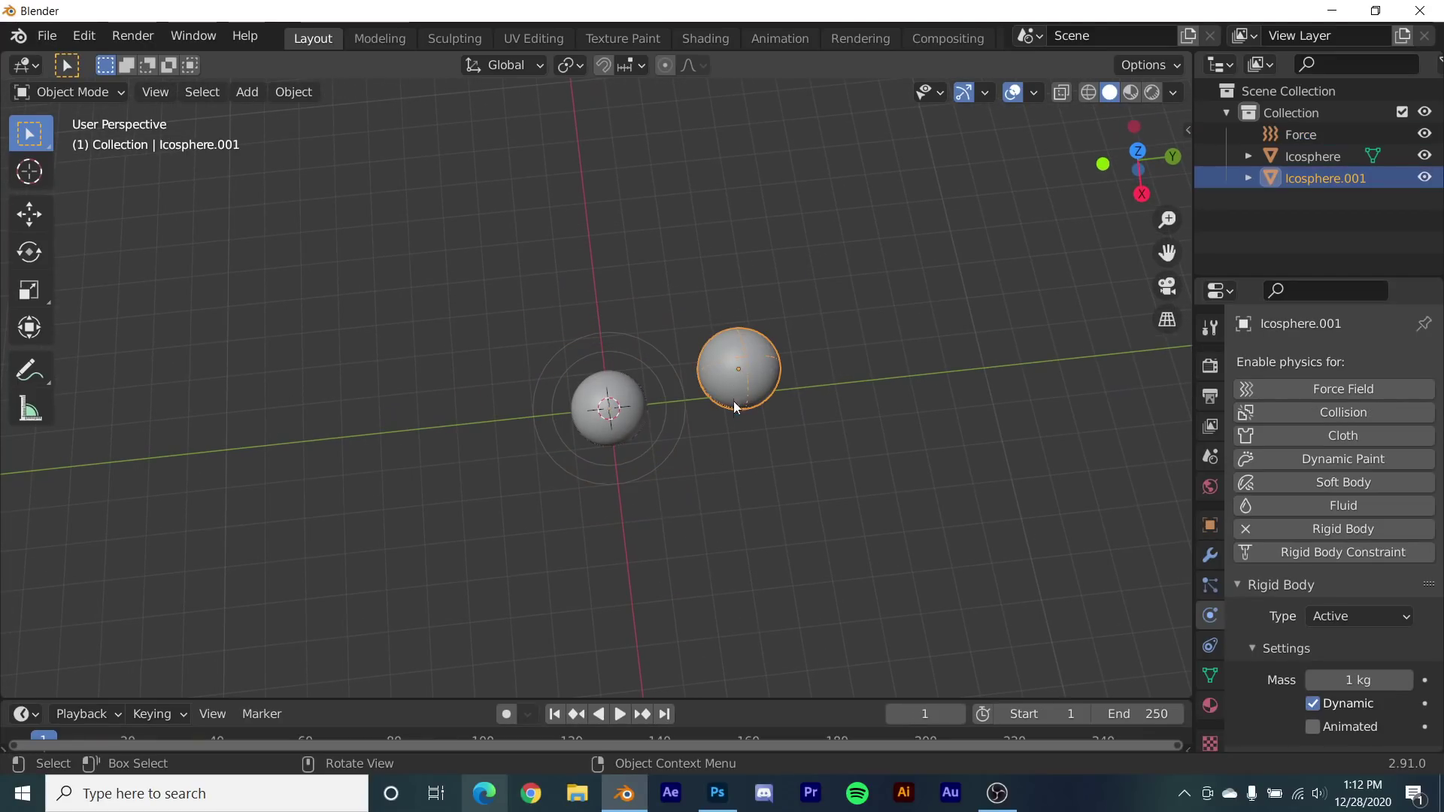
pyautogui.hotkey('shift', 'd')
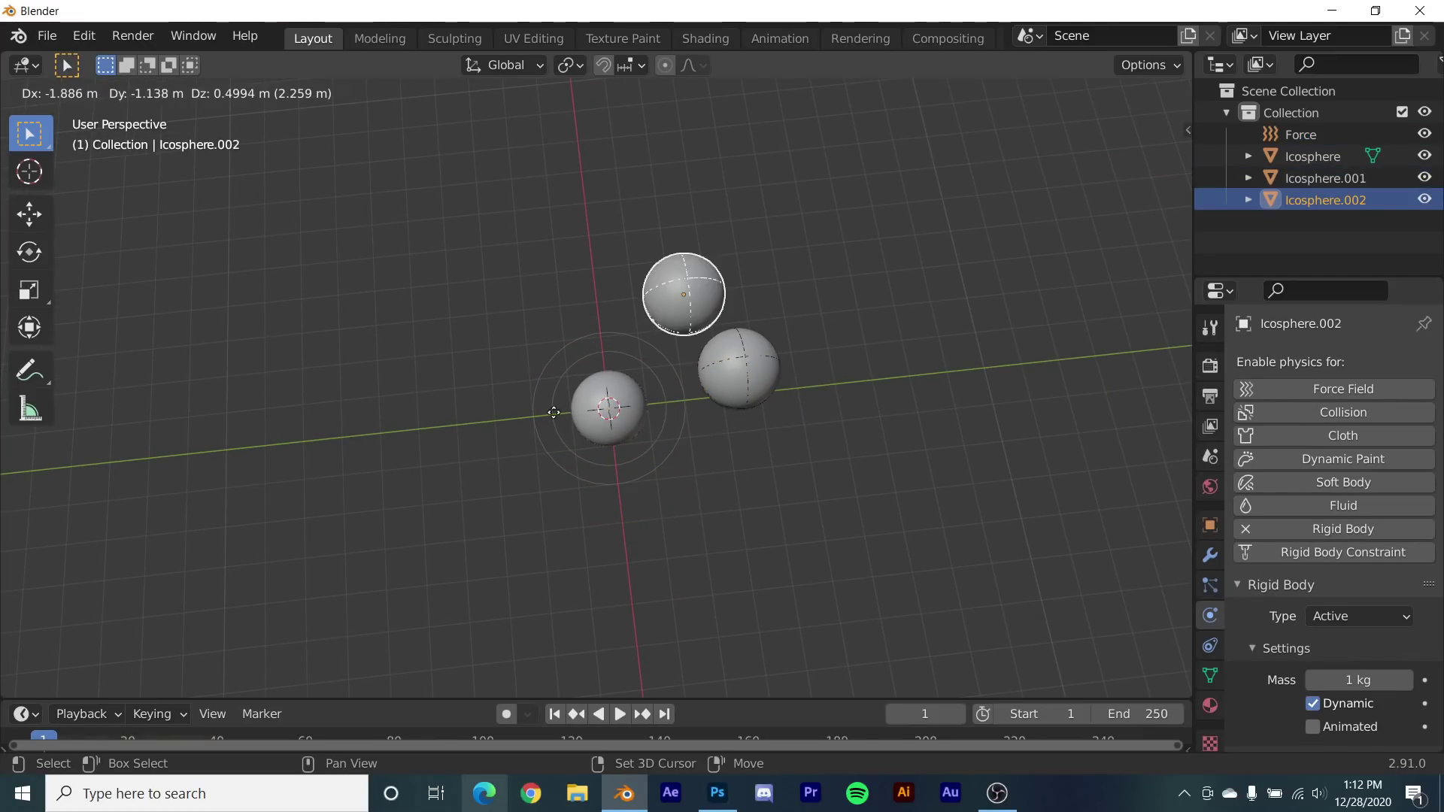
pyautogui.click(462, 594)
pyautogui.hotkey('shift', 'd')
pyautogui.click(711, 664)
pyautogui.hotkey('shift', 'd')
pyautogui.click(561, 414)
pyautogui.moveTo(573, 410); pyautogui.dragTo(632, 245, button='middle')
pyautogui.hotkey('shift', 'd')
pyautogui.click(635, 439)
pyautogui.hotkey('shift', 'd')
pyautogui.click(838, 456)
pyautogui.moveTo(835, 457); pyautogui.dragTo(628, 479, button='middle')
pyautogui.hotkey('shift', 'd')
pyautogui.click(391, 479)
pyautogui.moveTo(389, 479); pyautogui.dragTo(619, 466, button='middle')
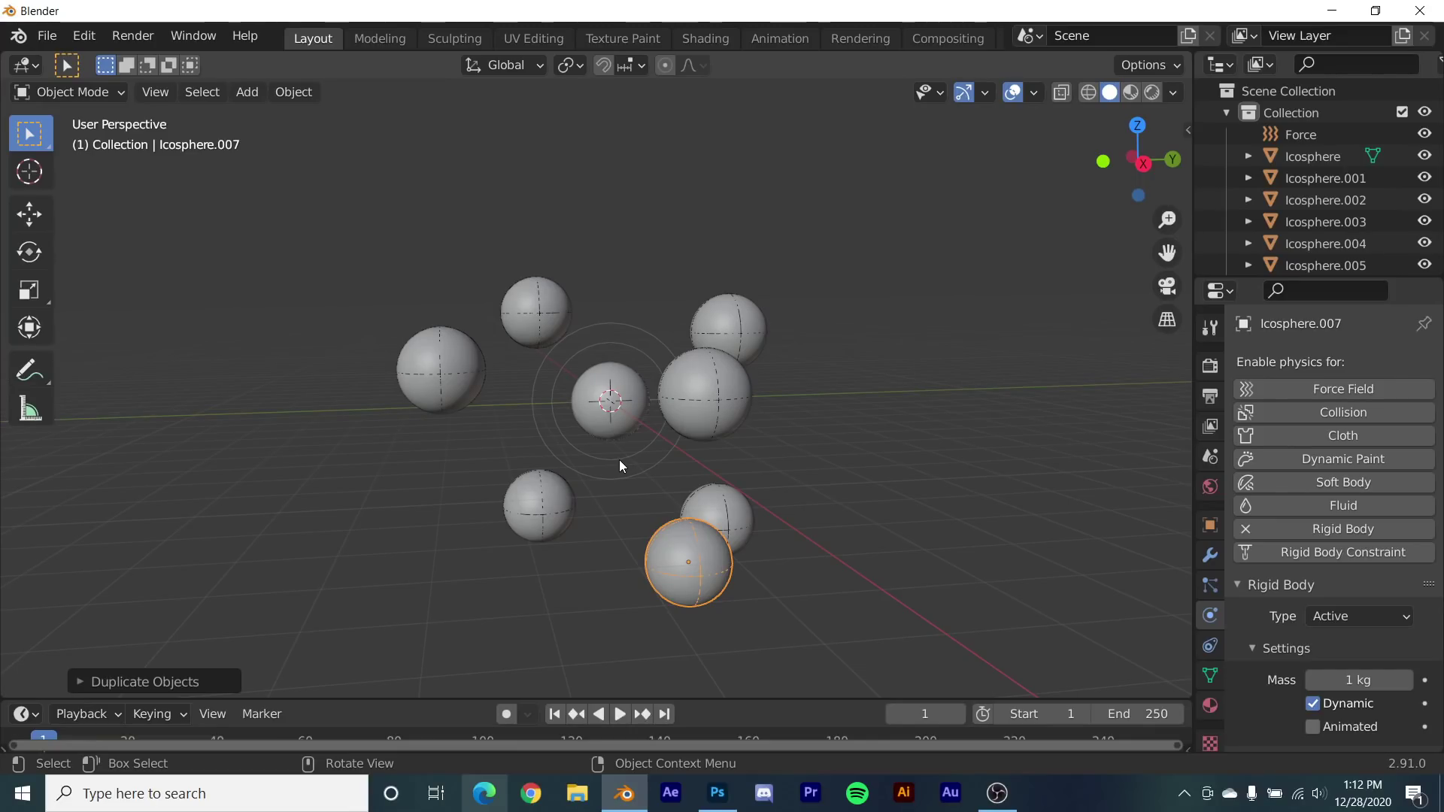
# - Play the simulation to check how the scattered spheres gather around the centre, and return to the first frame
pyautogui.scroll(4, 621, 453)
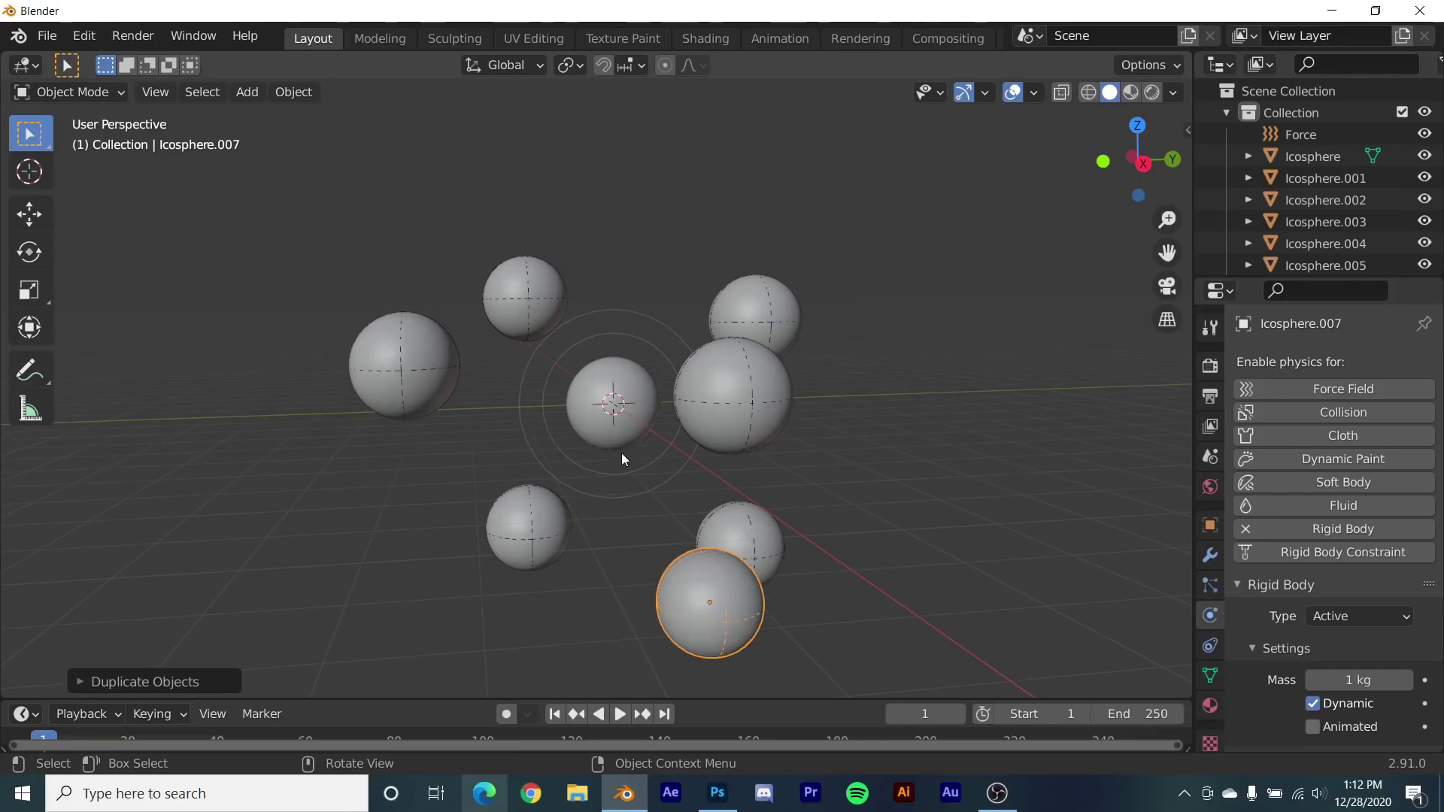
pyautogui.click(619, 714)
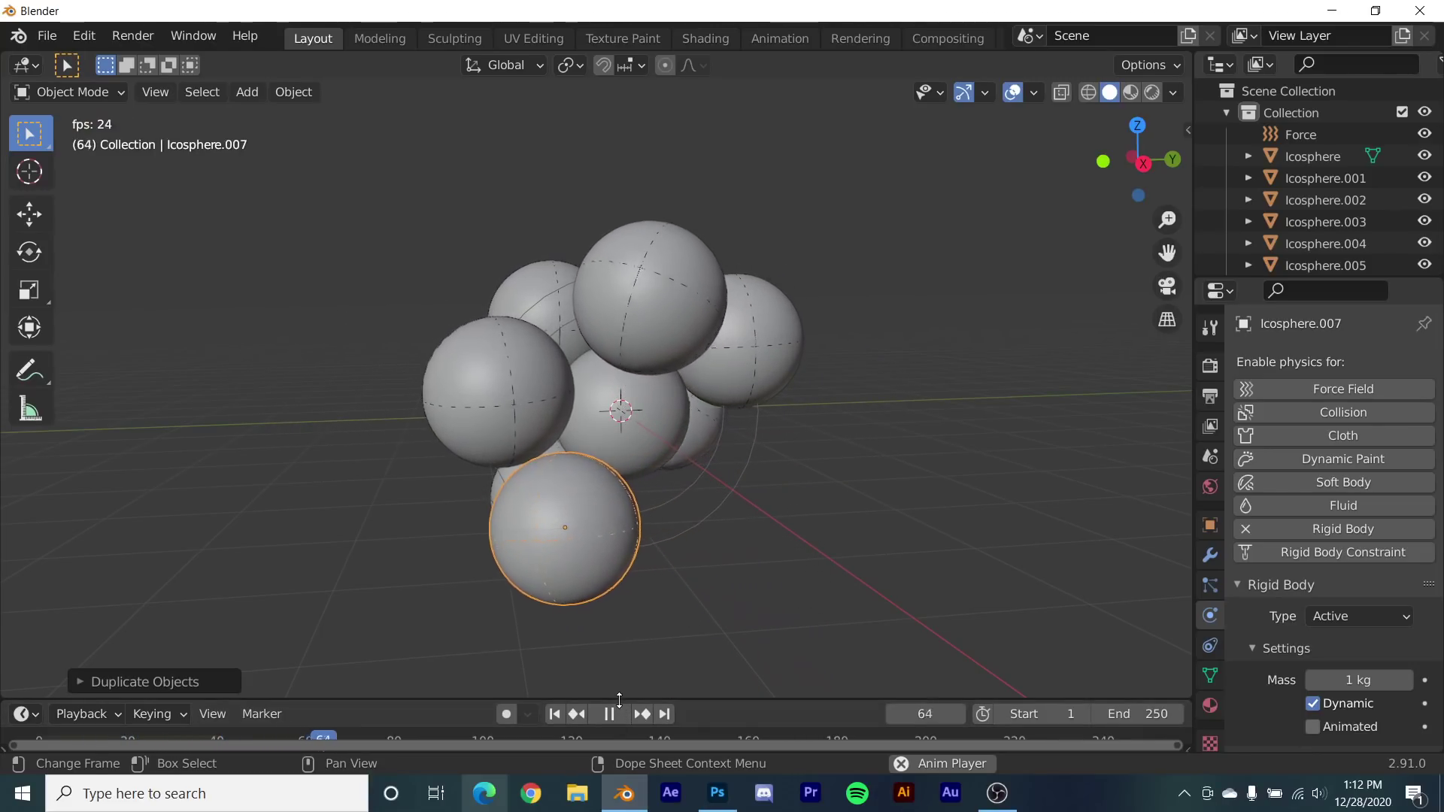
pyautogui.press('space')
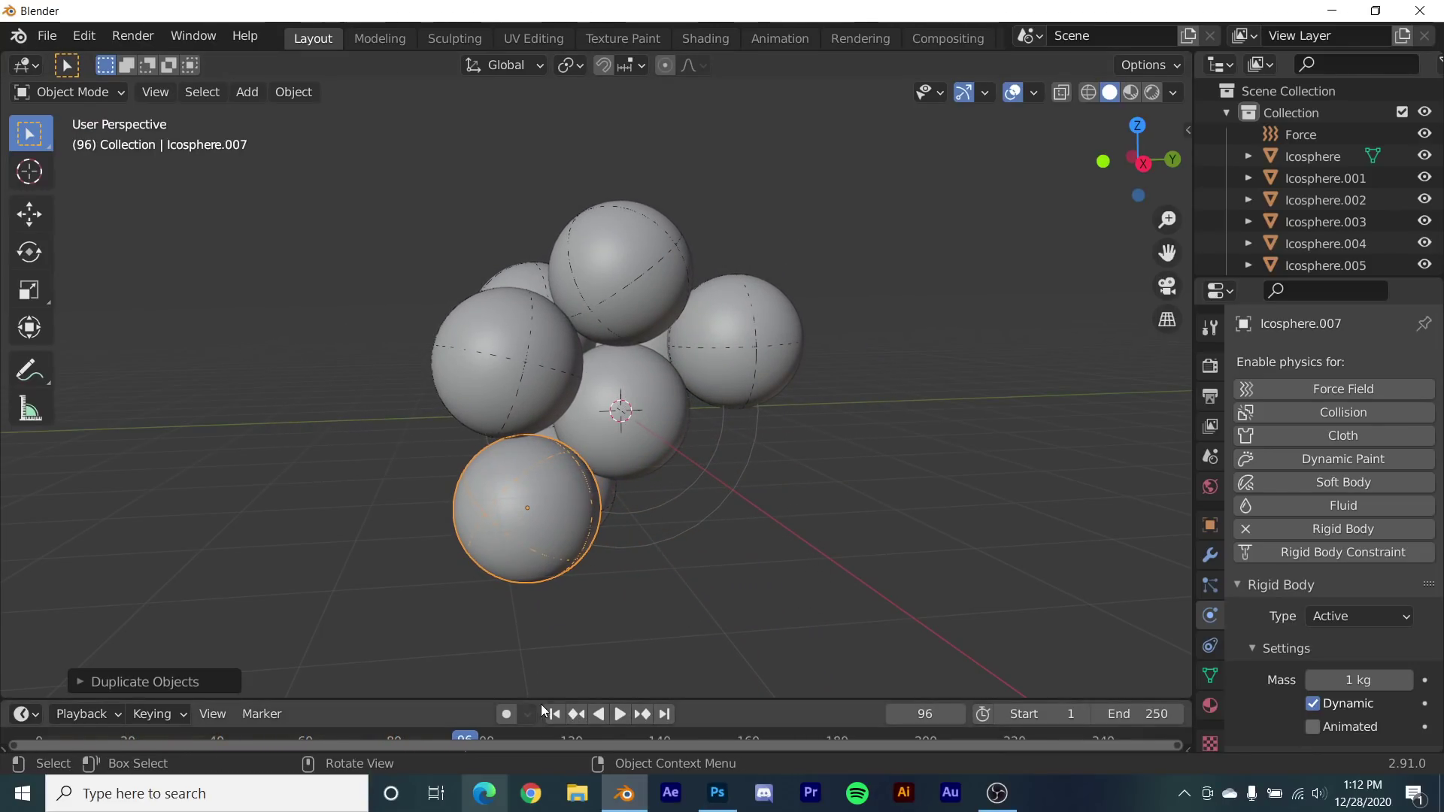
pyautogui.click(555, 715)
# - Duplicate more of the active spheres, place the copies farther from the centre, and play the simulation
pyautogui.moveTo(623, 518); pyautogui.dragTo(705, 522, button='middle')
pyautogui.scroll(-3, 705, 522)
pyautogui.keyDown('shift'); pyautogui.click(777, 404); pyautogui.keyUp('shift')
pyautogui.hotkey('shift', 'd')
pyautogui.click(825, 498)
pyautogui.scroll(3, 651, 594)
pyautogui.moveTo(651, 593); pyautogui.dragTo(587, 713, button='middle')
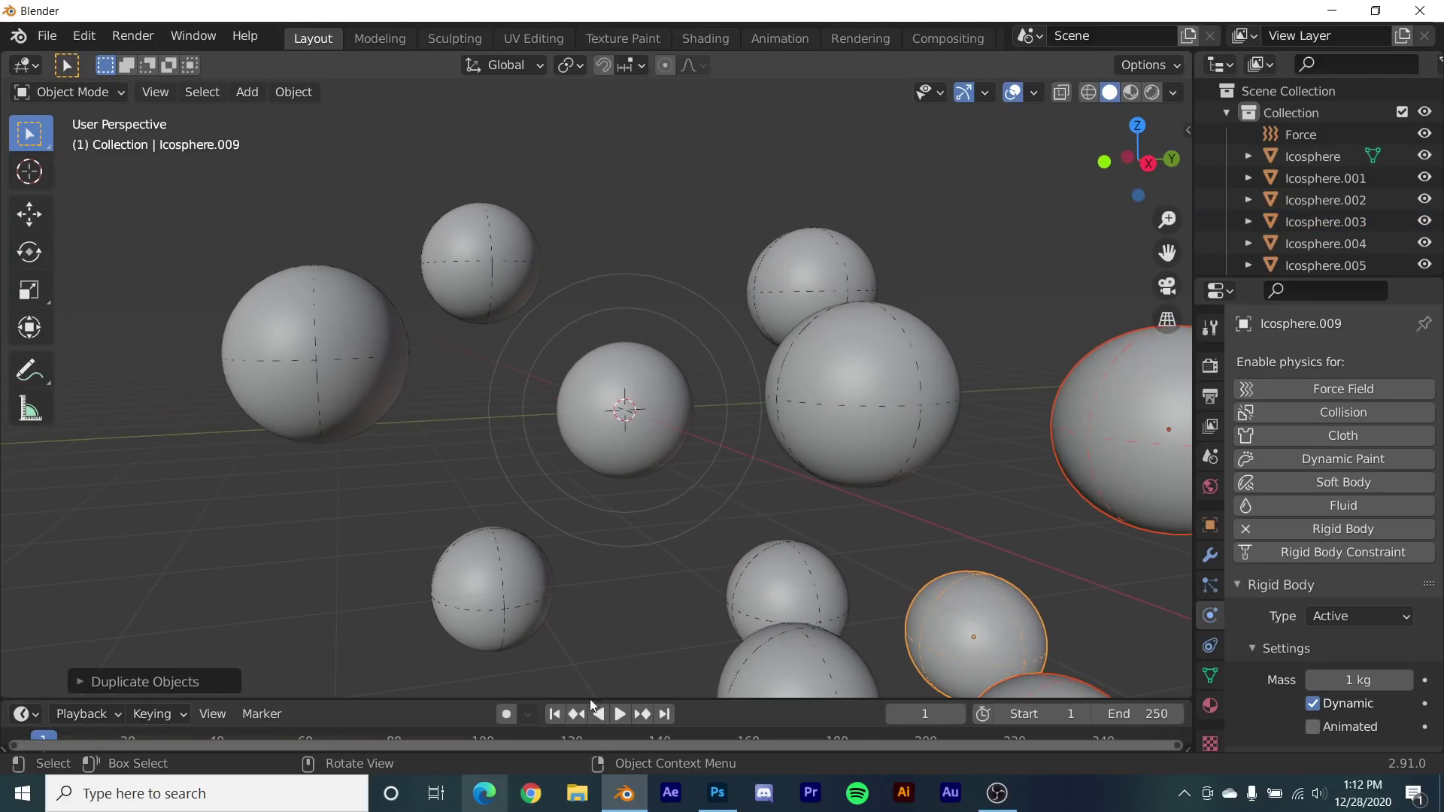
pyautogui.click(625, 713)
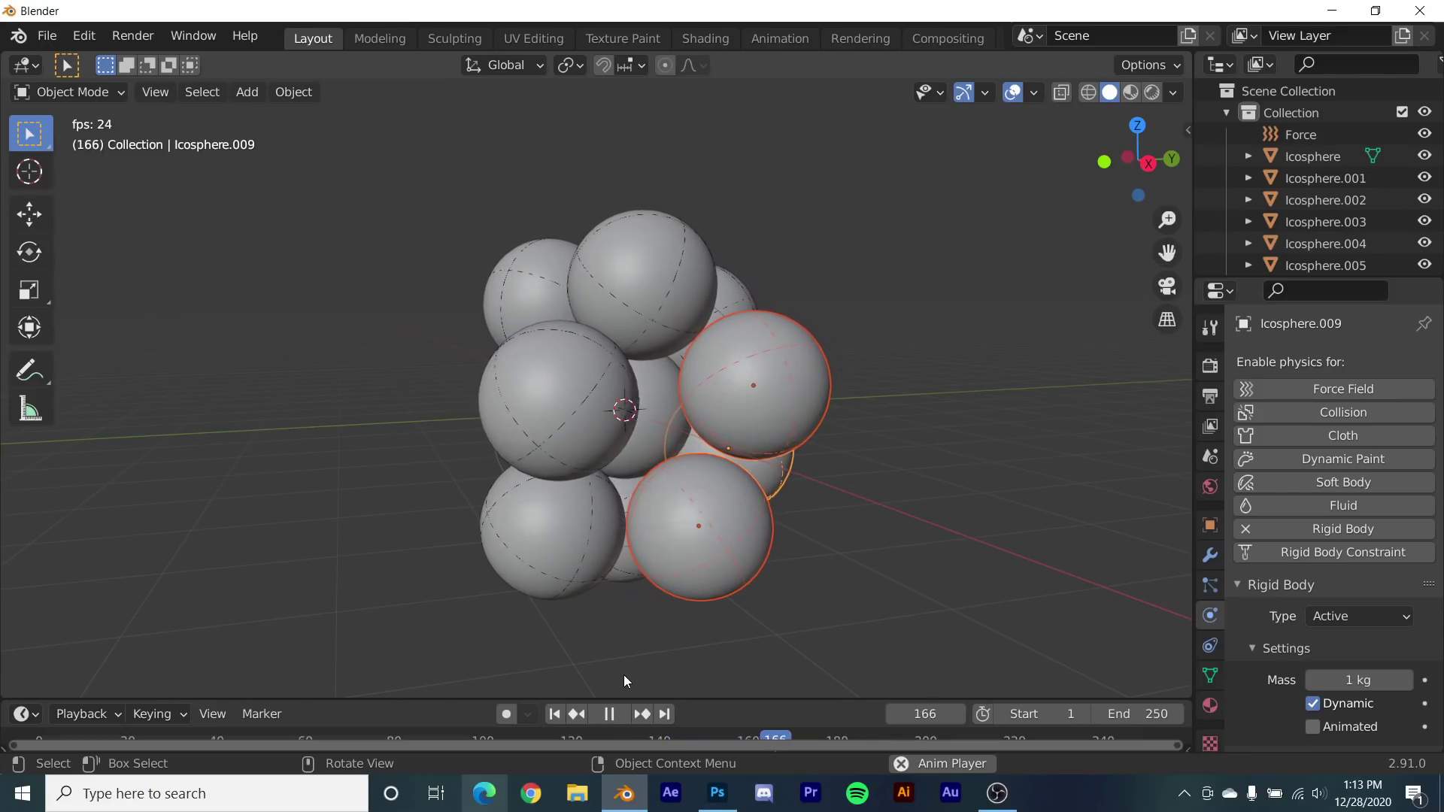
# - Stop the simulation at frame 213 and inspect the gathered sphere cluster from several sides
pyautogui.click(624, 675)
pyautogui.moveTo(669, 411); pyautogui.dragTo(609, 415, button='middle')
pyautogui.press('space')
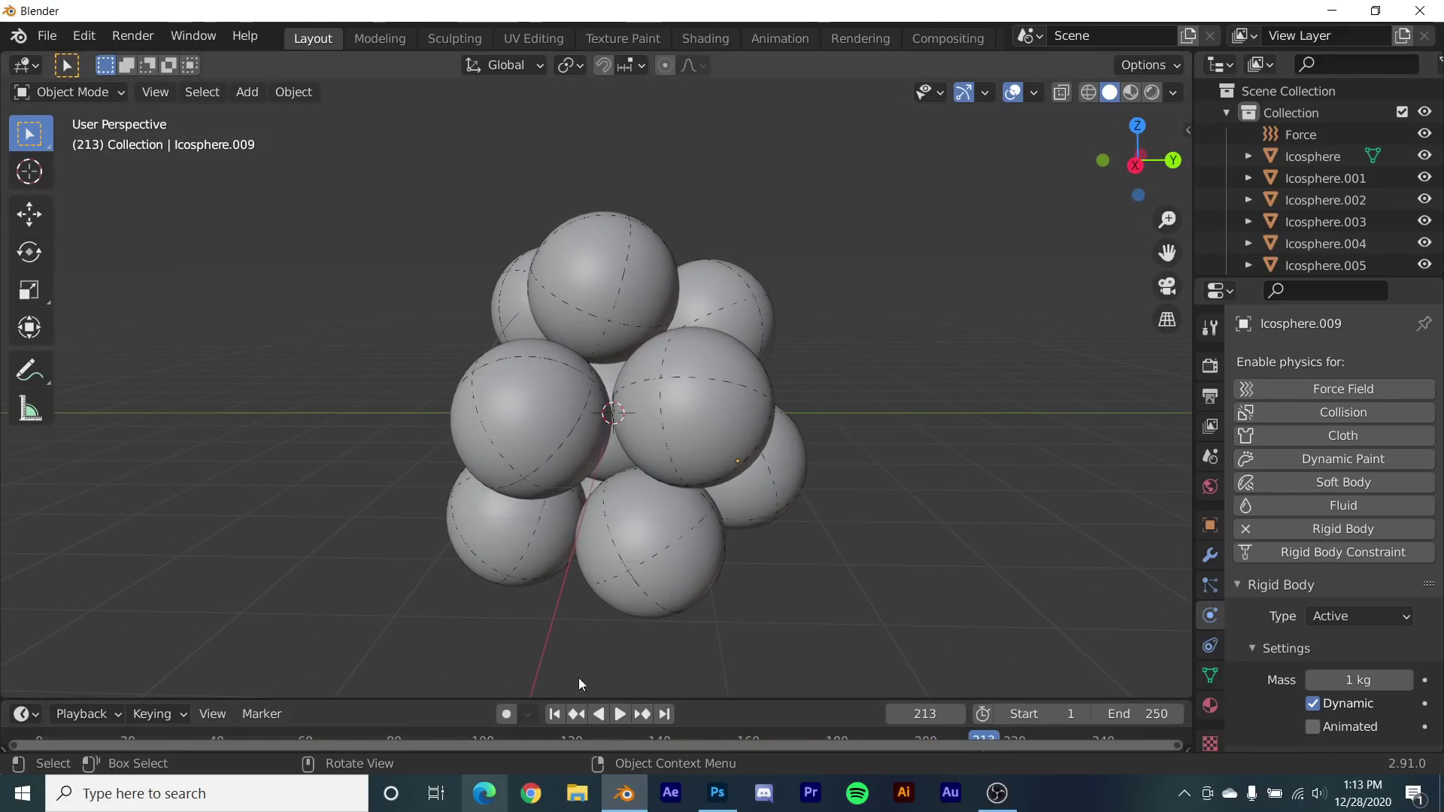
pyautogui.moveTo(559, 658); pyautogui.dragTo(855, 384, button='middle')
pyautogui.scroll(-3, 657, 435)
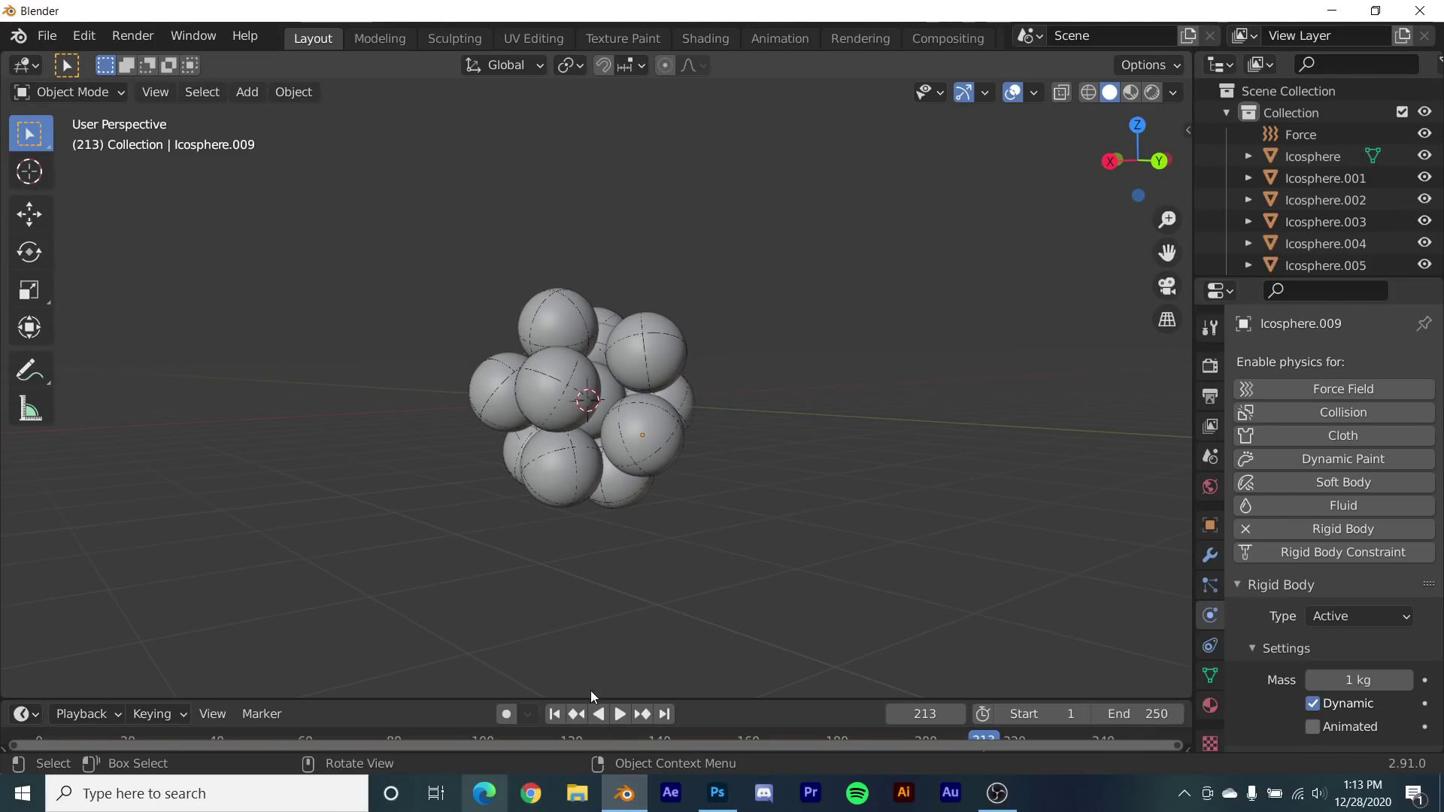
pyautogui.scroll(5, 494, 403)
pyautogui.moveTo(733, 448); pyautogui.dragTo(616, 425, button='middle')
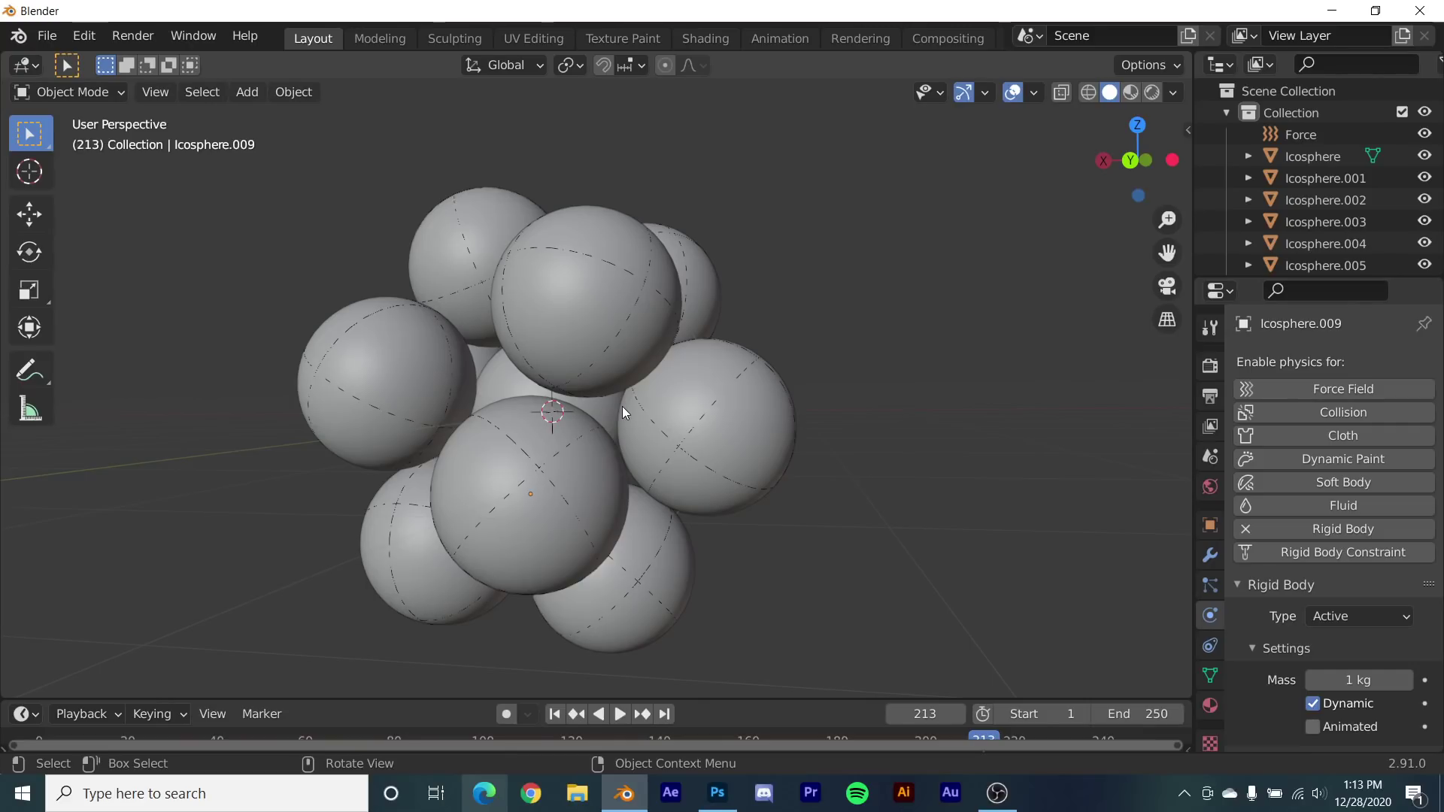
pyautogui.moveTo(754, 395); pyautogui.dragTo(779, 427, button='middle')
pyautogui.scroll(-1, 779, 427)
pyautogui.scroll(-2, 837, 174)
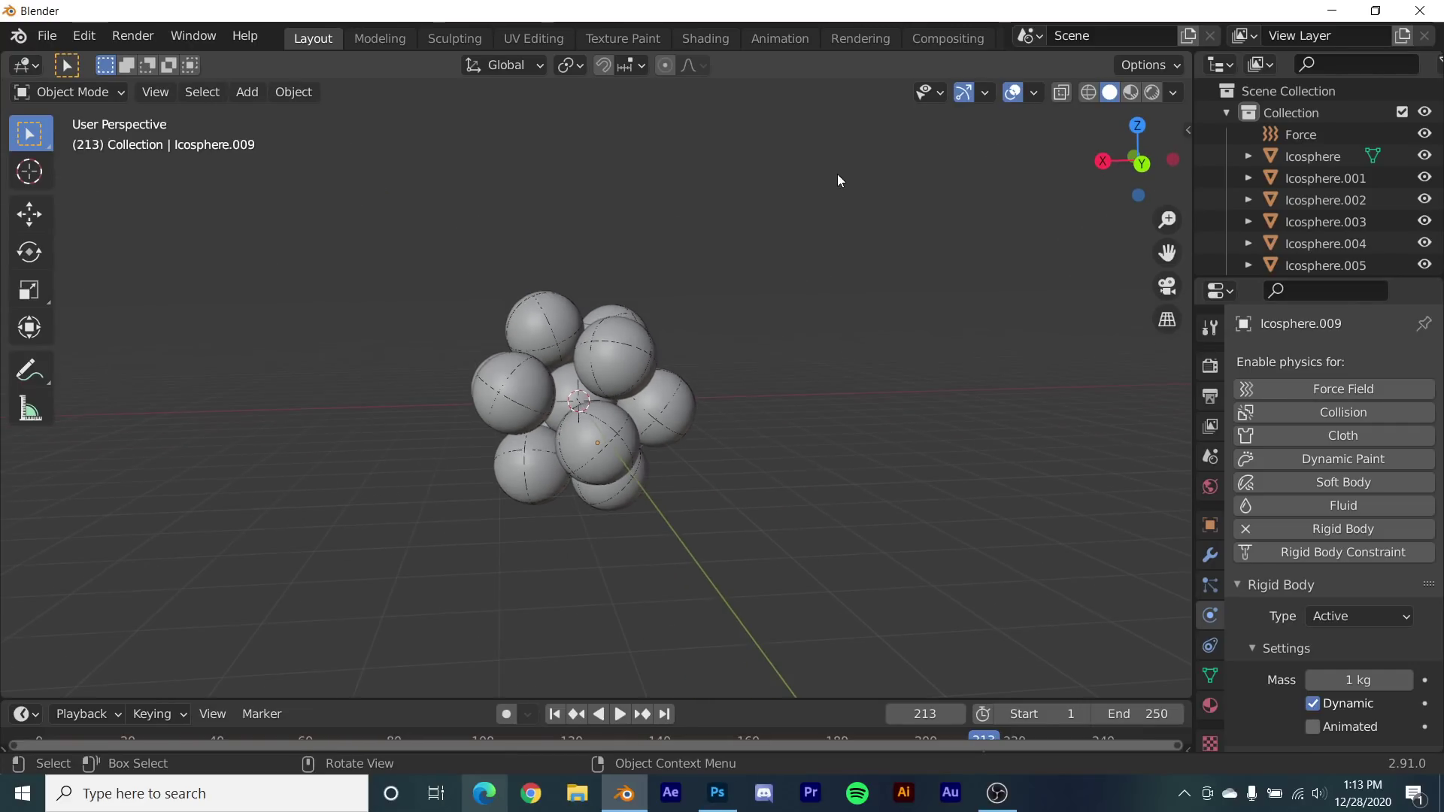
# - Apply the Visual Transform to the force field and all the spheres, and clear the selection
pyautogui.moveTo(864, 152); pyautogui.dragTo(409, 608)
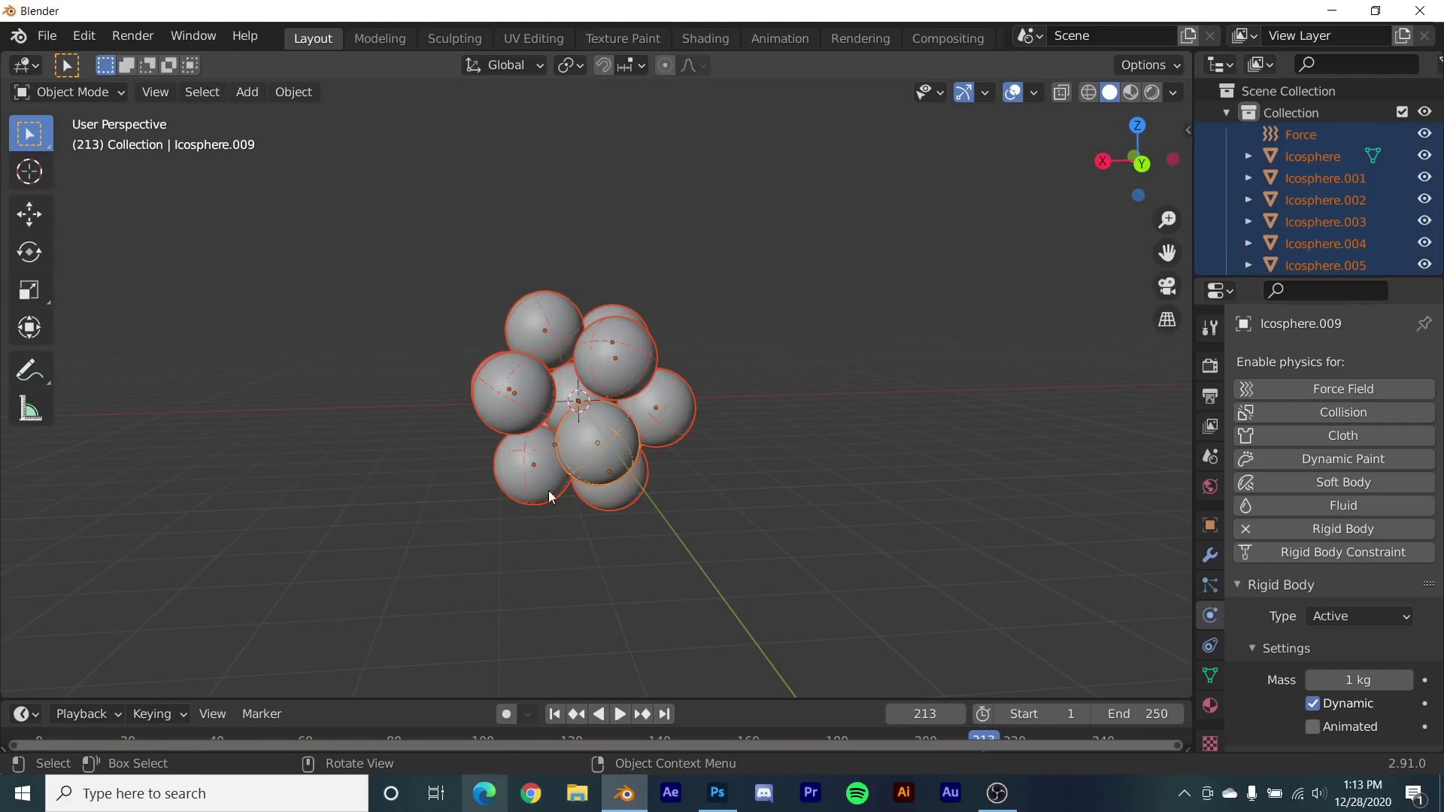
pyautogui.press('F3')
pyautogui.press('BackSpace')
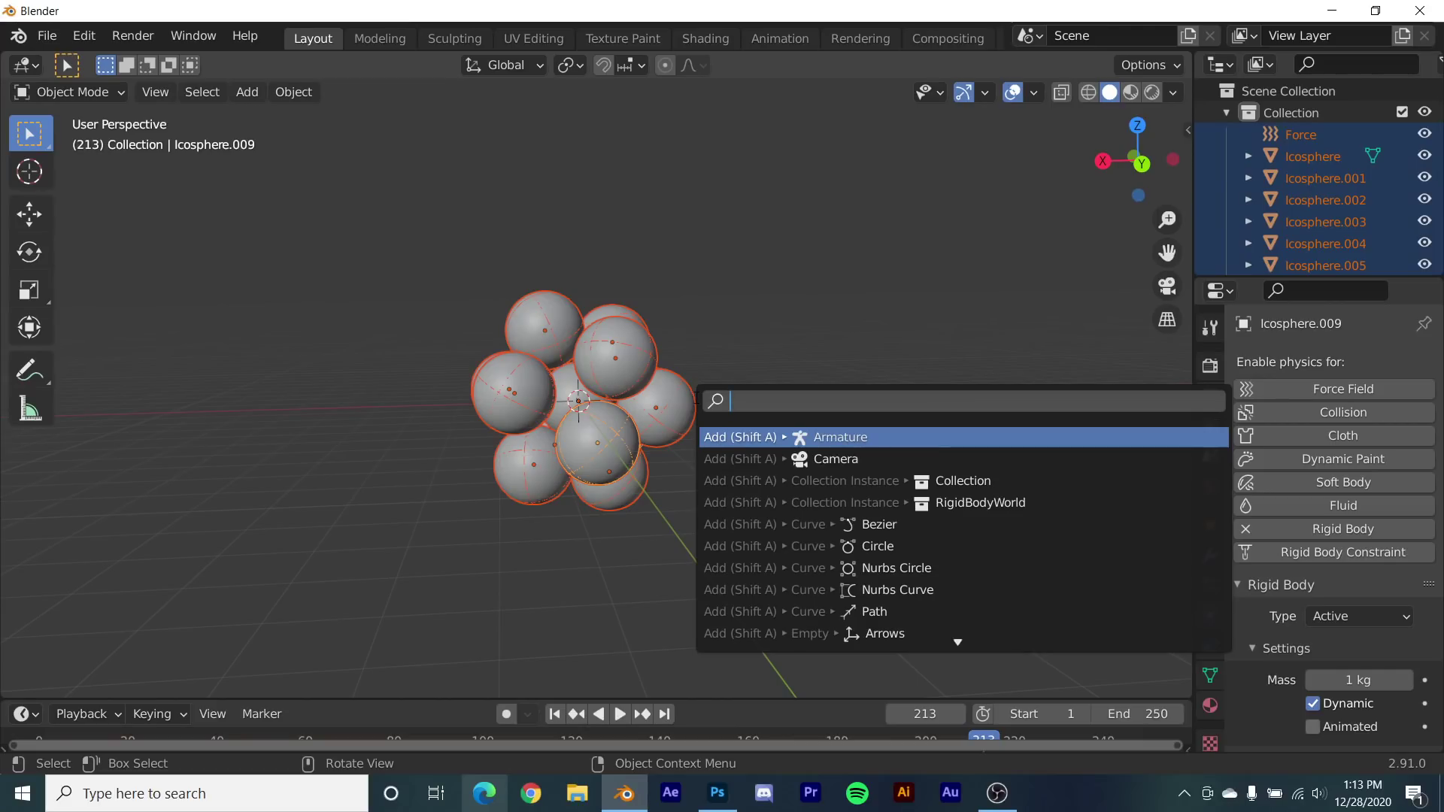
pyautogui.write('vis')
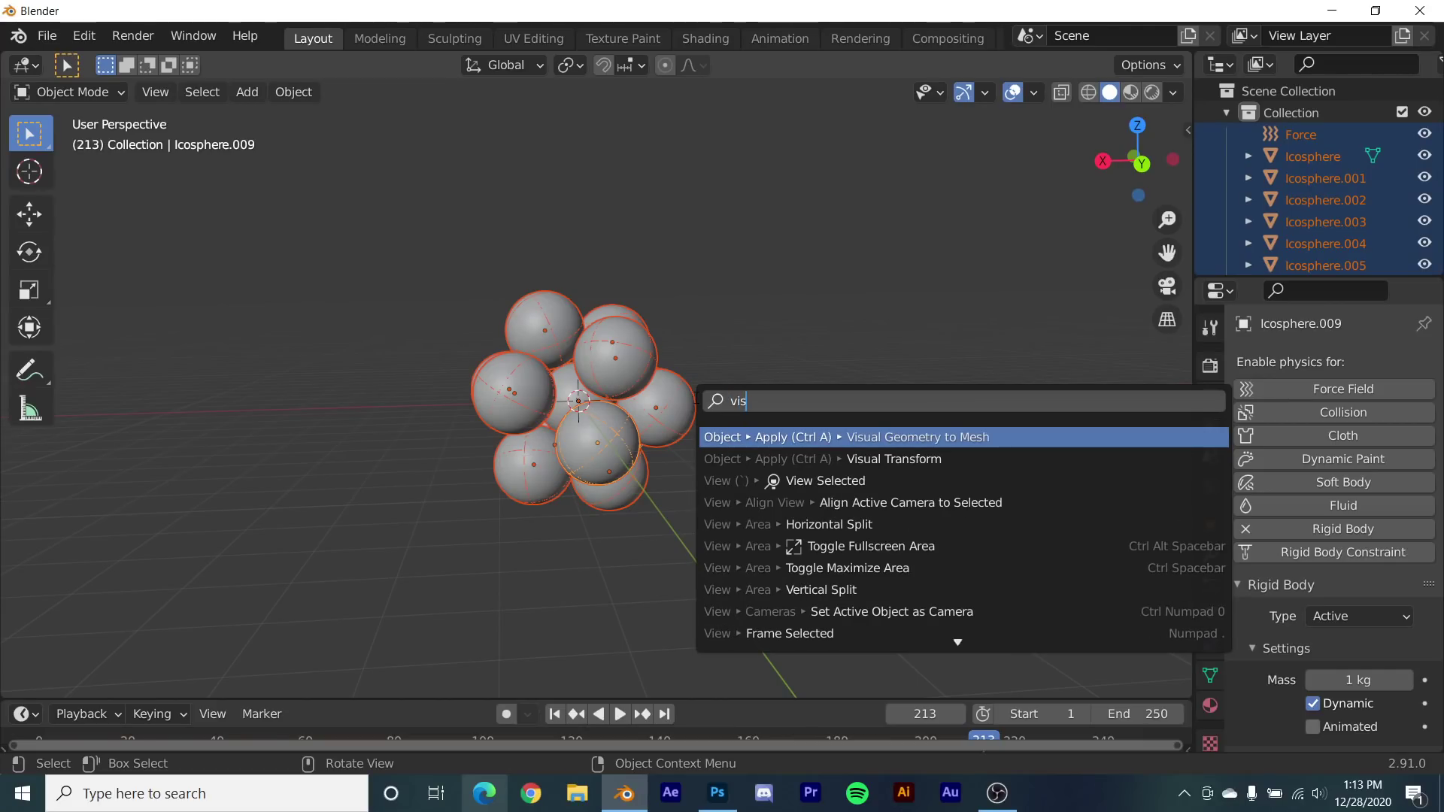
pyautogui.click(872, 458)
pyautogui.hotkey('alt', 'a')
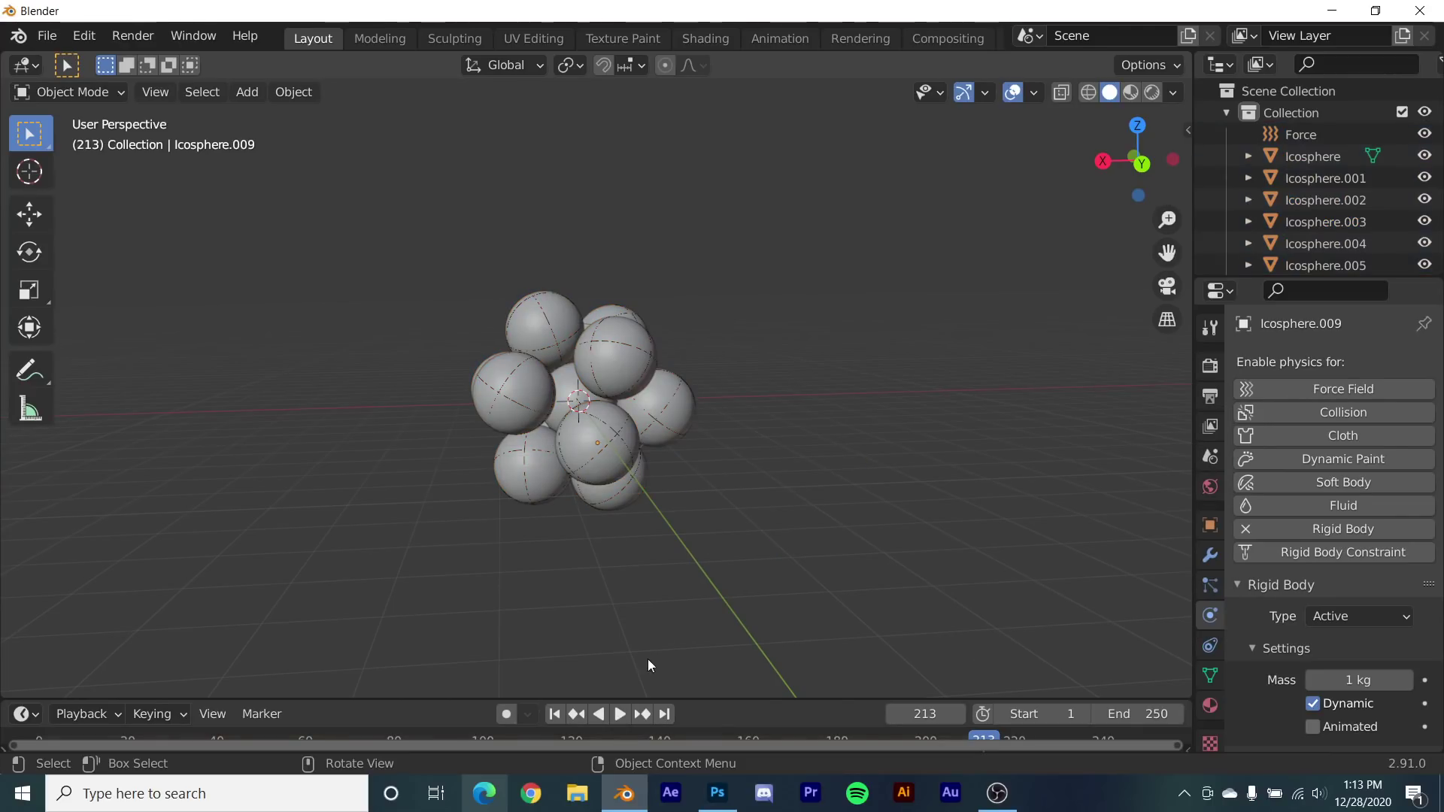
# - Replay the simulation twice from the first frame, checking the cluster from different sides, and return to the first frame
pyautogui.hotkey('shift', 'Left')
pyautogui.click(618, 715)
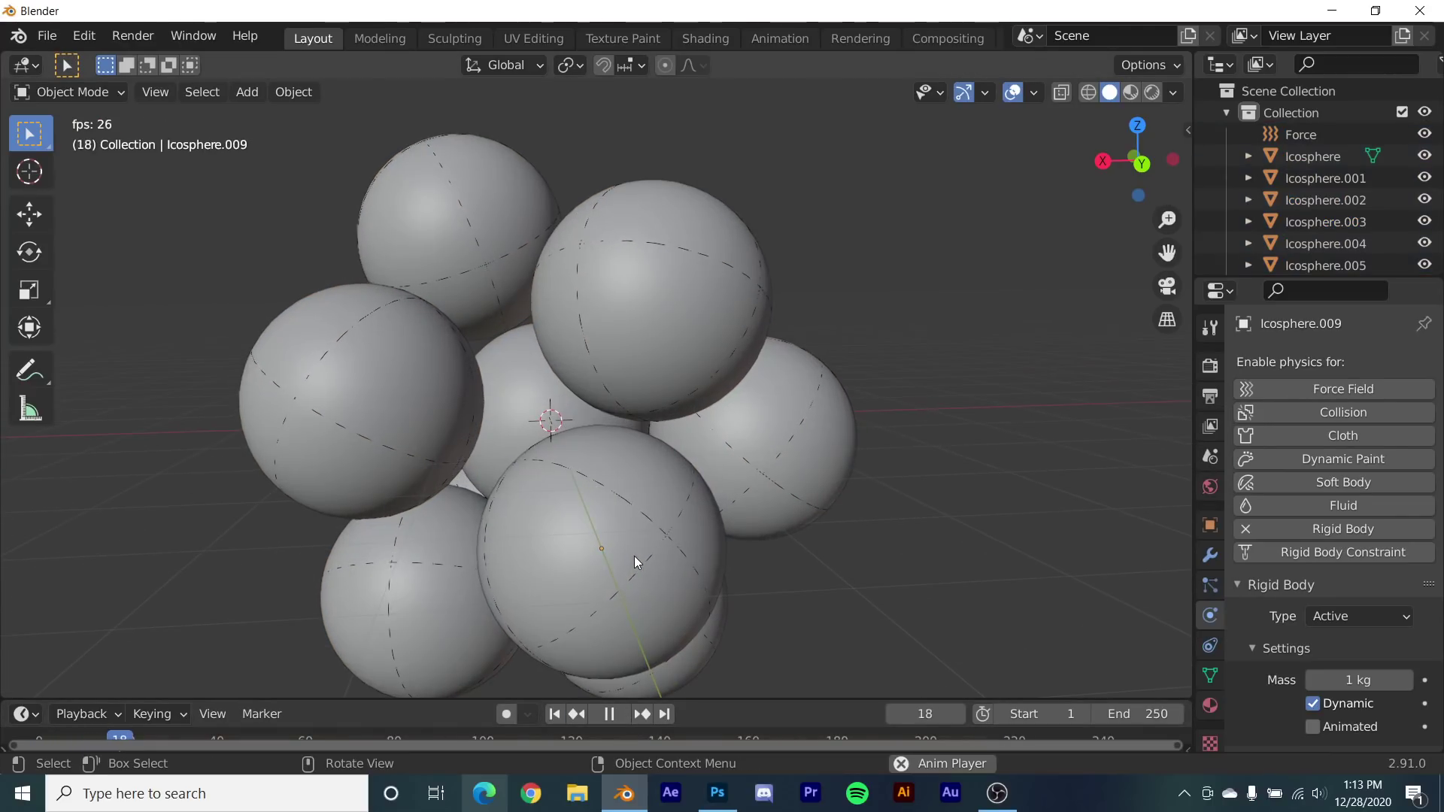
pyautogui.press('space')
pyautogui.click(555, 714)
pyautogui.scroll(-6, 459, 391)
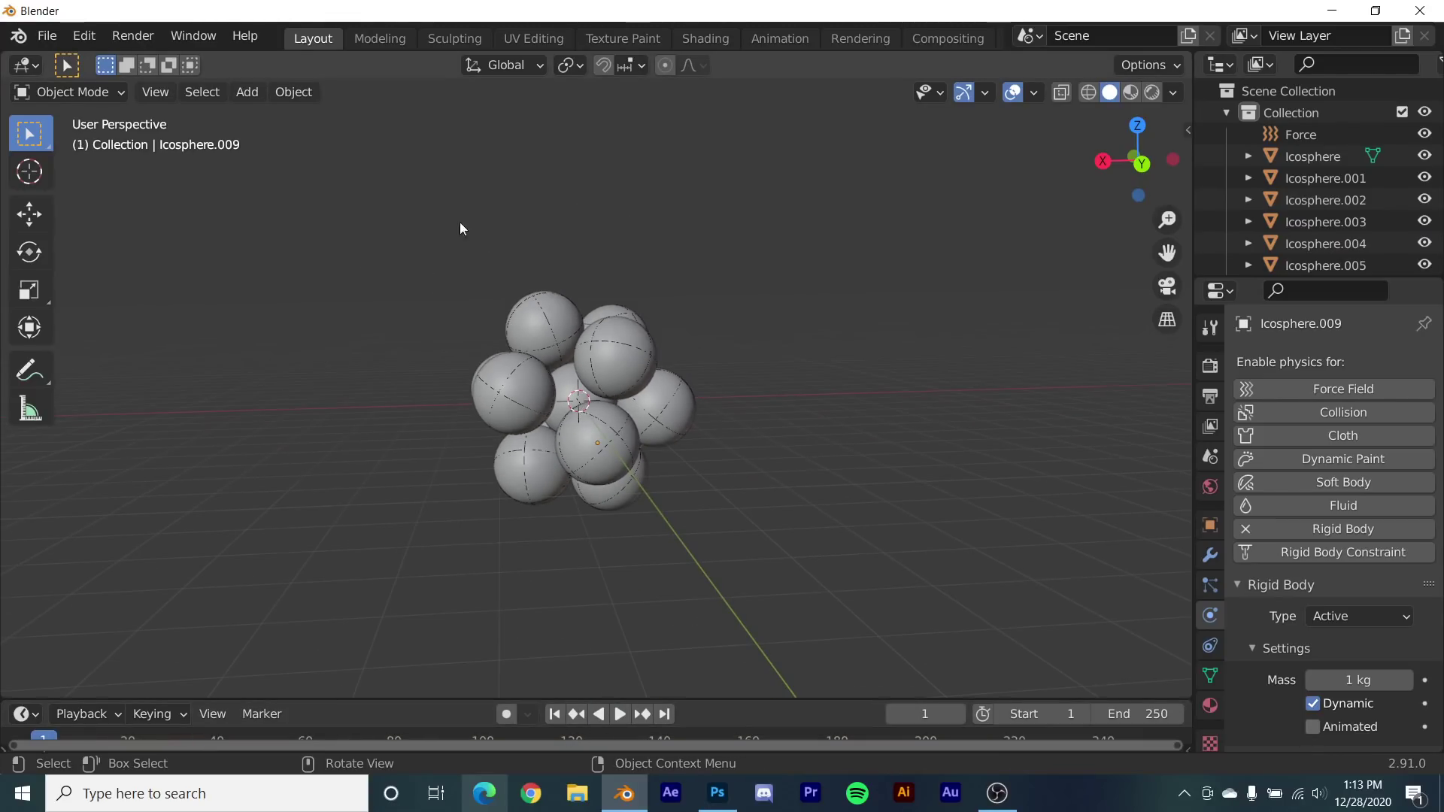
pyautogui.scroll(6, 620, 397)
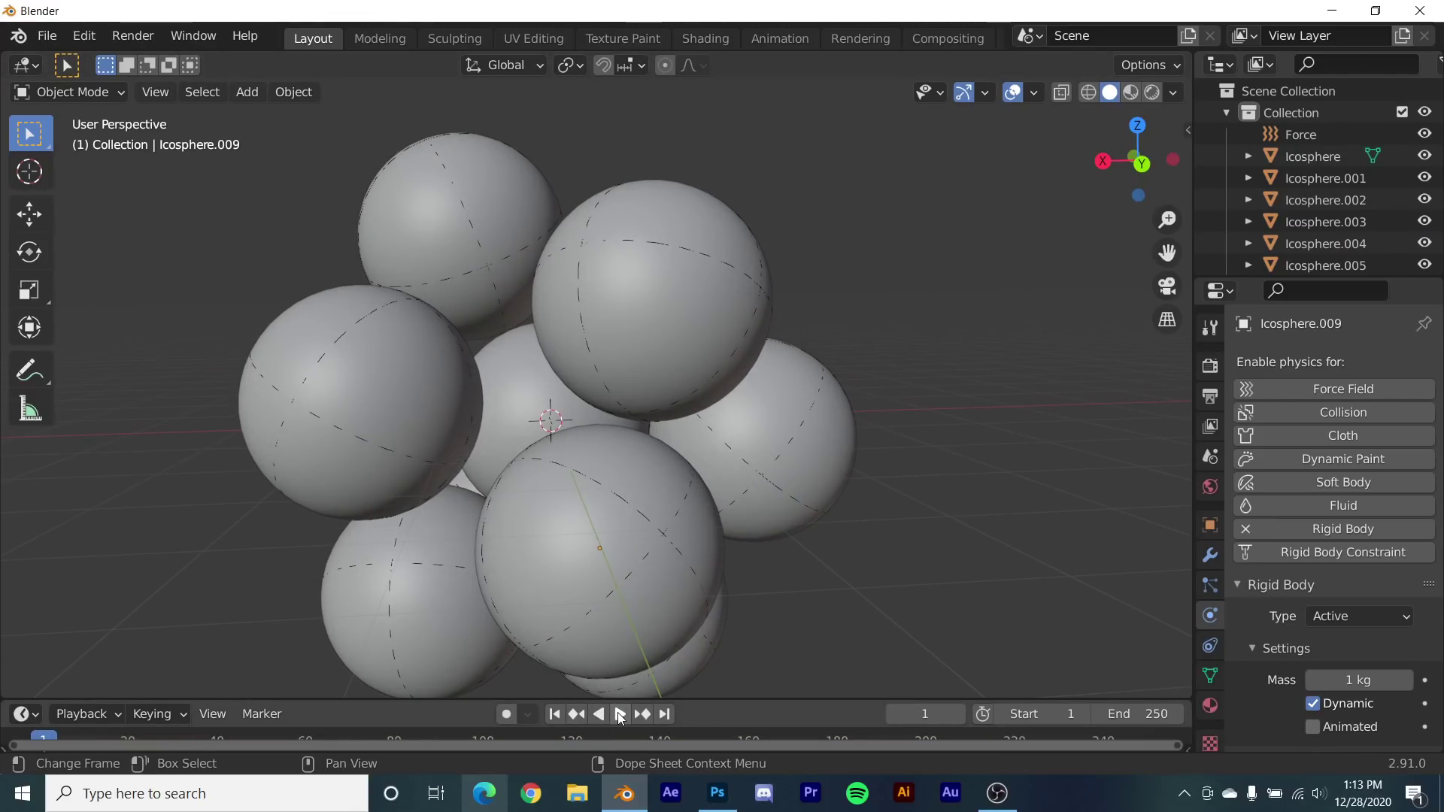
pyautogui.click(620, 715)
pyautogui.moveTo(617, 674); pyautogui.dragTo(643, 301, button='middle')
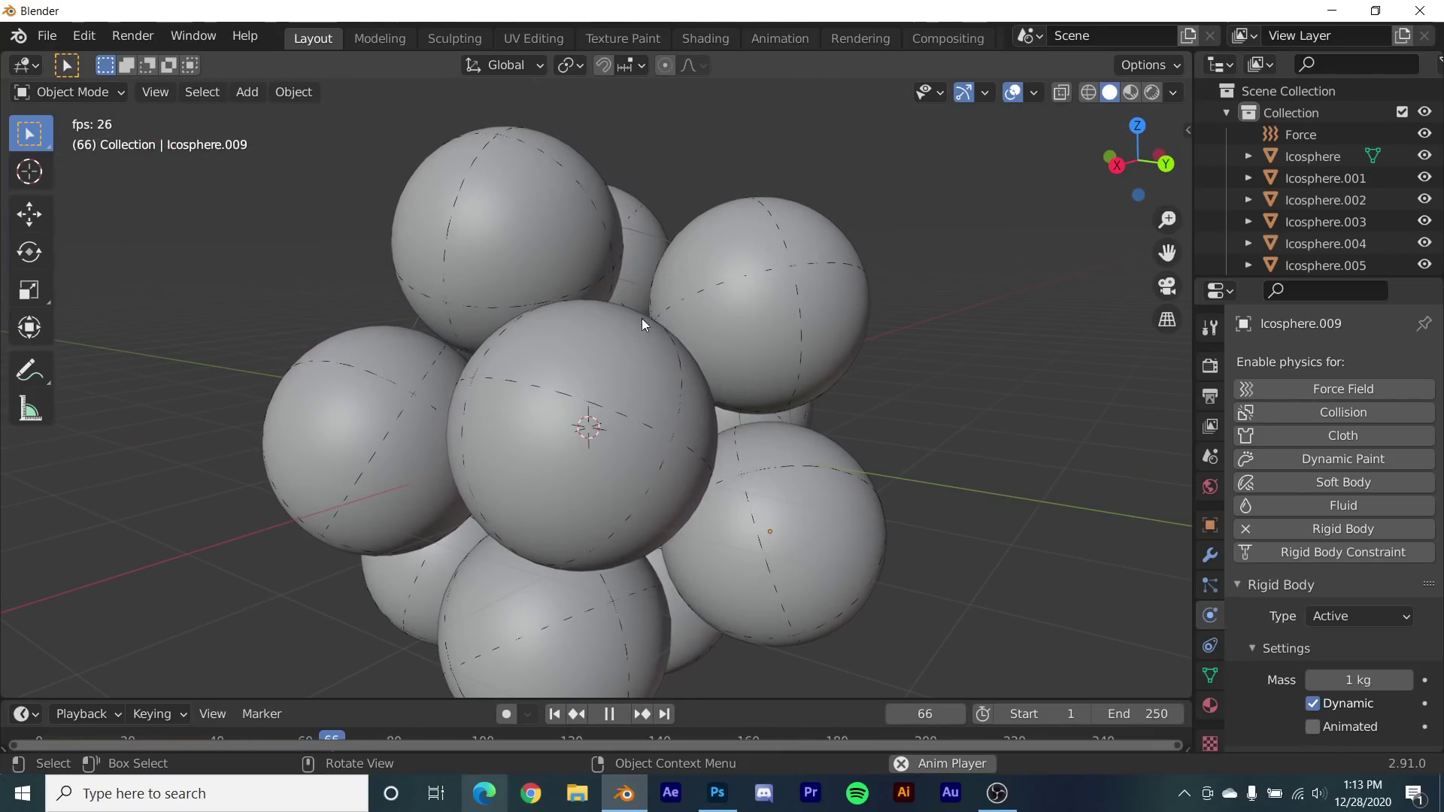
pyautogui.click(614, 717)
pyautogui.moveTo(567, 413); pyautogui.dragTo(543, 449, button='middle')
pyautogui.scroll(-4, 543, 449)
pyautogui.click(554, 714)
# - Duplicate one of the outer spheres, scale the copy to about half size, and place it away from the cluster
pyautogui.click(661, 376)
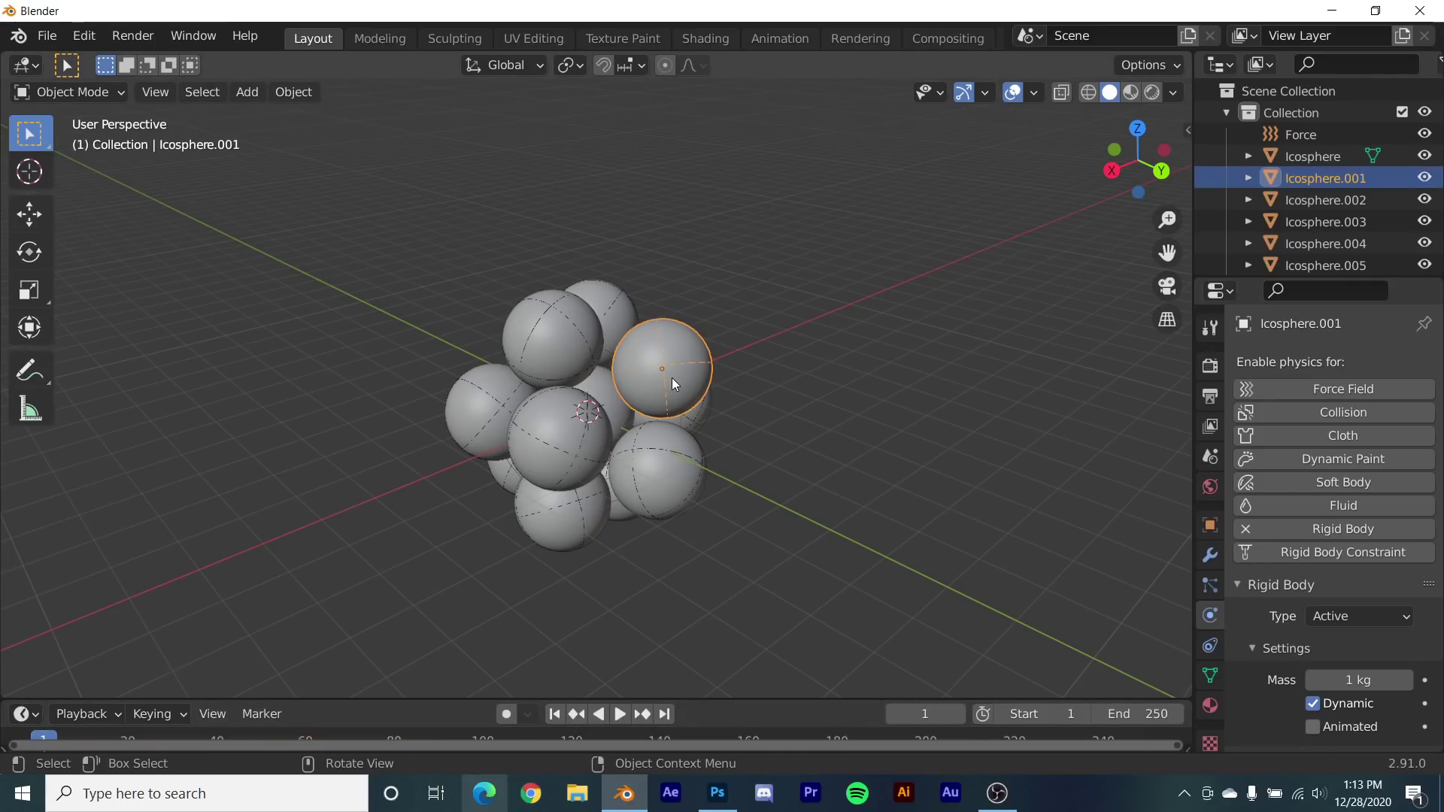
pyautogui.hotkey('shift', 'd')
pyautogui.click(996, 288)
pyautogui.scroll(-3, 995, 288)
pyautogui.moveTo(996, 287); pyautogui.dragTo(996, 422, button='middle')
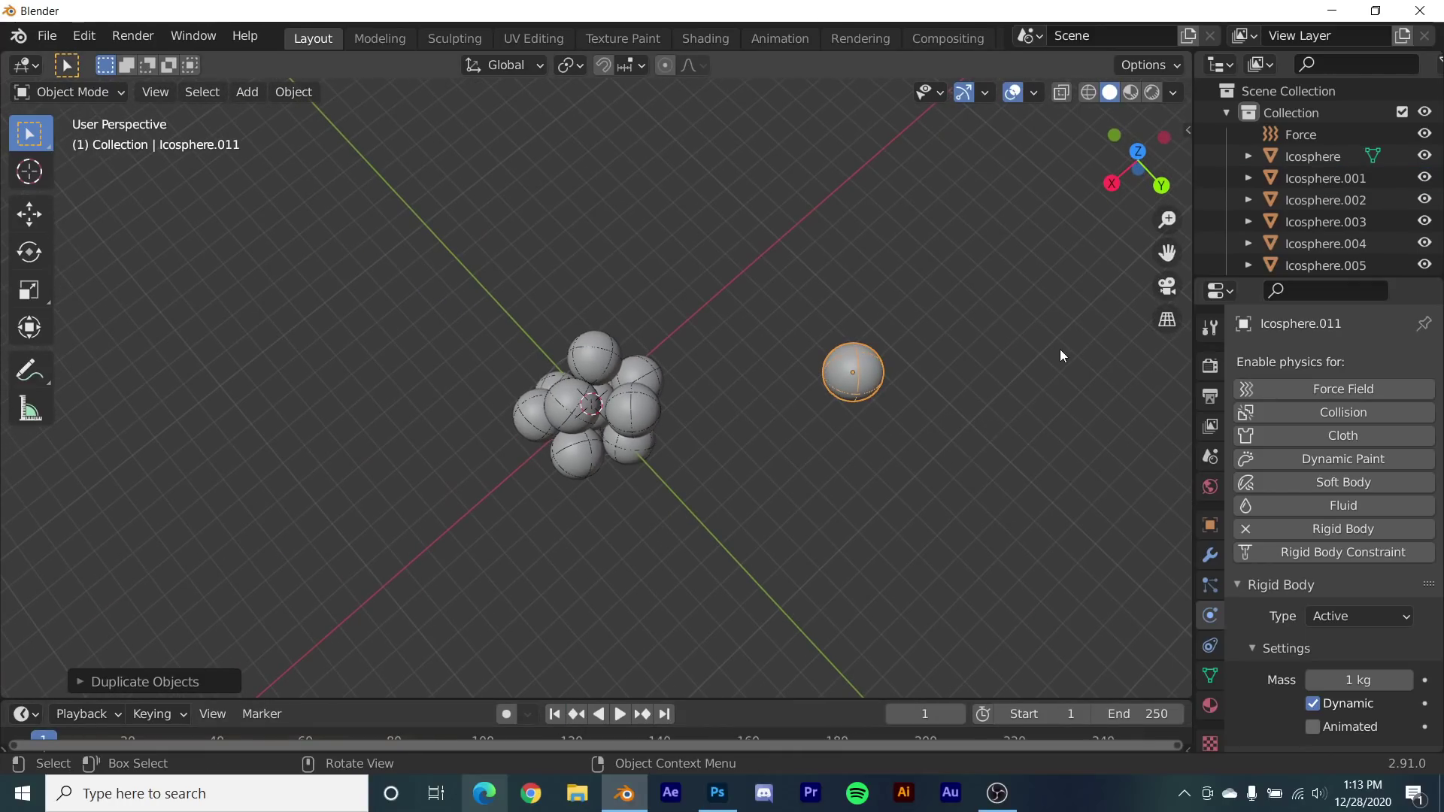
pyautogui.scroll(3, 1060, 358)
pyautogui.press('s')
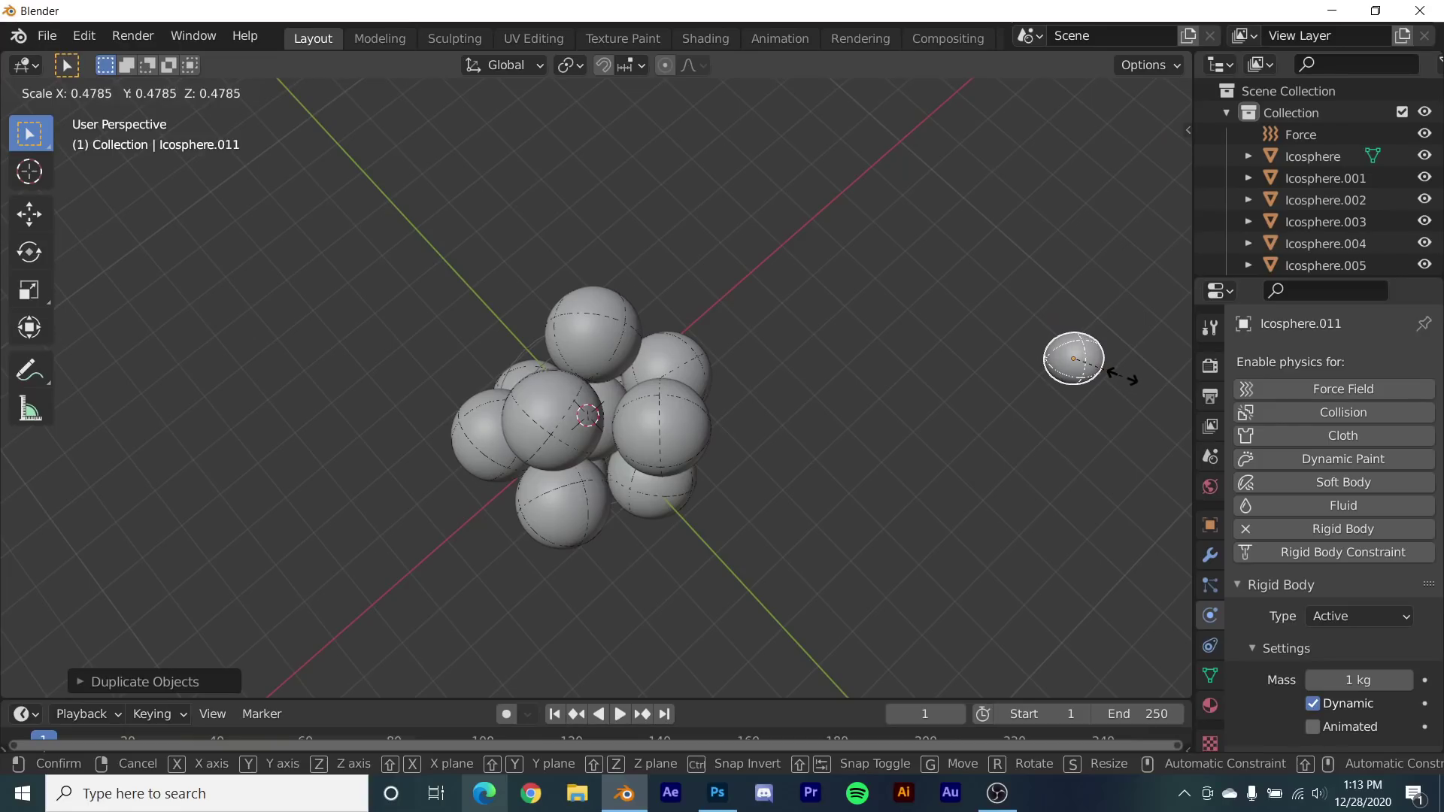
pyautogui.click(1116, 376)
pyautogui.press('g')
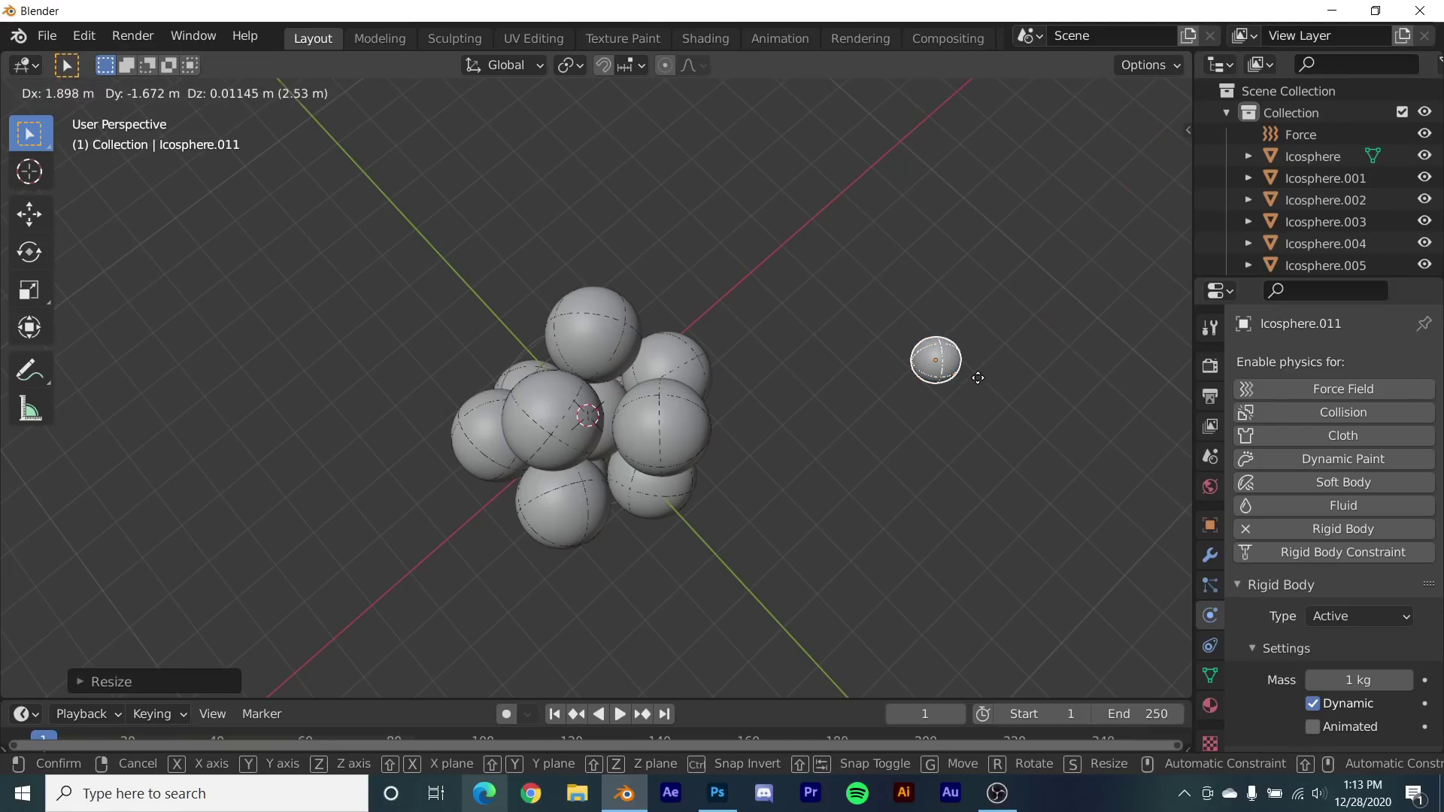
pyautogui.click(975, 378)
# - Duplicate the small sphere six times, spreading the copies in a ring around the cluster
pyautogui.hotkey('shift', 'd')
pyautogui.click(331, 343)
pyautogui.hotkey('shift', 'd')
pyautogui.click(625, 677)
pyautogui.hotkey('shift', 'd')
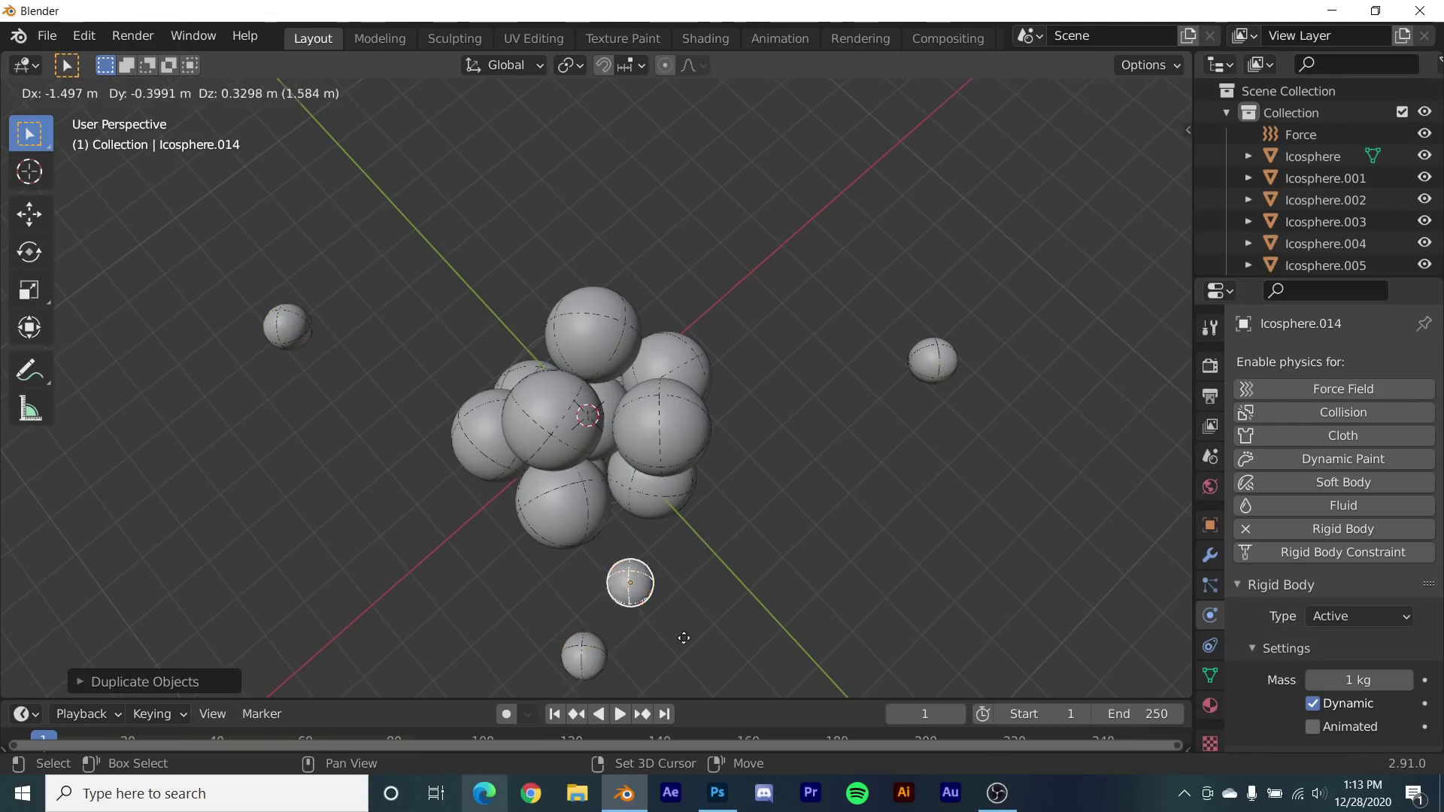
pyautogui.click(679, 265)
pyautogui.hotkey('shift', 'd')
pyautogui.click(337, 639)
pyautogui.hotkey('shift', 'd')
pyautogui.click(809, 677)
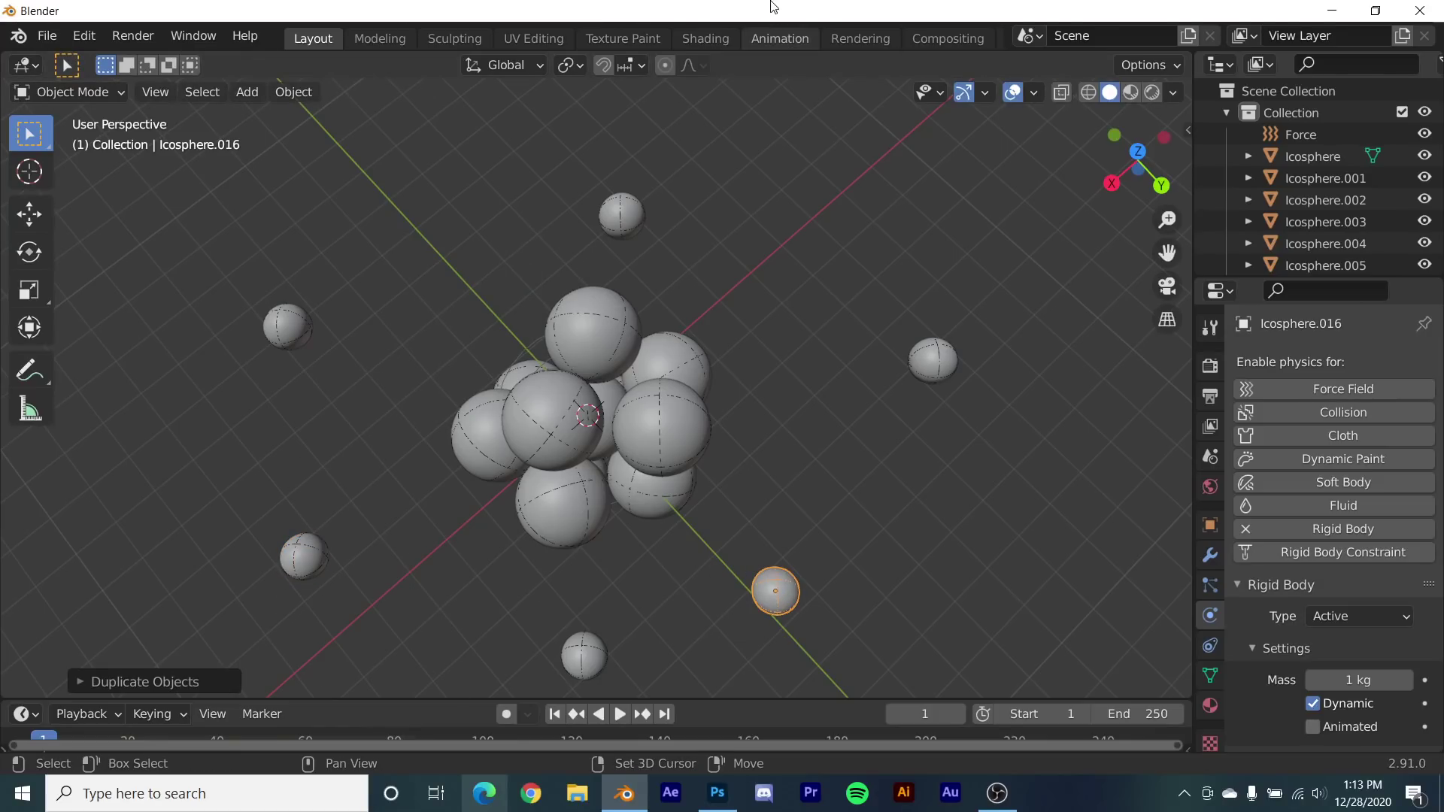
pyautogui.hotkey('shift', 'd')
pyautogui.click(828, 639)
# - Select all seven small spheres and duplicate the set three times, placing the copies at different heights around the cluster
pyautogui.moveTo(819, 542); pyautogui.dragTo(794, 238, button='middle')
pyautogui.scroll(3, 759, 374)
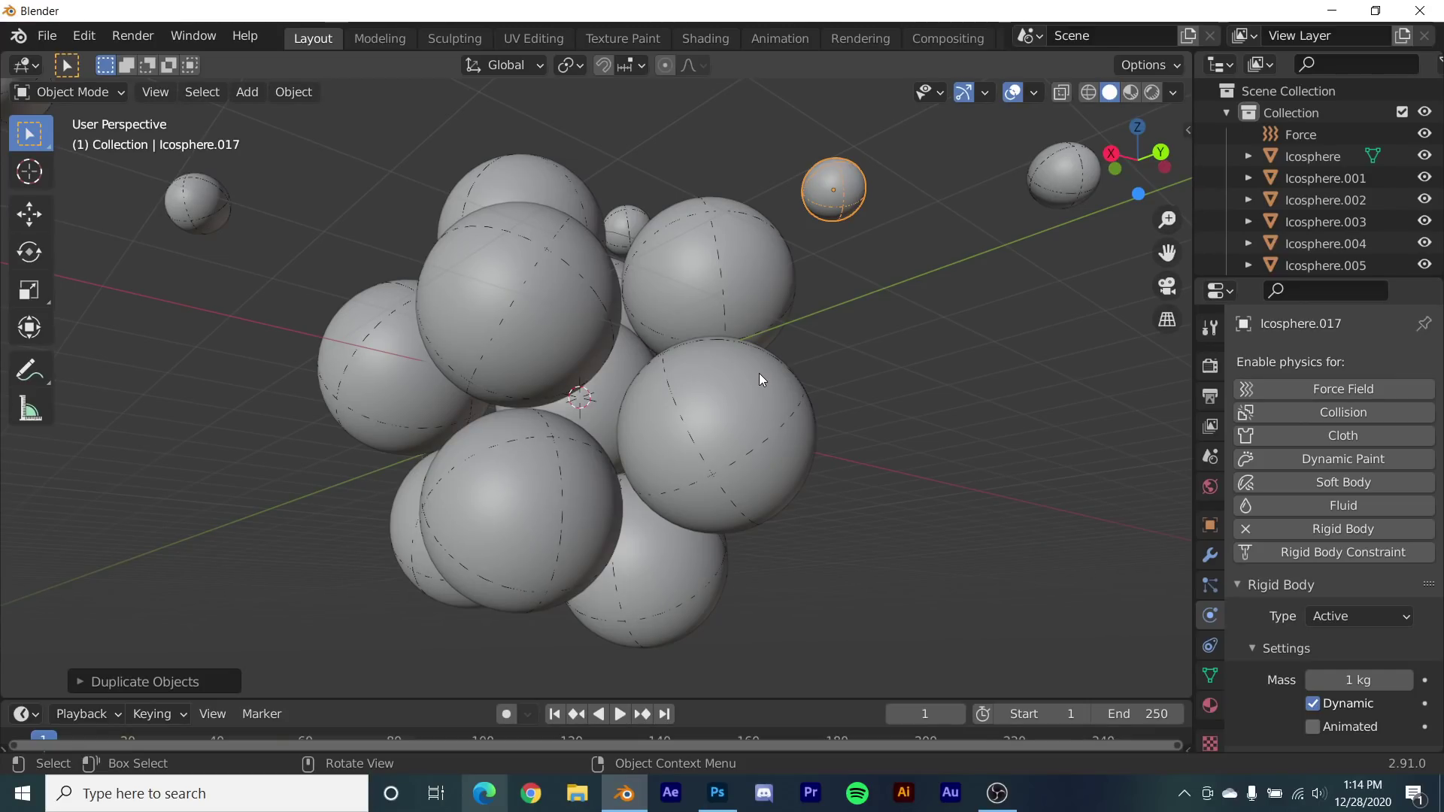
pyautogui.scroll(-3, 759, 373)
pyautogui.moveTo(898, 241); pyautogui.dragTo(907, 401, button='middle')
pyautogui.scroll(-3, 907, 400)
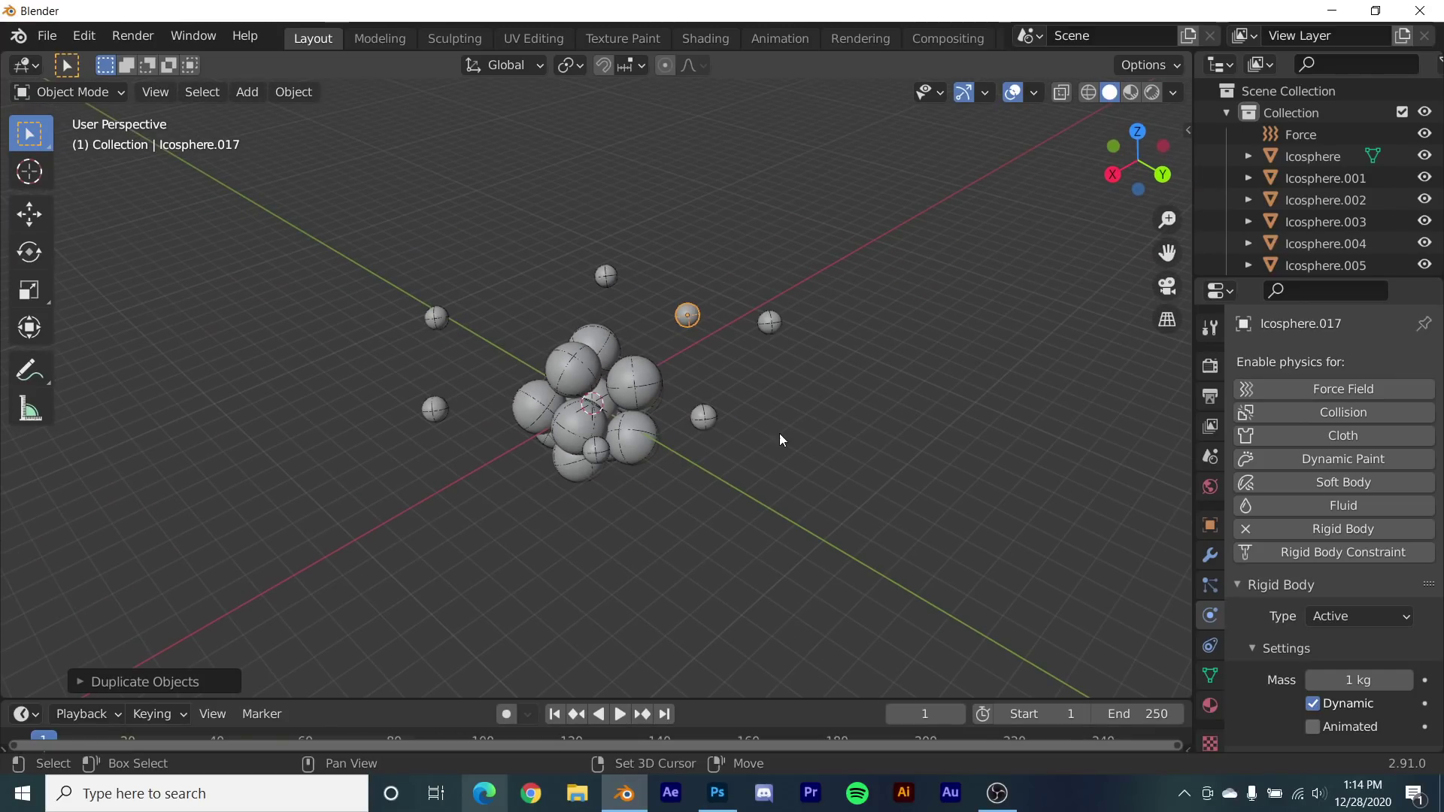
pyautogui.moveTo(752, 385); pyautogui.dragTo(690, 508, button='middle')
pyautogui.keyDown('shift'); pyautogui.click(697, 493); pyautogui.keyUp('shift')
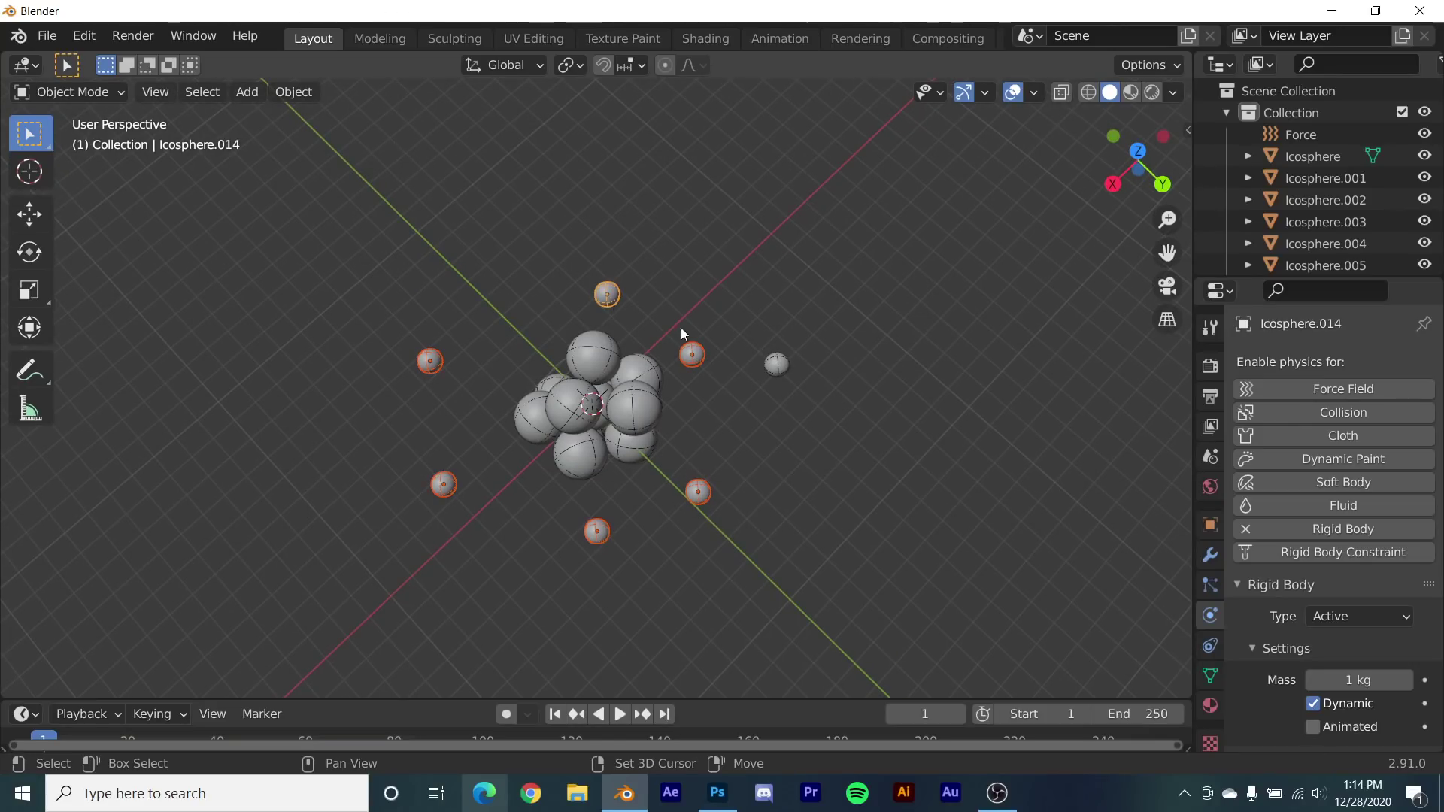
pyautogui.keyDown('shift'); pyautogui.click(774, 364); pyautogui.keyUp('shift')
pyautogui.moveTo(773, 360); pyautogui.dragTo(735, 225, button='middle')
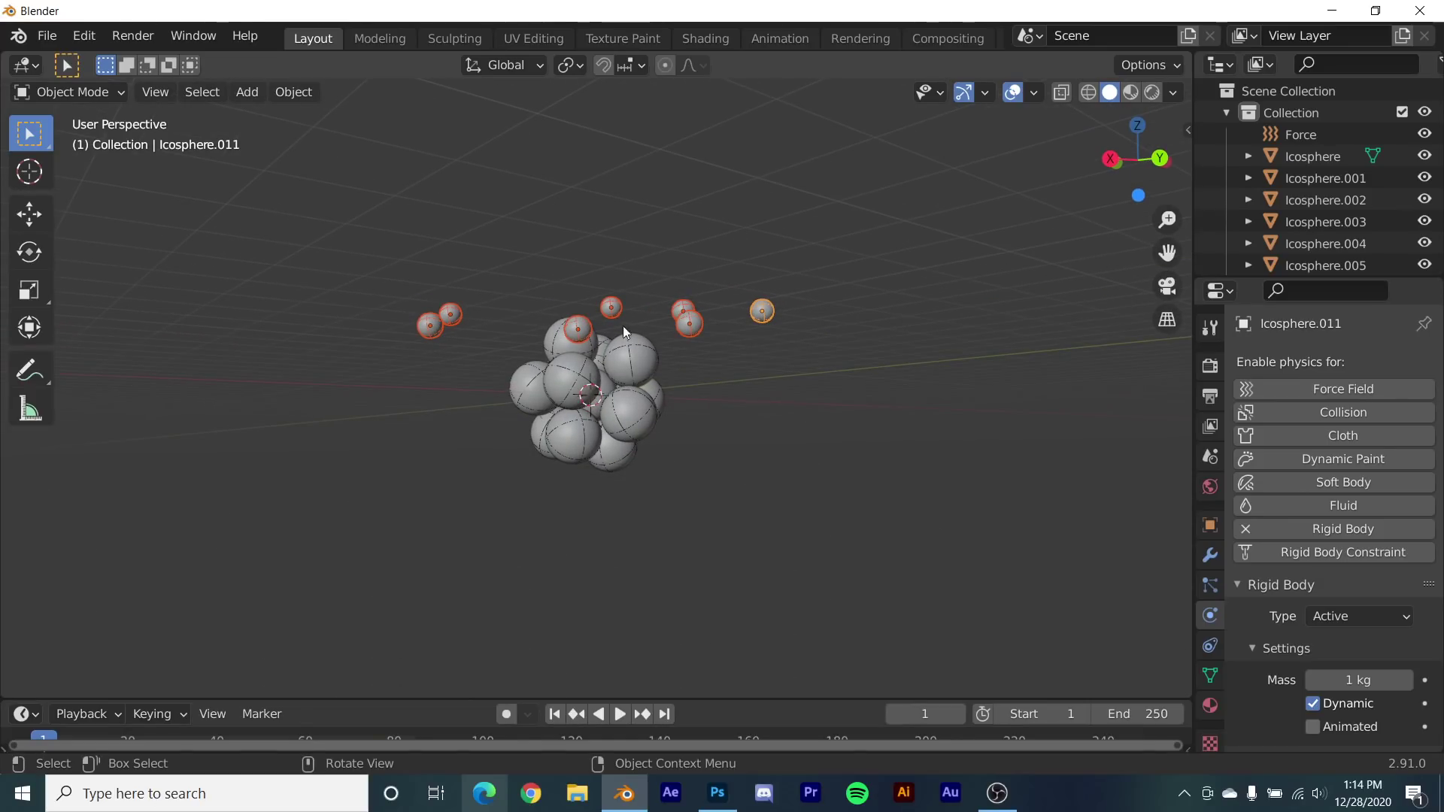
pyautogui.scroll(2, 633, 359)
pyautogui.hotkey('shift', 'd')
pyautogui.click(641, 474)
pyautogui.hotkey('shift', 'd')
pyautogui.click(654, 584)
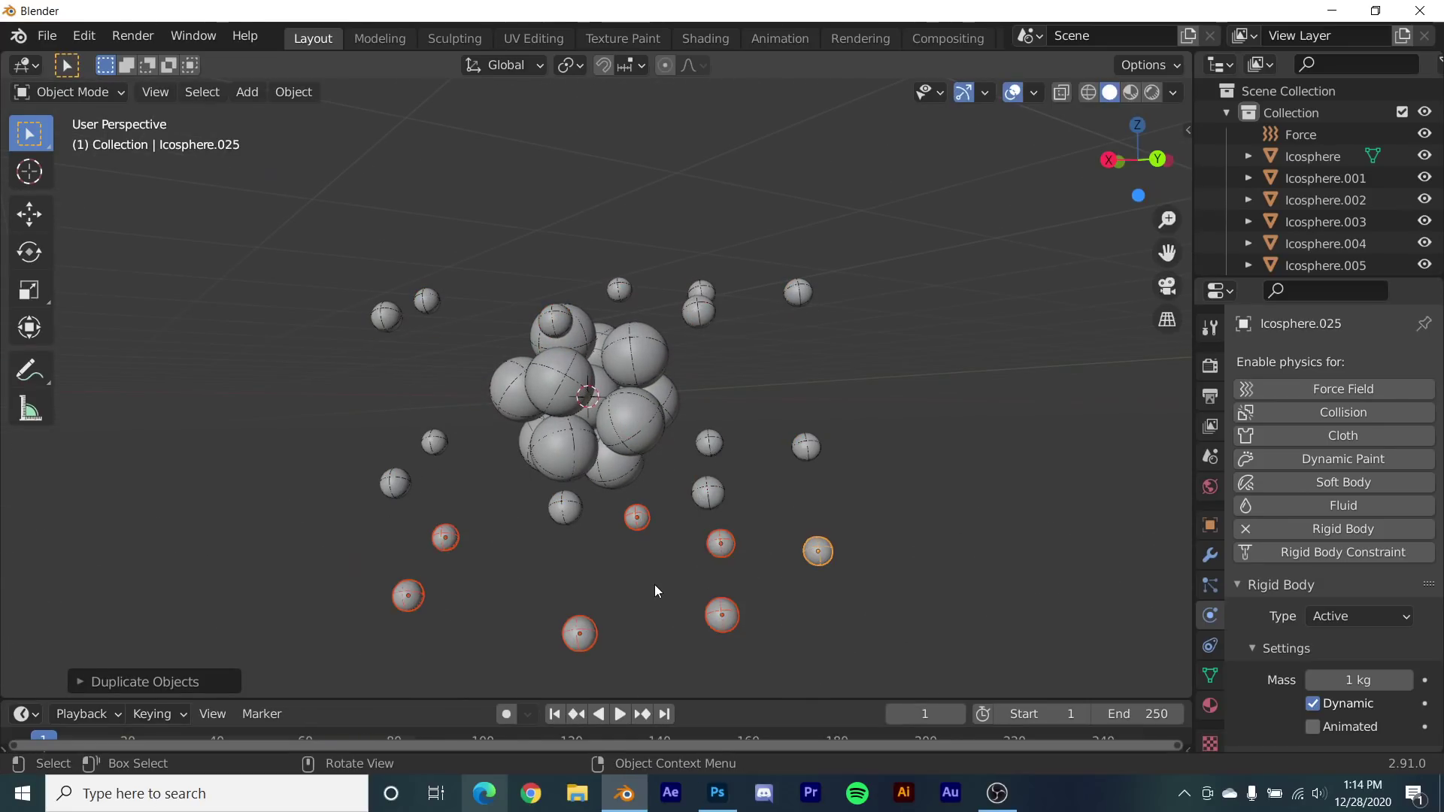
pyautogui.hotkey('shift', 'd')
pyautogui.click(626, 372)
# - Play the simulation to check how the small spheres settle among the large ones, and return to the first frame
pyautogui.scroll(4, 598, 451)
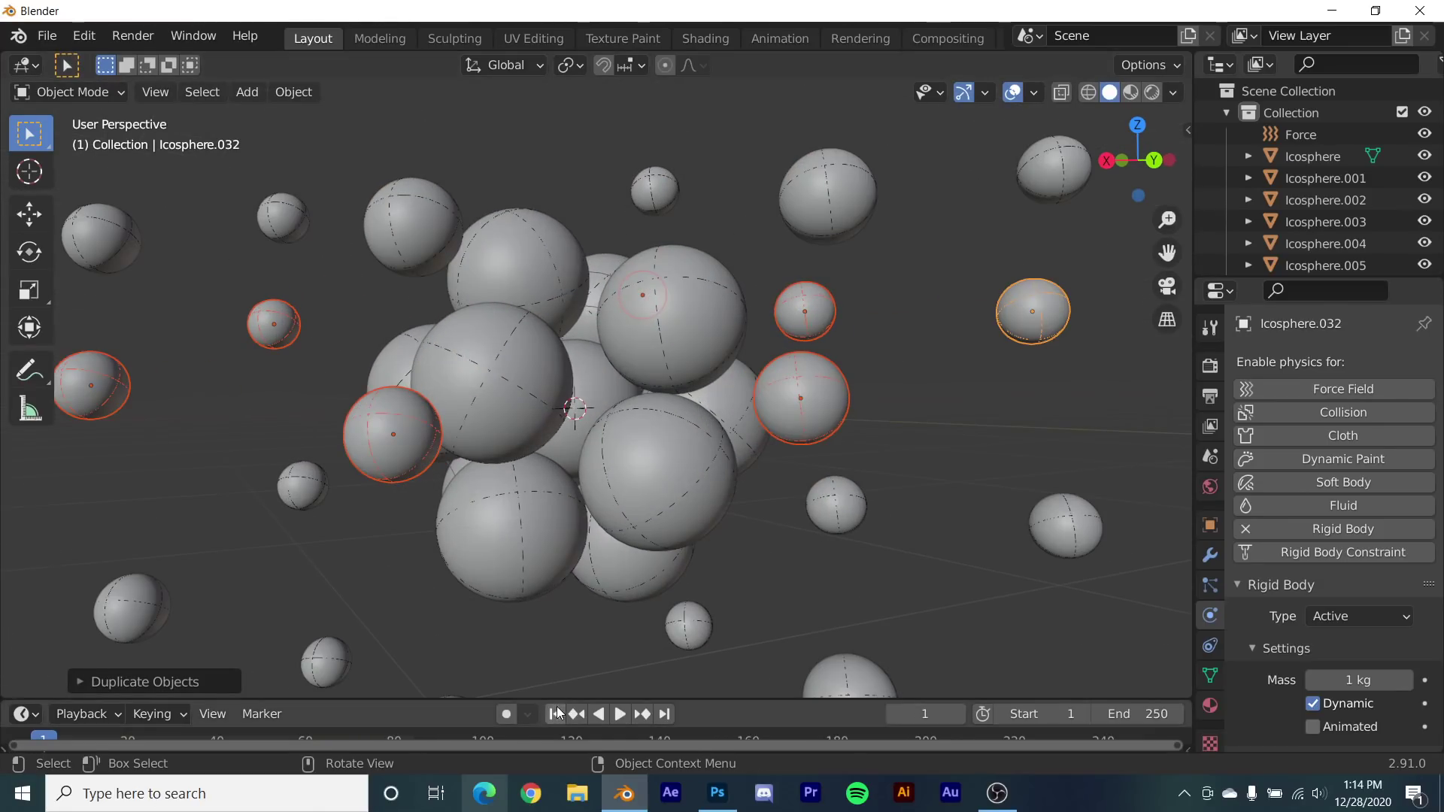
pyautogui.click(618, 713)
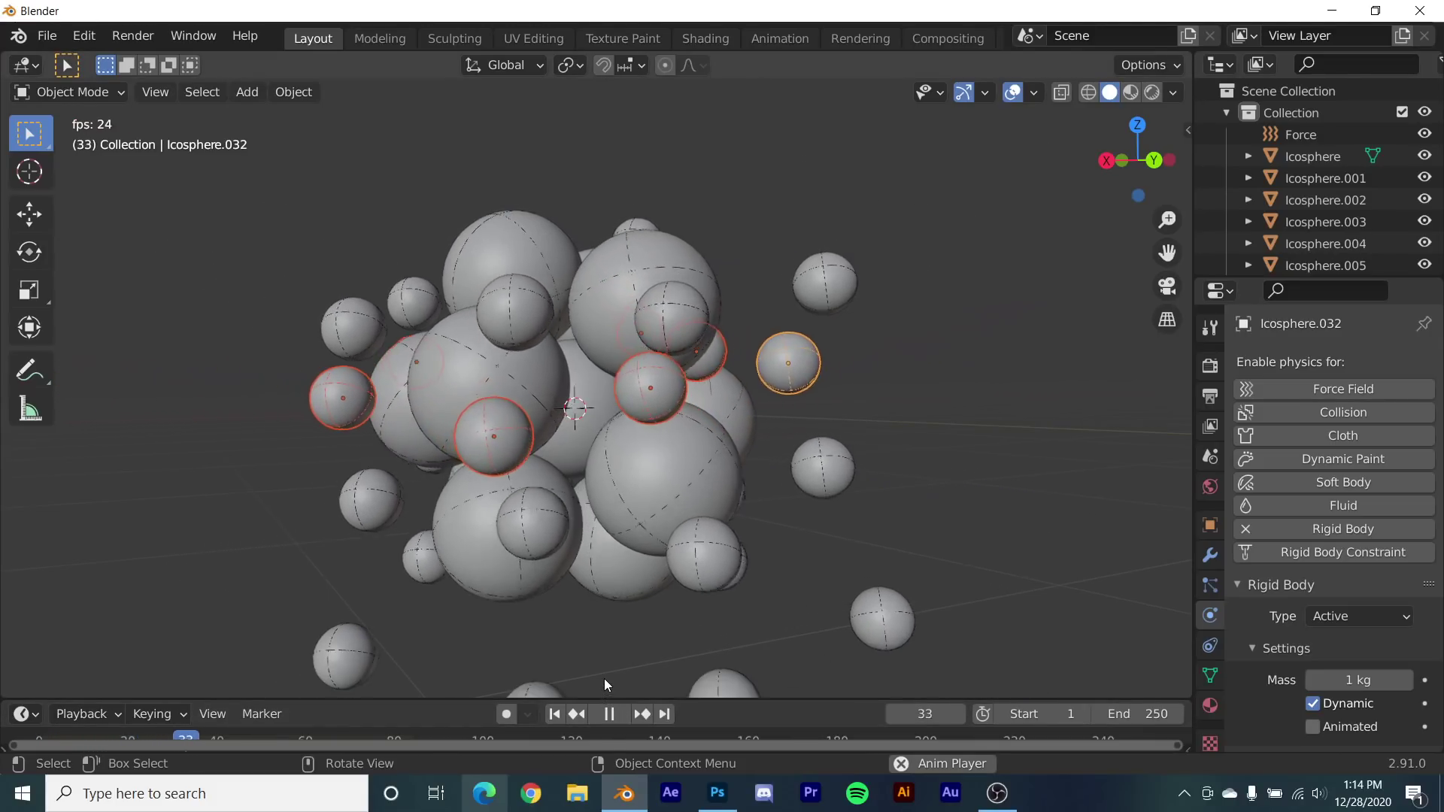
pyautogui.click(590, 712)
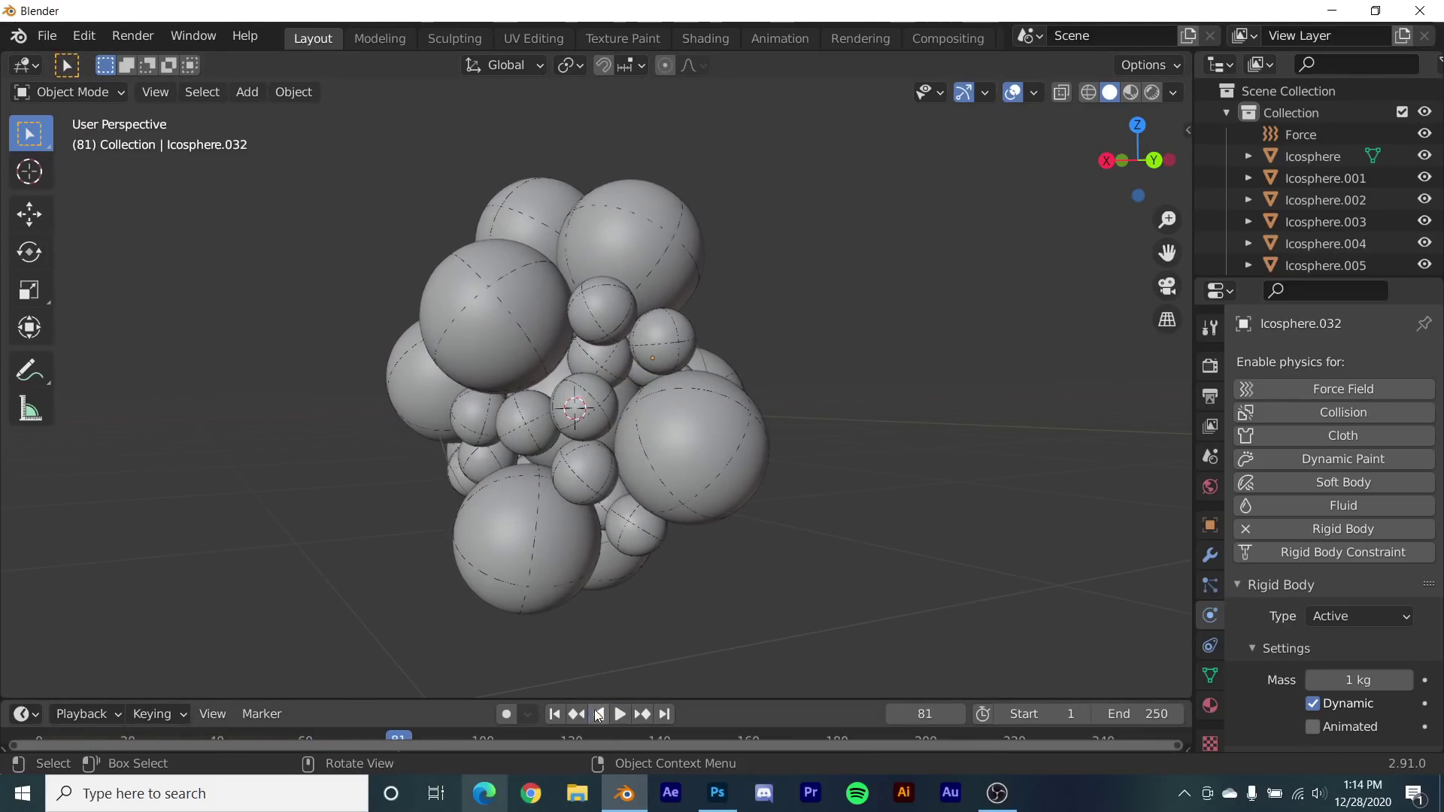
pyautogui.click(555, 714)
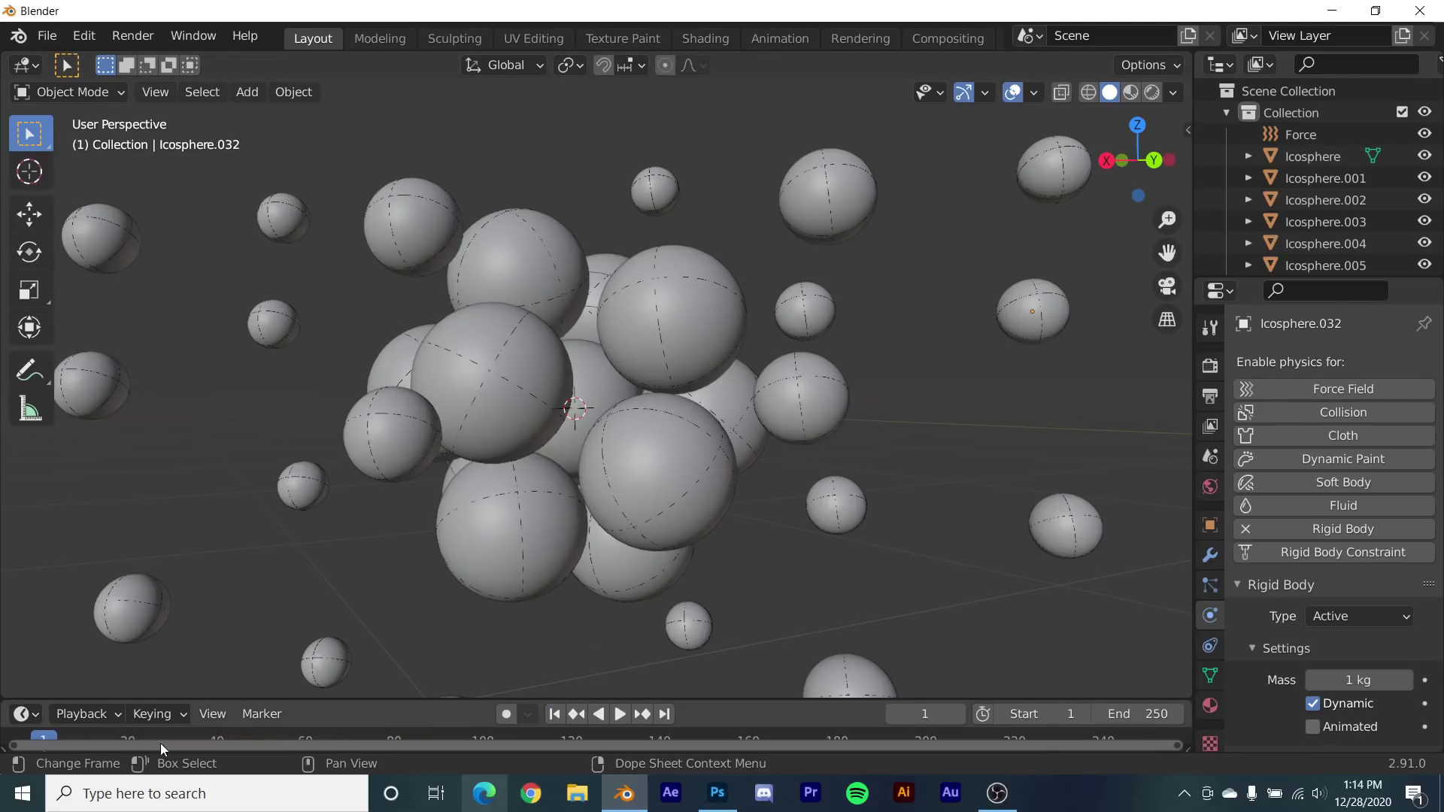
# - Run the simulation to frame 48 and apply the Visual Transform to all the objects
pyautogui.press('space')
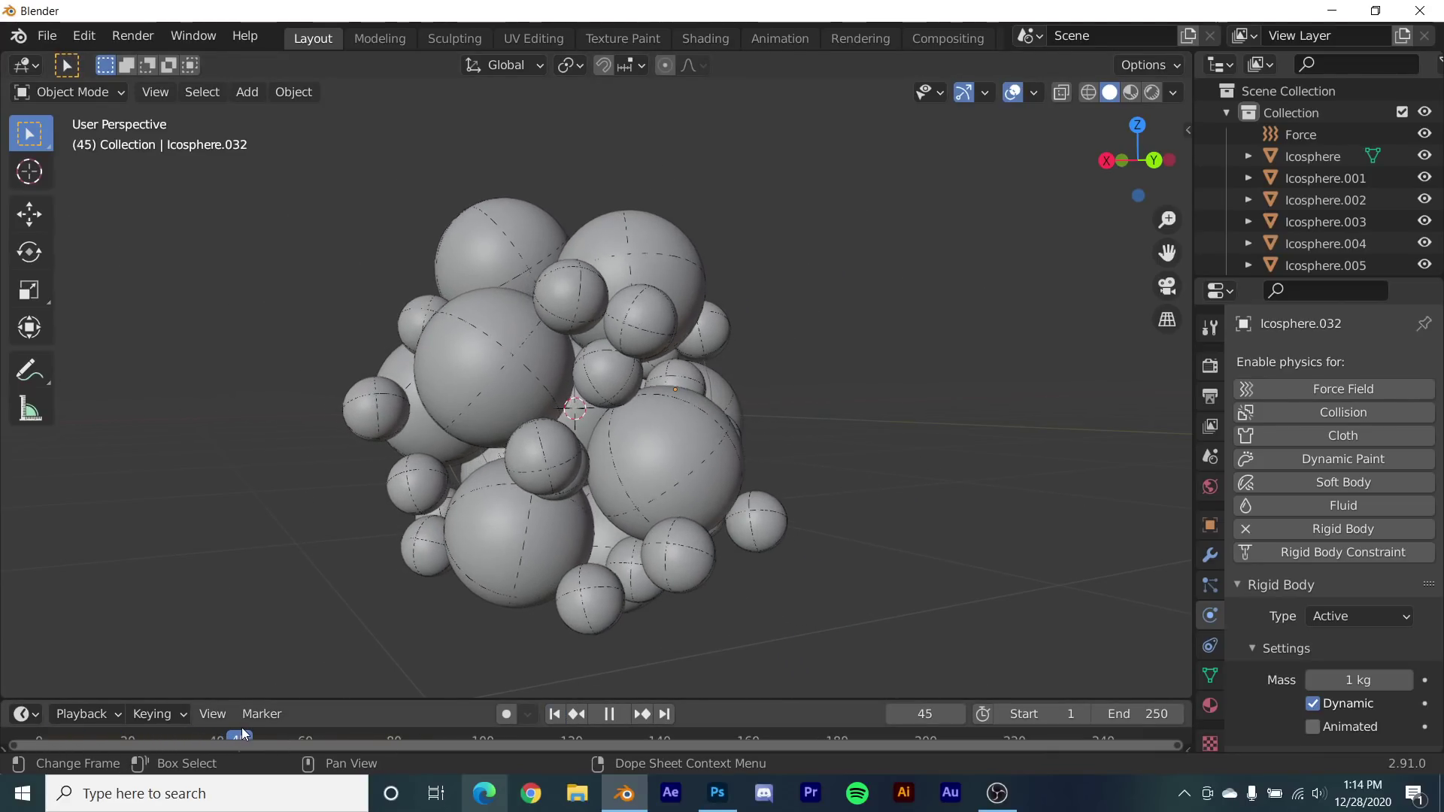
pyautogui.press('space')
pyautogui.scroll(-4, 600, 396)
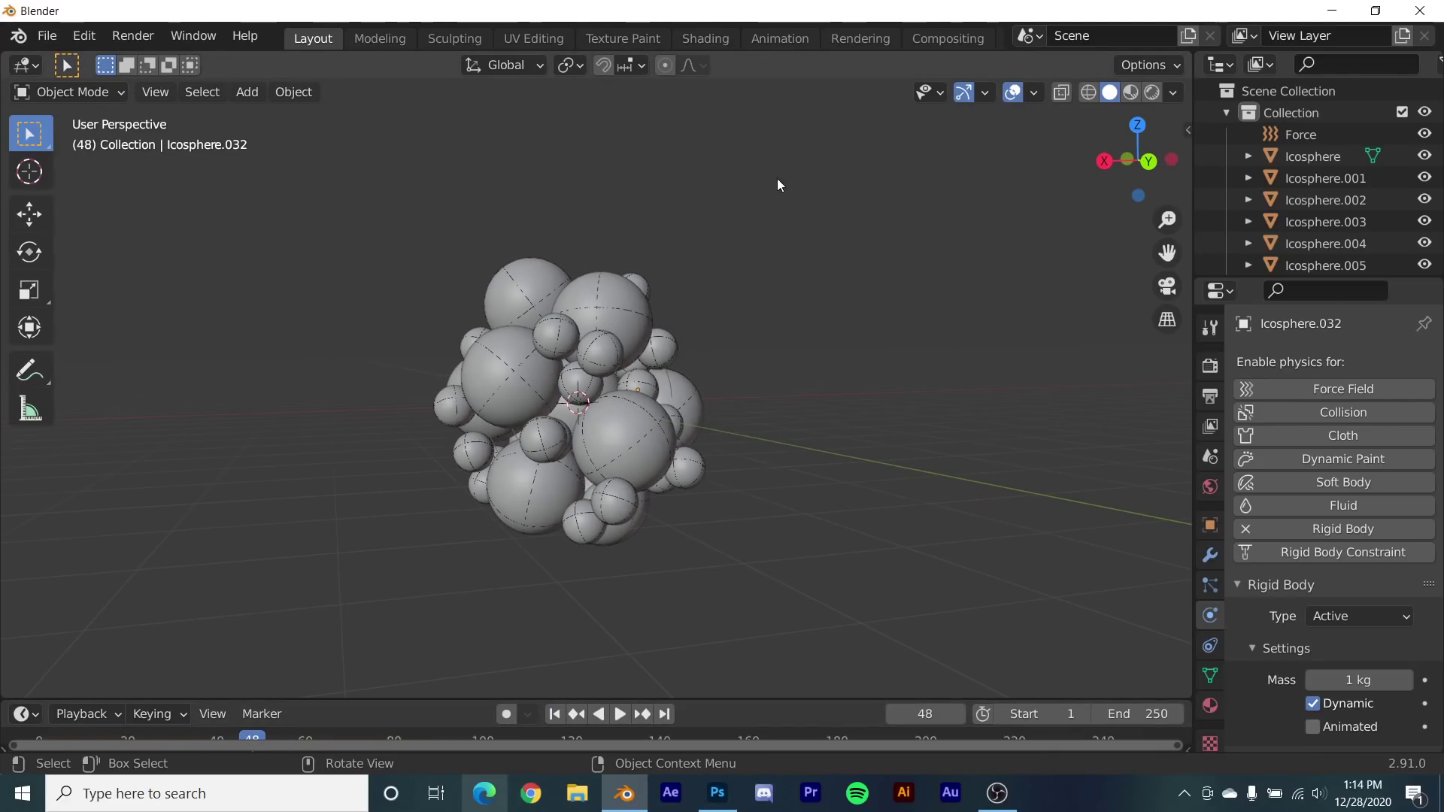
pyautogui.moveTo(777, 184); pyautogui.dragTo(418, 605)
pyautogui.moveTo(549, 444); pyautogui.dragTo(614, 494, button='middle')
pyautogui.press('F3')
pyautogui.click(720, 536)
pyautogui.click(742, 560)
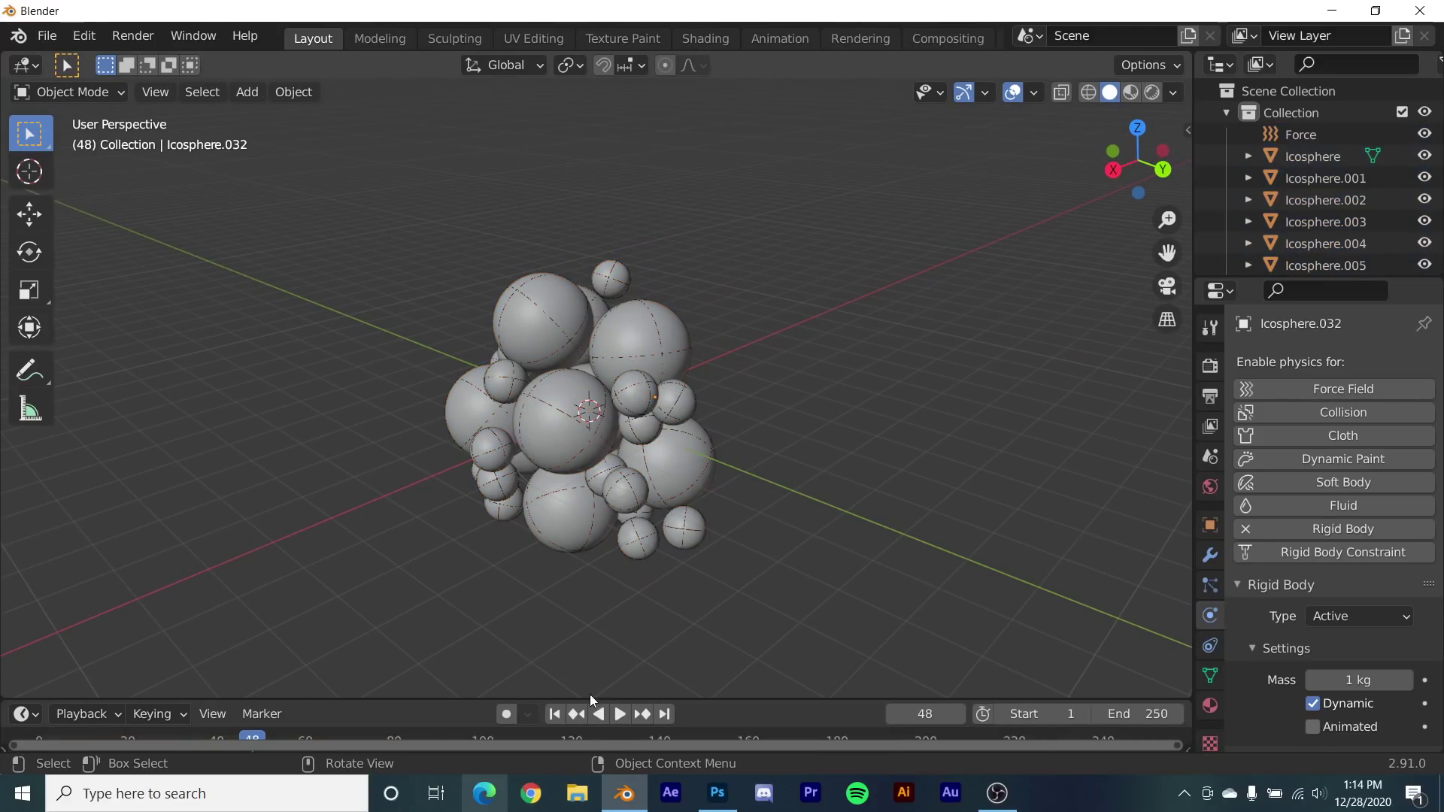
# - Play the simulation from the first frame to check the combined cluster of large and small spheres, and rewind it
pyautogui.click(554, 714)
pyautogui.moveTo(629, 519); pyautogui.dragTo(622, 617, button='middle')
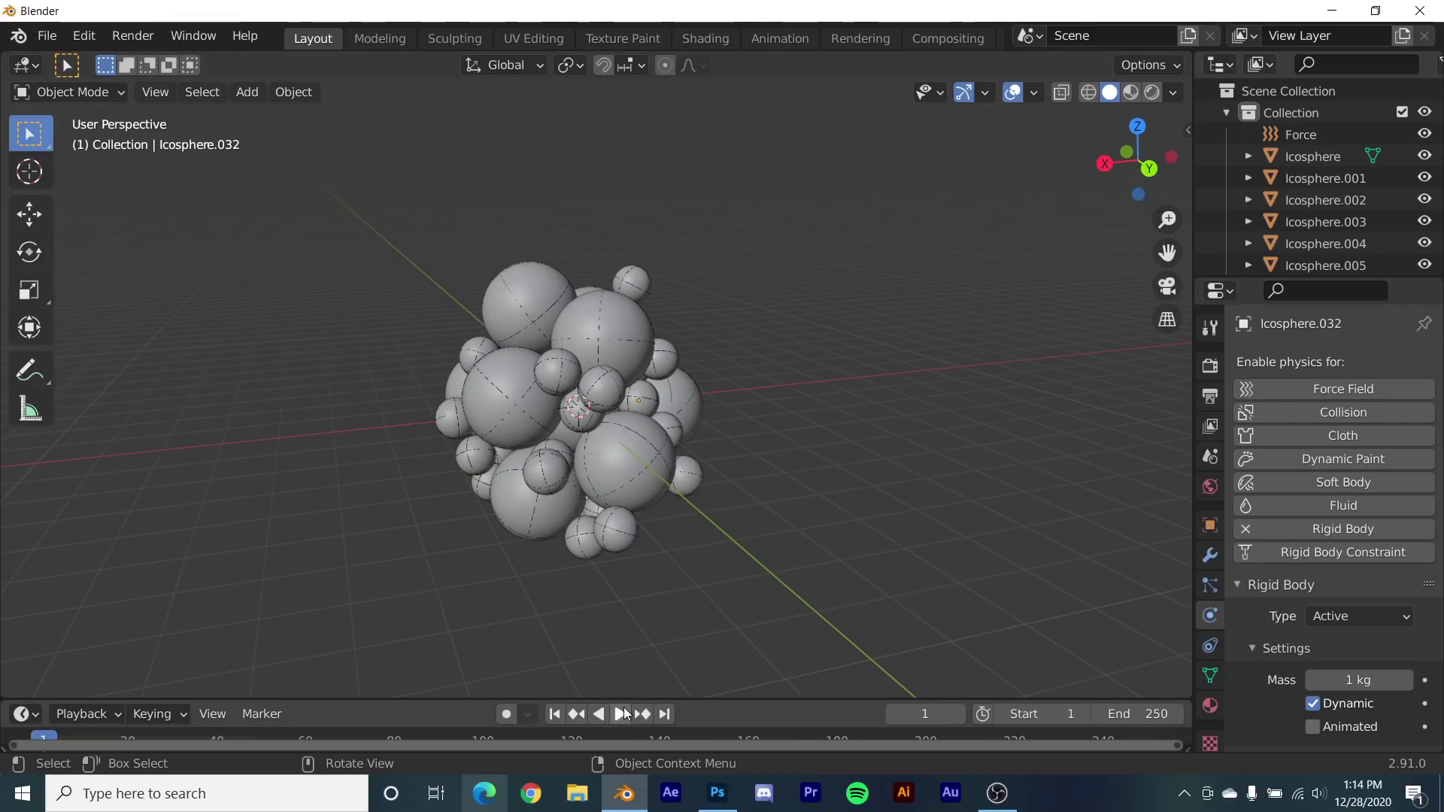
pyautogui.click(619, 714)
pyautogui.click(555, 713)
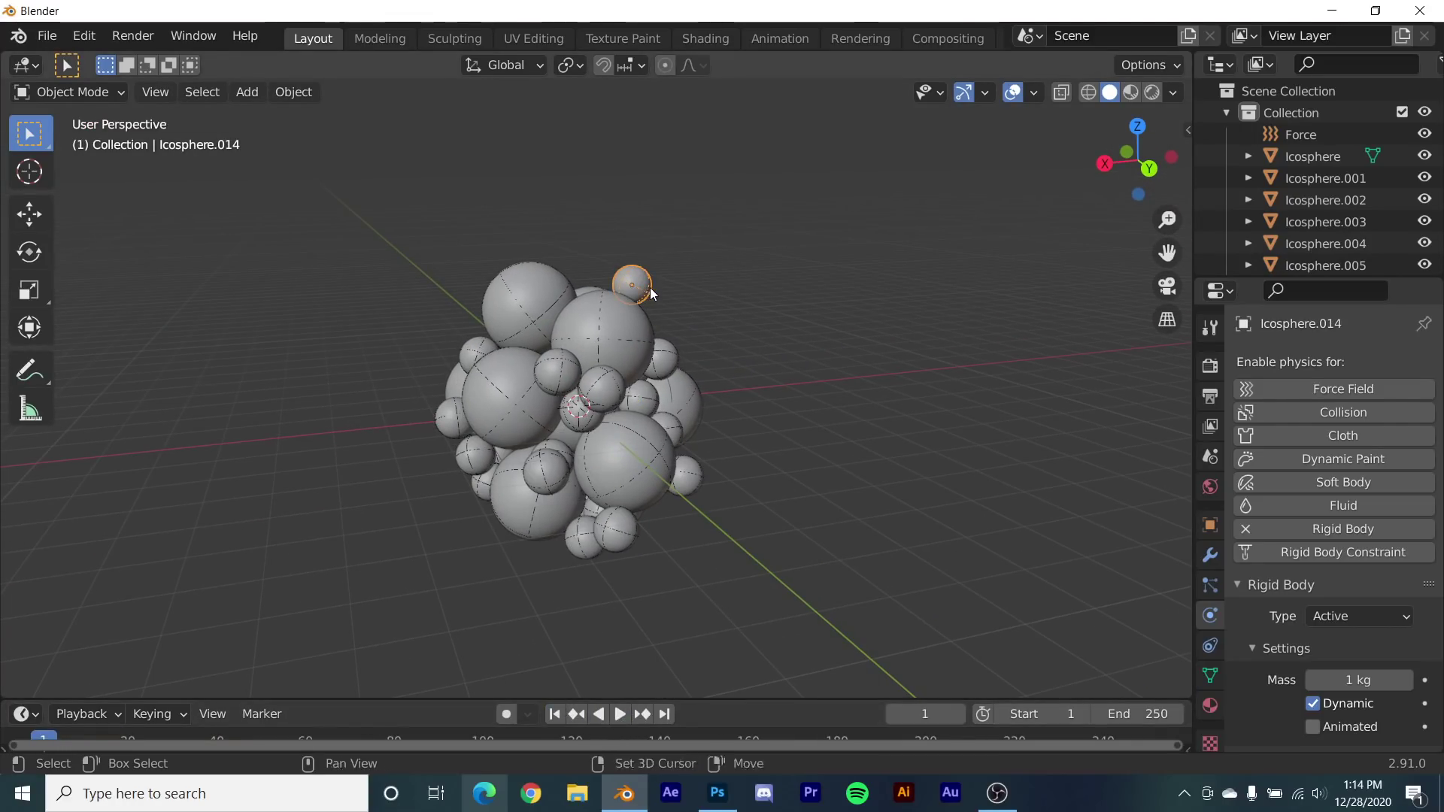
# - Duplicate the small sphere at the top of the cluster, place the copy well away from it, and scale it down
pyautogui.hotkey('shift', 'd')
pyautogui.click(923, 263)
pyautogui.moveTo(923, 262); pyautogui.dragTo(1006, 300, button='middle')
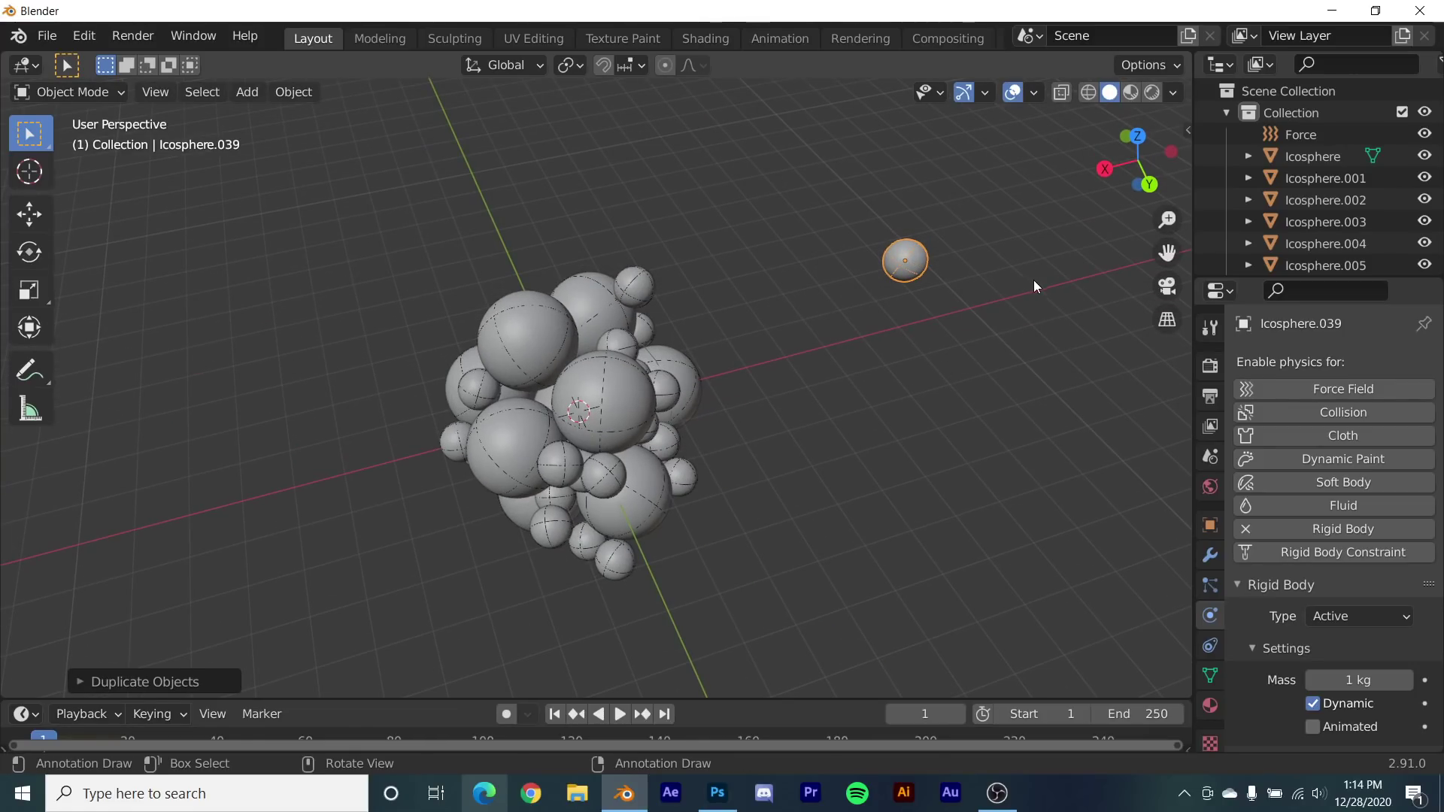
pyautogui.press('s')
pyautogui.click(962, 270)
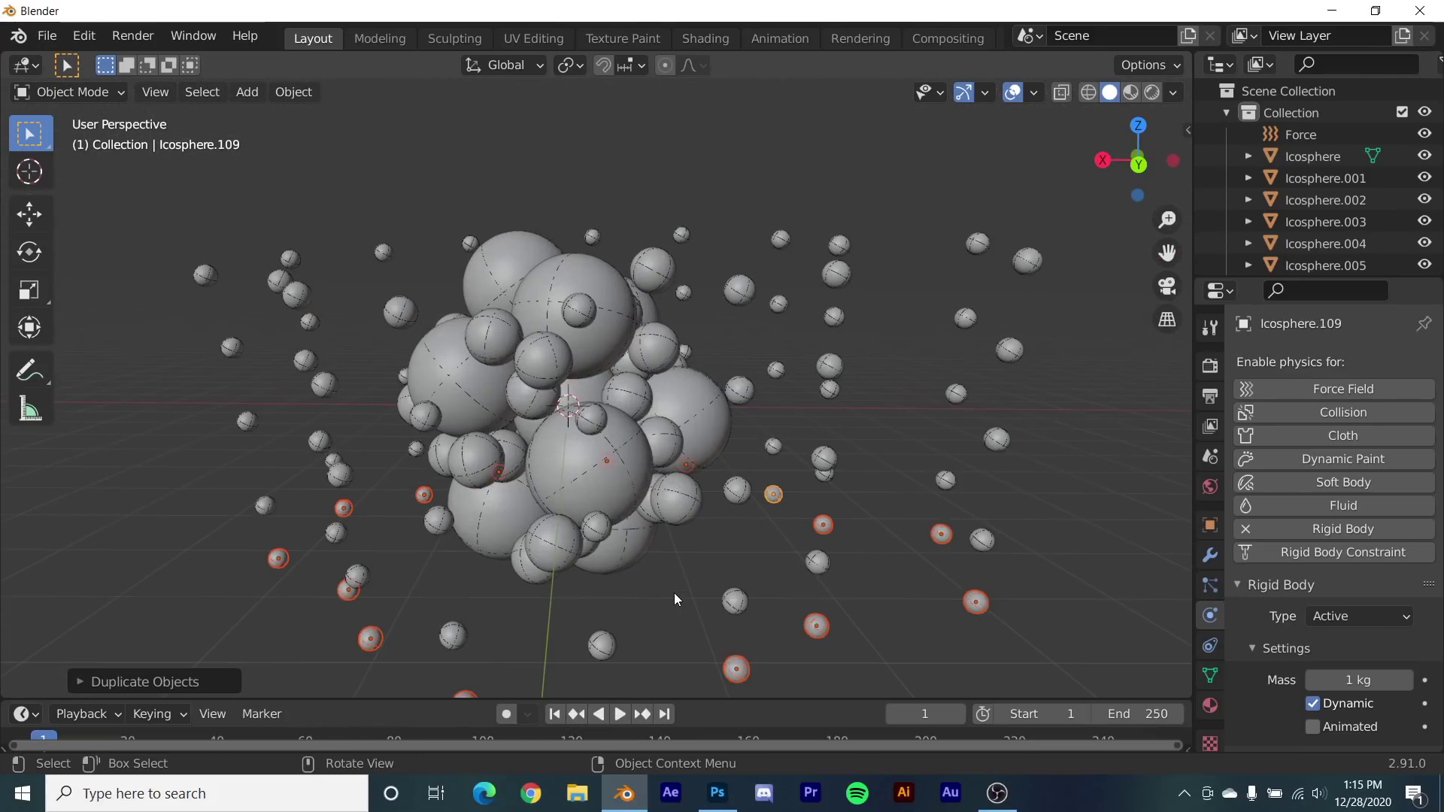
# - Select the force field object and set its strength to -500
pyautogui.moveTo(626, 328); pyautogui.dragTo(624, 362, button='middle')
pyautogui.click(1300, 135)
pyautogui.doubleClick(1354, 573)
pyautogui.write('-800.0')
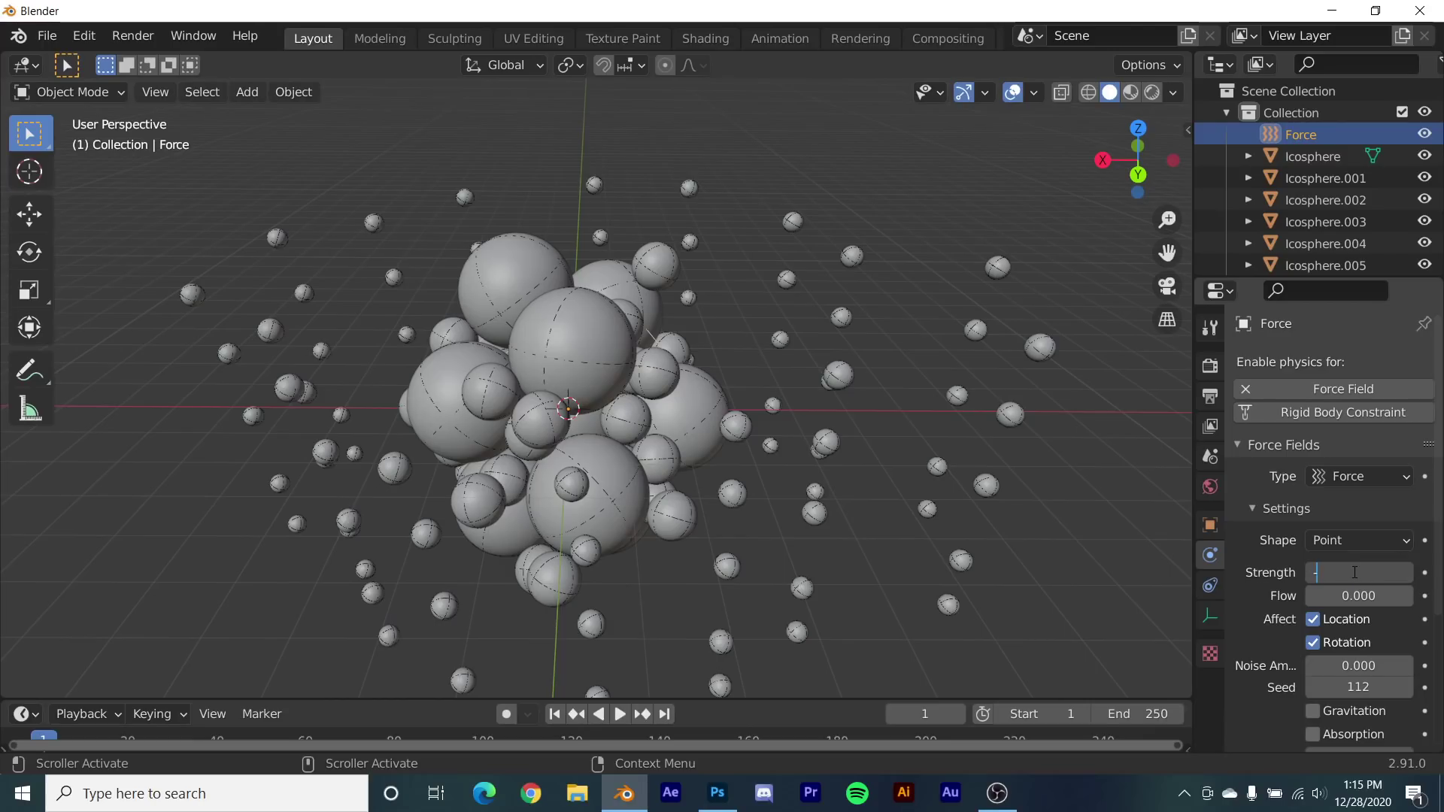
pyautogui.moveTo(1041, 435); pyautogui.dragTo(1040, 474, button='middle')
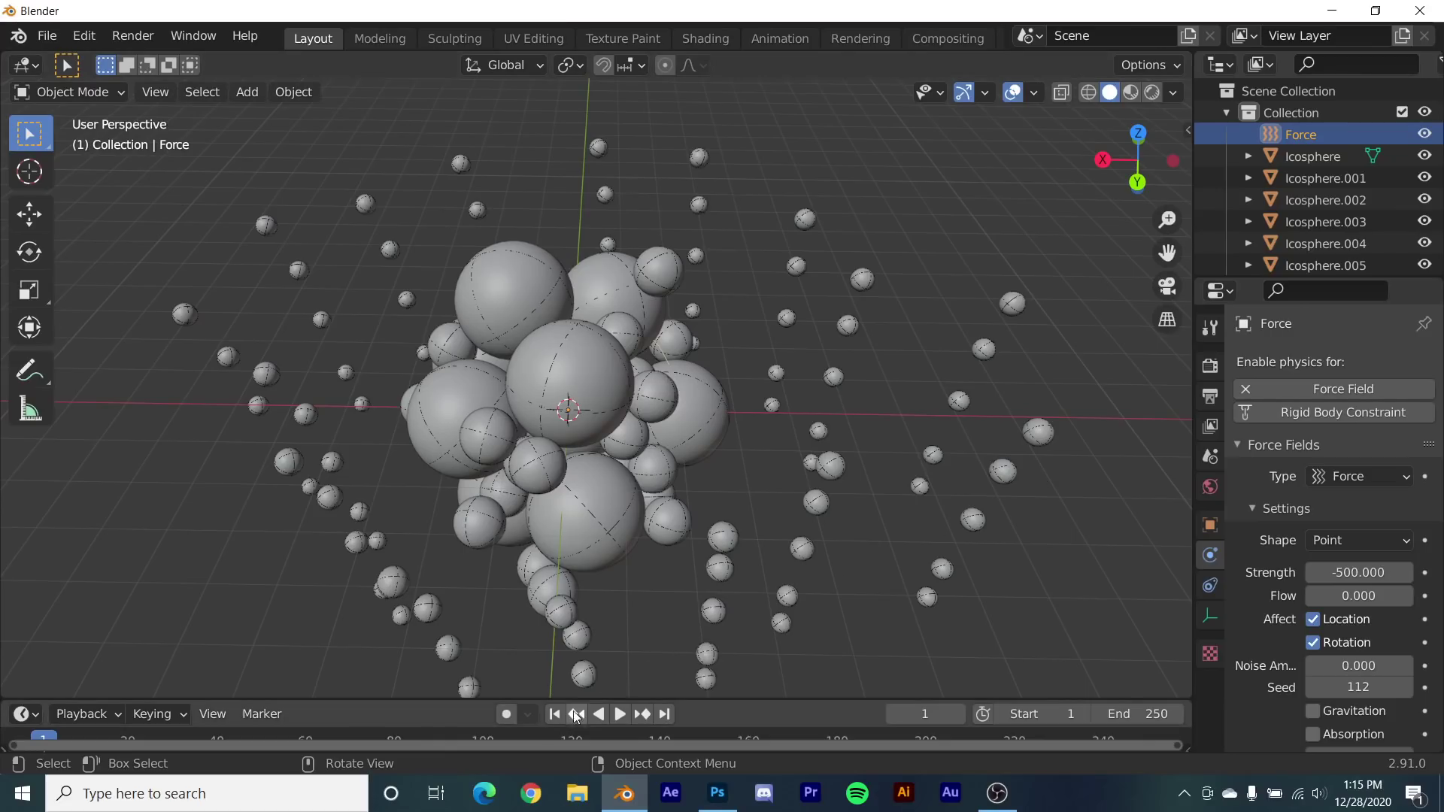
pyautogui.moveTo(656, 451); pyautogui.dragTo(657, 407, button='middle')
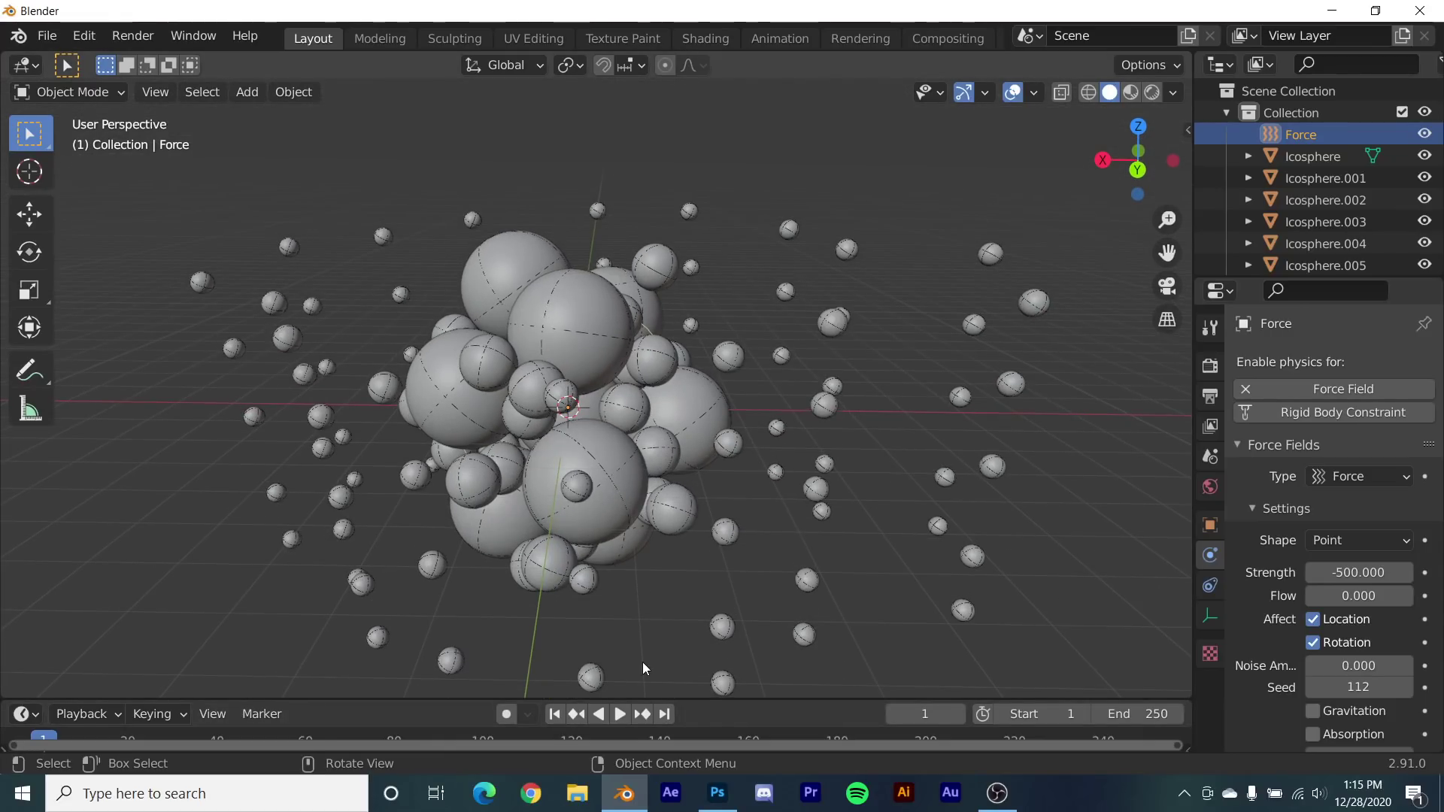
# - Run the simulation from the first frame to frame 62 so the tiny spheres gather on the cluster
pyautogui.click(605, 715)
pyautogui.click(618, 714)
pyautogui.click(556, 715)
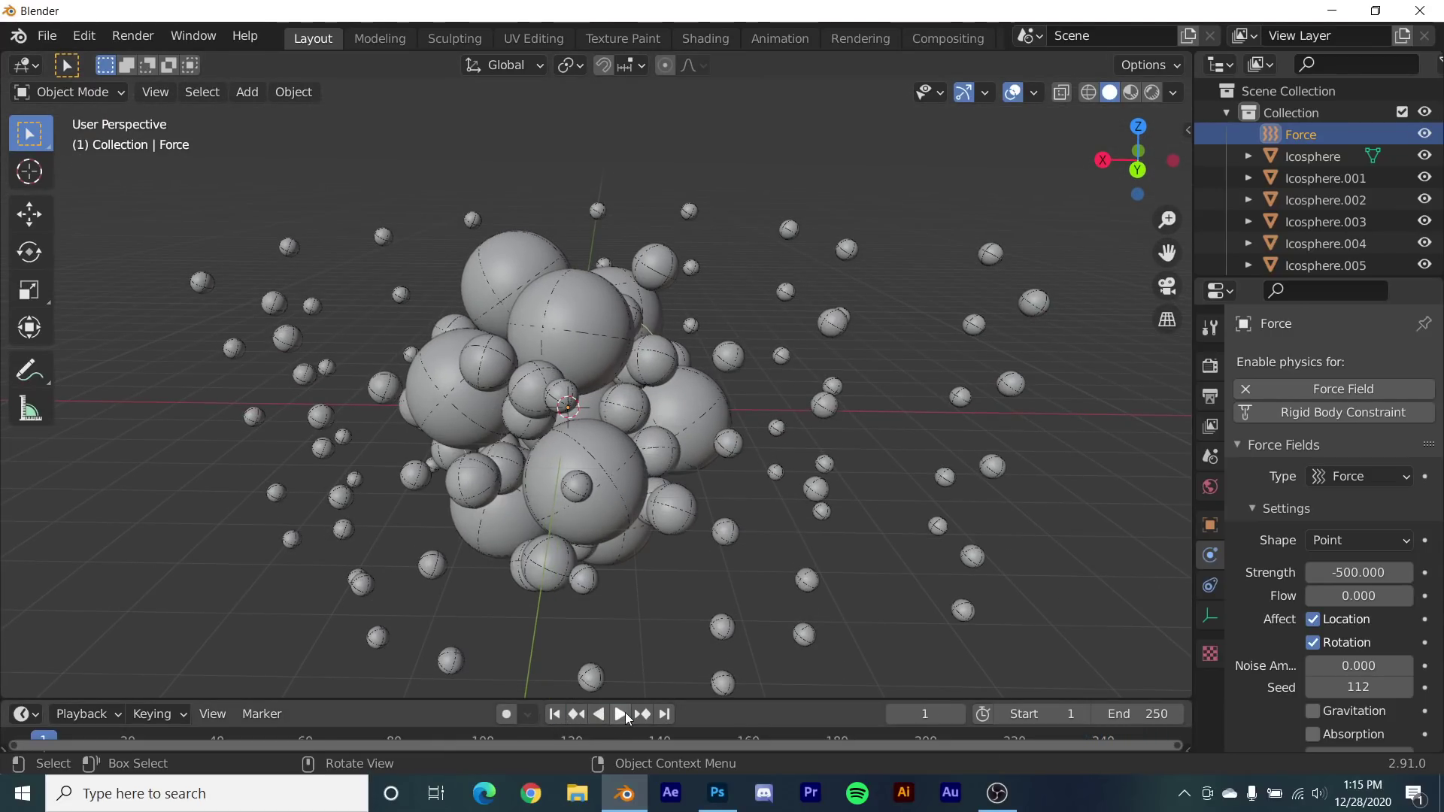
pyautogui.click(622, 713)
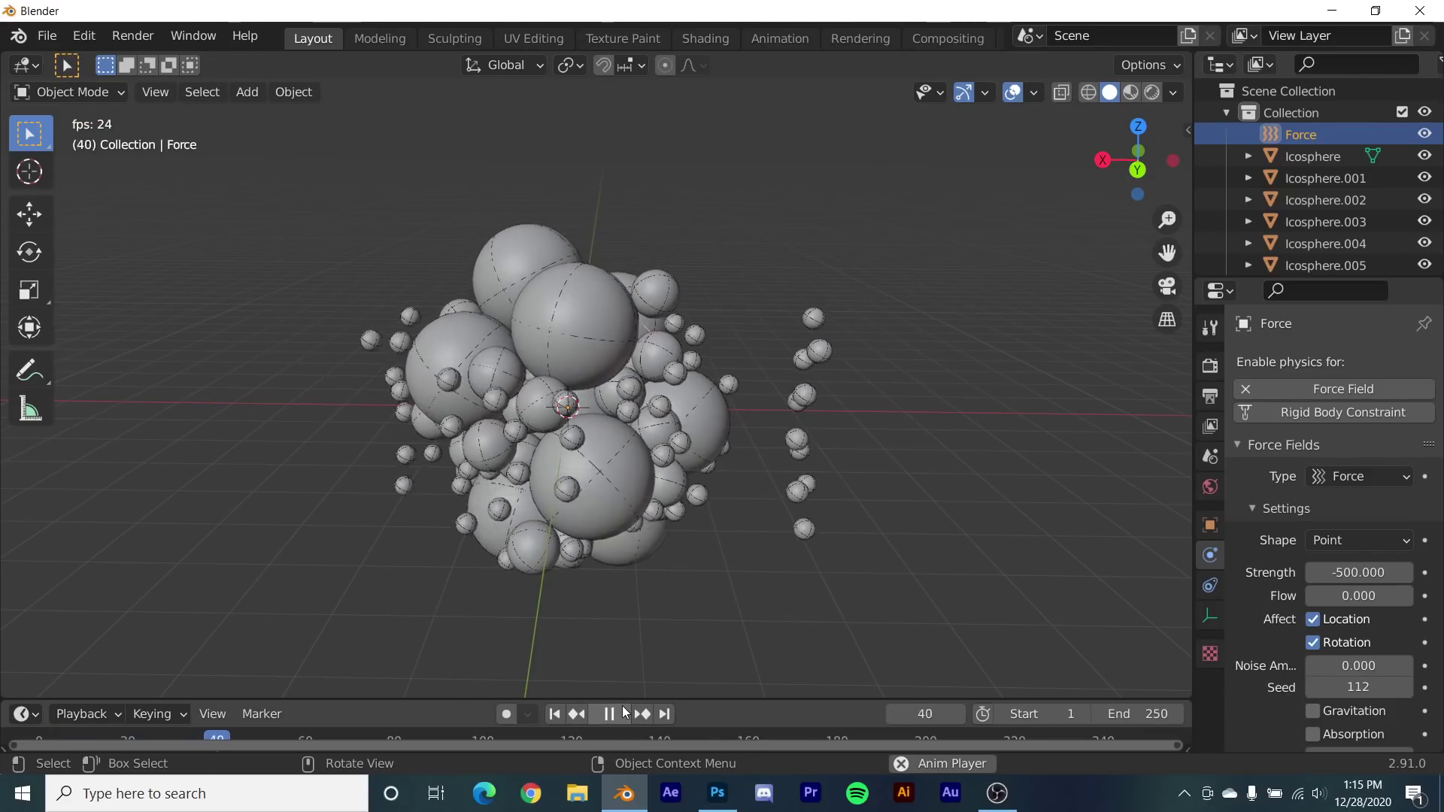
pyautogui.click(621, 711)
pyautogui.moveTo(657, 512); pyautogui.dragTo(840, 552, button='middle')
pyautogui.click(623, 716)
pyautogui.click(621, 713)
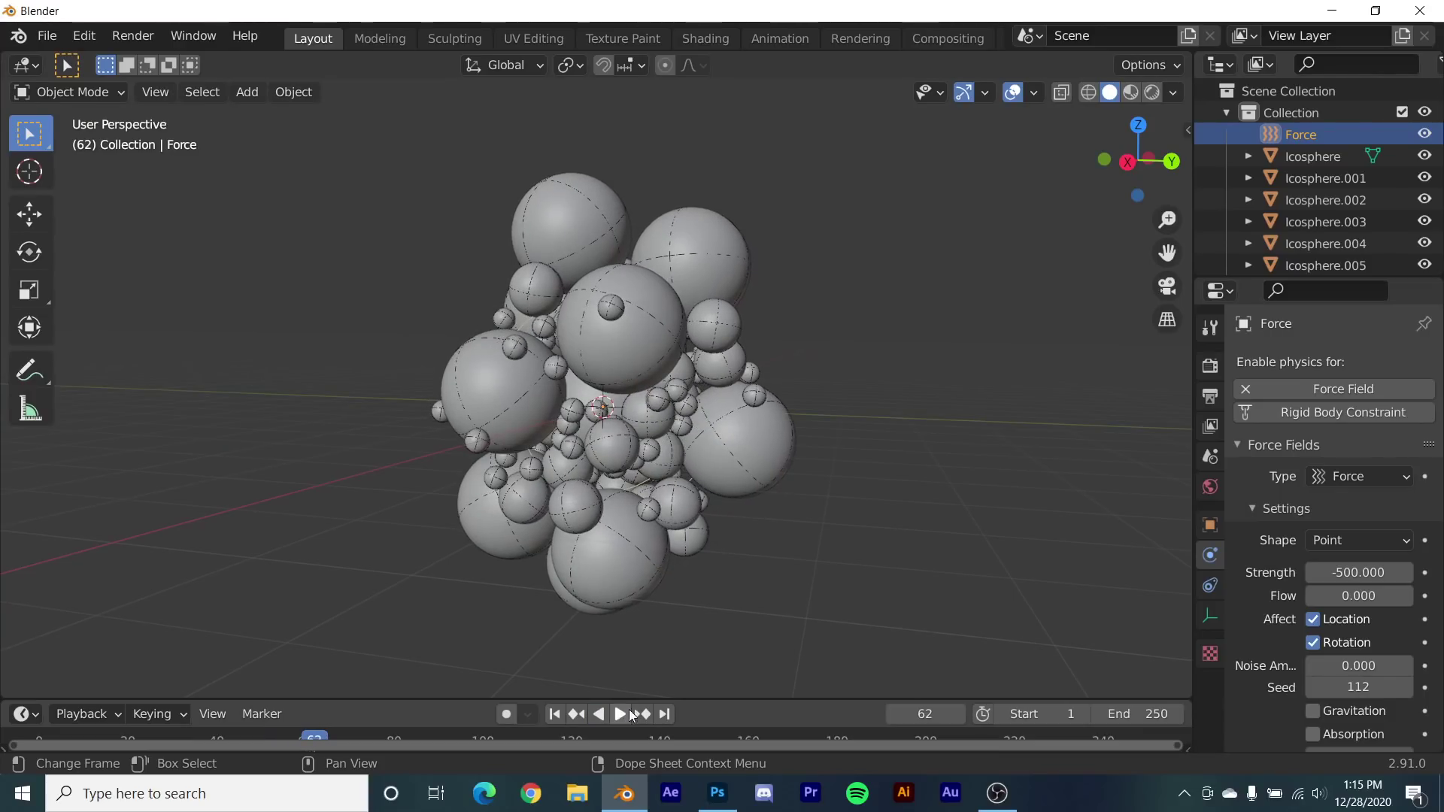
# - Select all the objects, apply the Visual Transform to them at frame 62, and clear the selection
pyautogui.click(806, 506)
pyautogui.moveTo(761, 512); pyautogui.dragTo(869, 188, button='middle')
pyautogui.moveTo(866, 170); pyautogui.dragTo(390, 602)
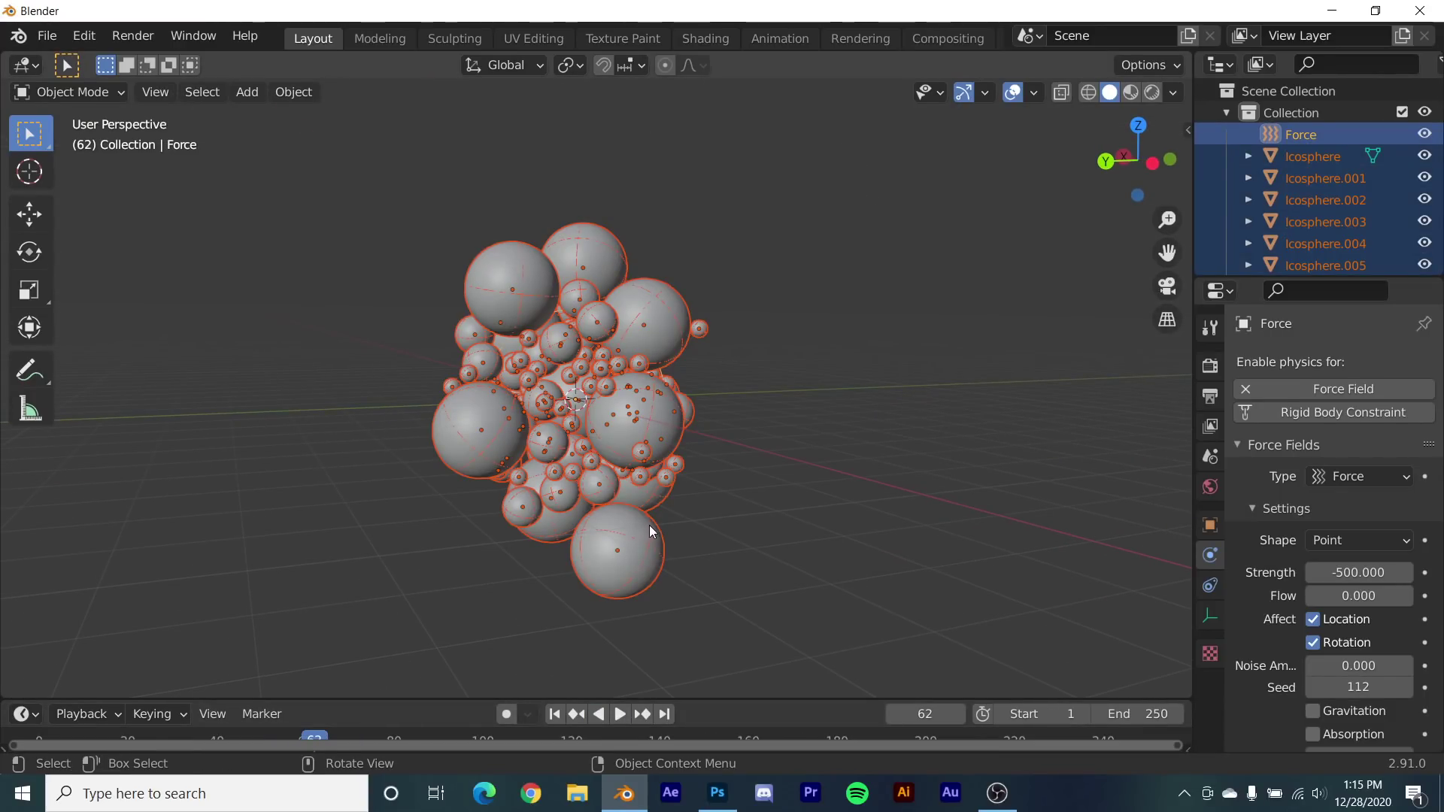
pyautogui.press('F3')
pyautogui.click(725, 552)
pyautogui.click(772, 444)
pyautogui.moveTo(772, 443); pyautogui.dragTo(707, 556, button='middle')
# - Play the simulation from the first frame to frame 27 to check the combined cluster from several sides, and rewind it
pyautogui.moveTo(618, 630); pyautogui.dragTo(688, 599, button='middle')
pyautogui.scroll(2, 688, 599)
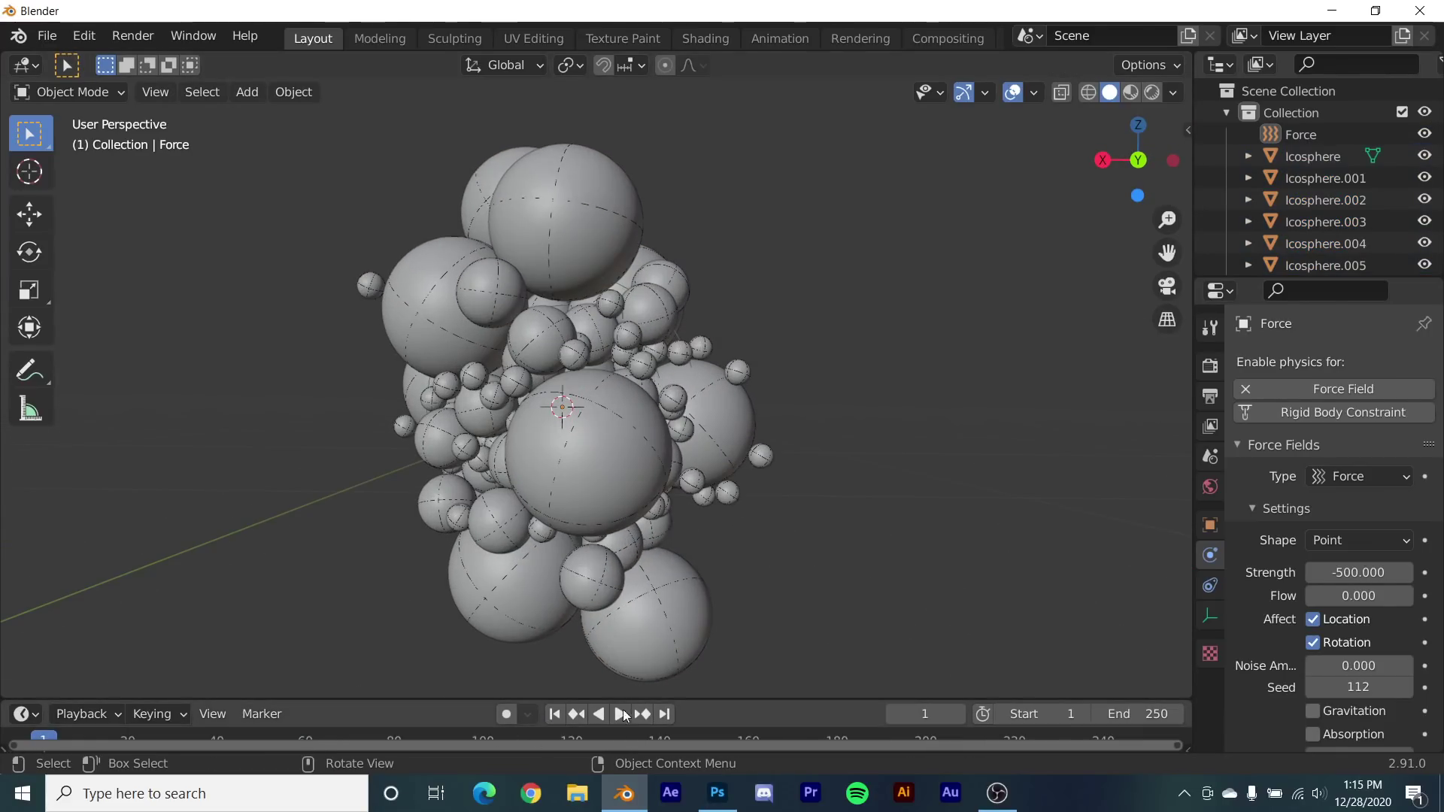
pyautogui.click(619, 715)
pyautogui.click(620, 714)
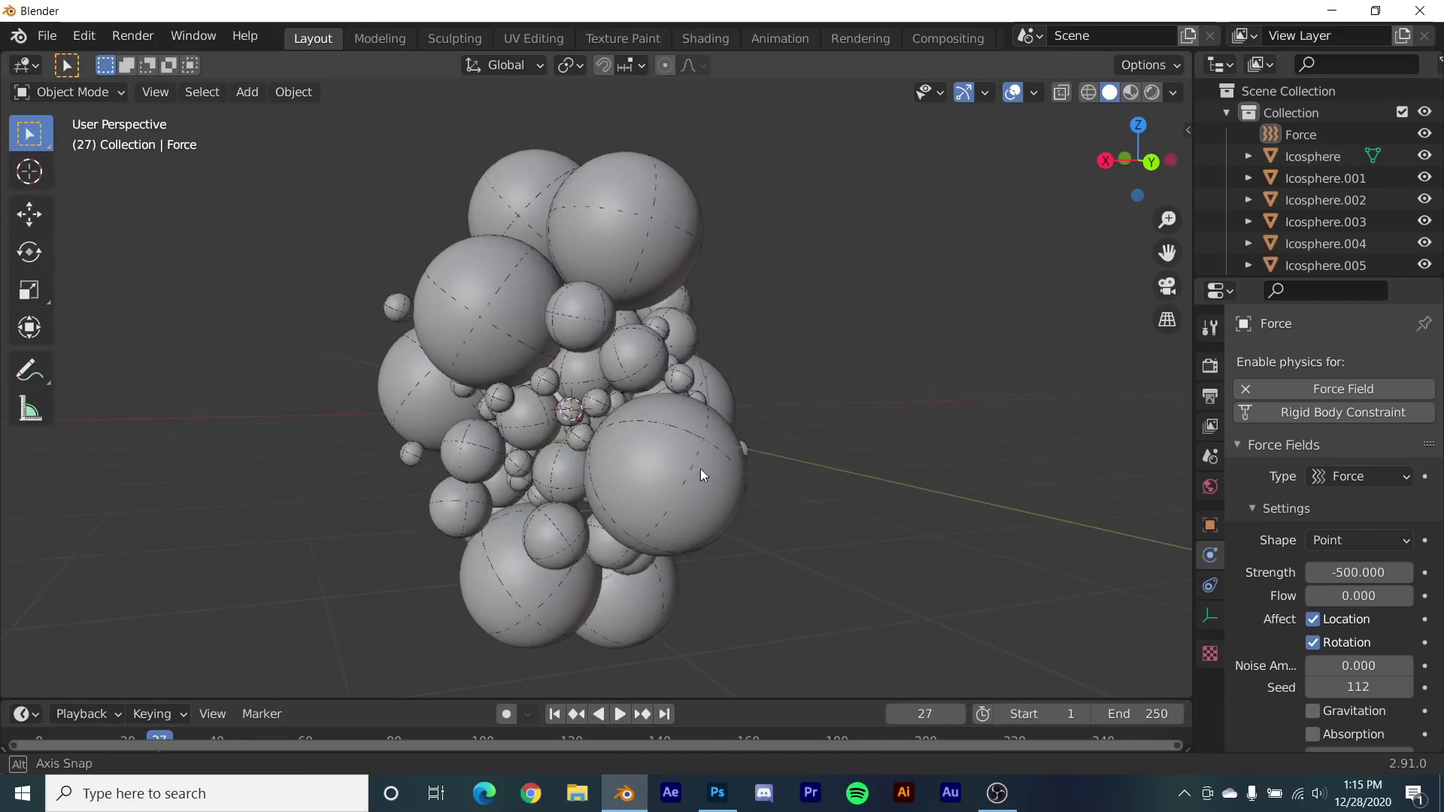
pyautogui.moveTo(706, 468); pyautogui.dragTo(554, 471, button='middle')
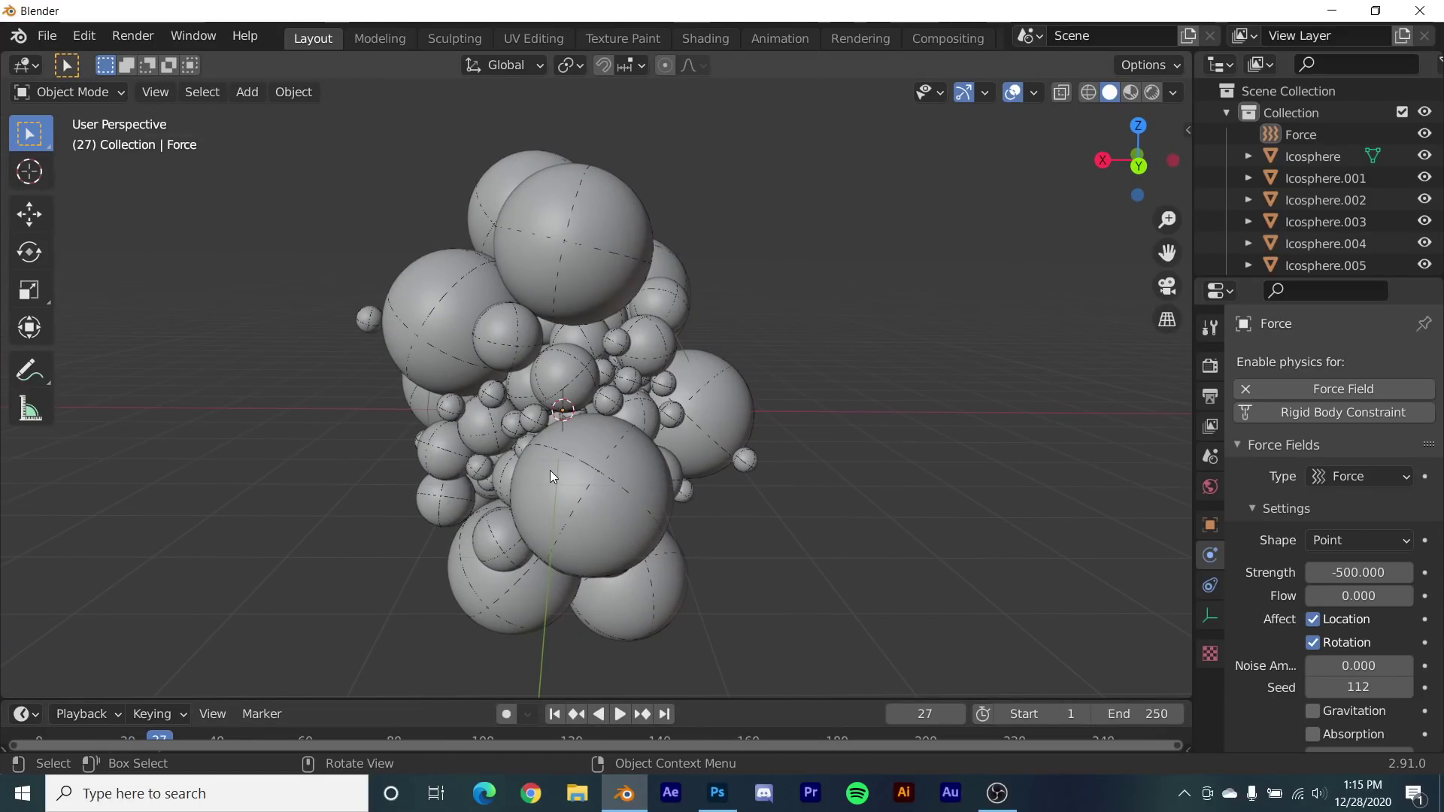
pyautogui.click(556, 713)
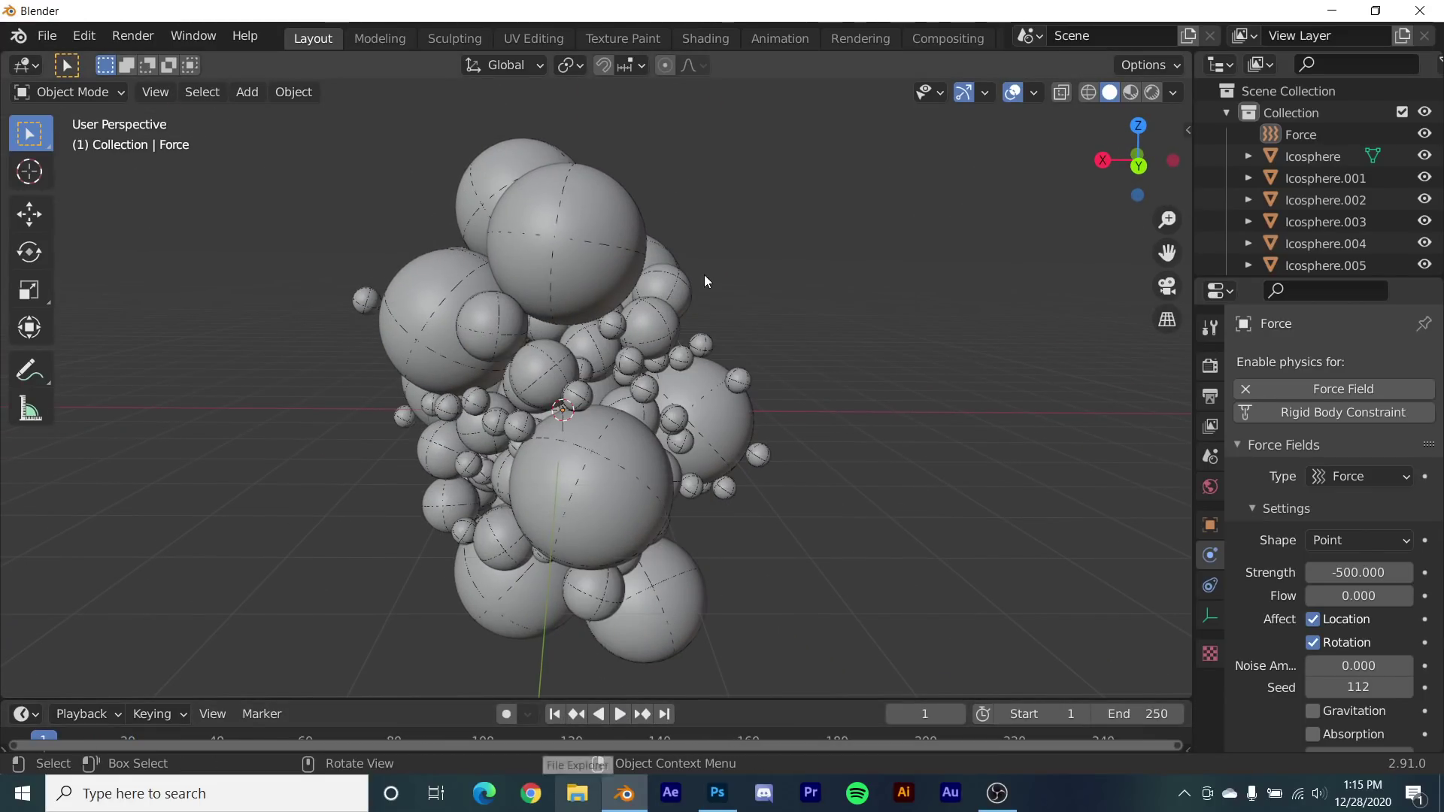
# - Add a Vortex force field at the centre of the cluster and set its strength to 20
pyautogui.press('shift')
pyautogui.hotkey('shift', 'a')
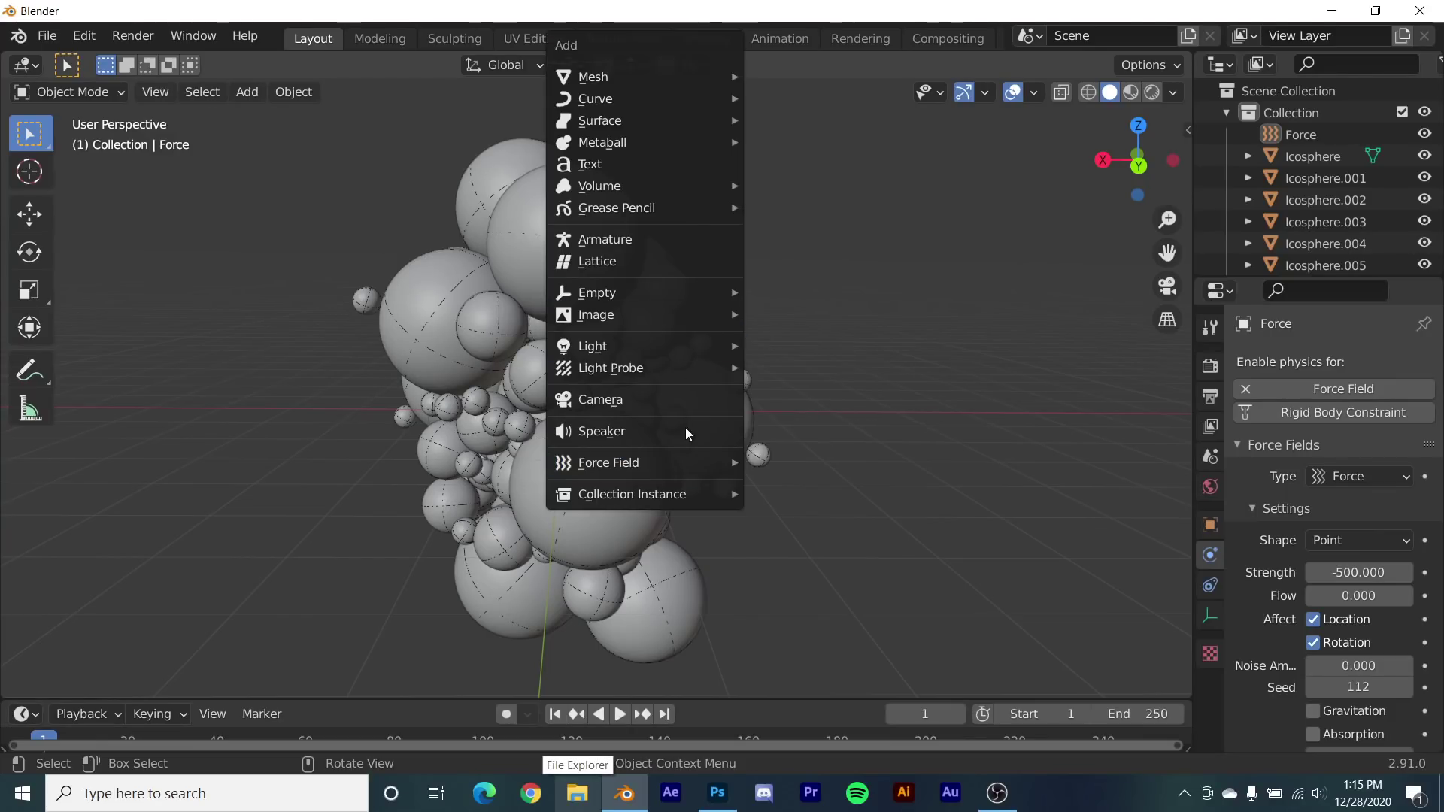
pyautogui.moveTo(680, 460)
pyautogui.click(836, 226)
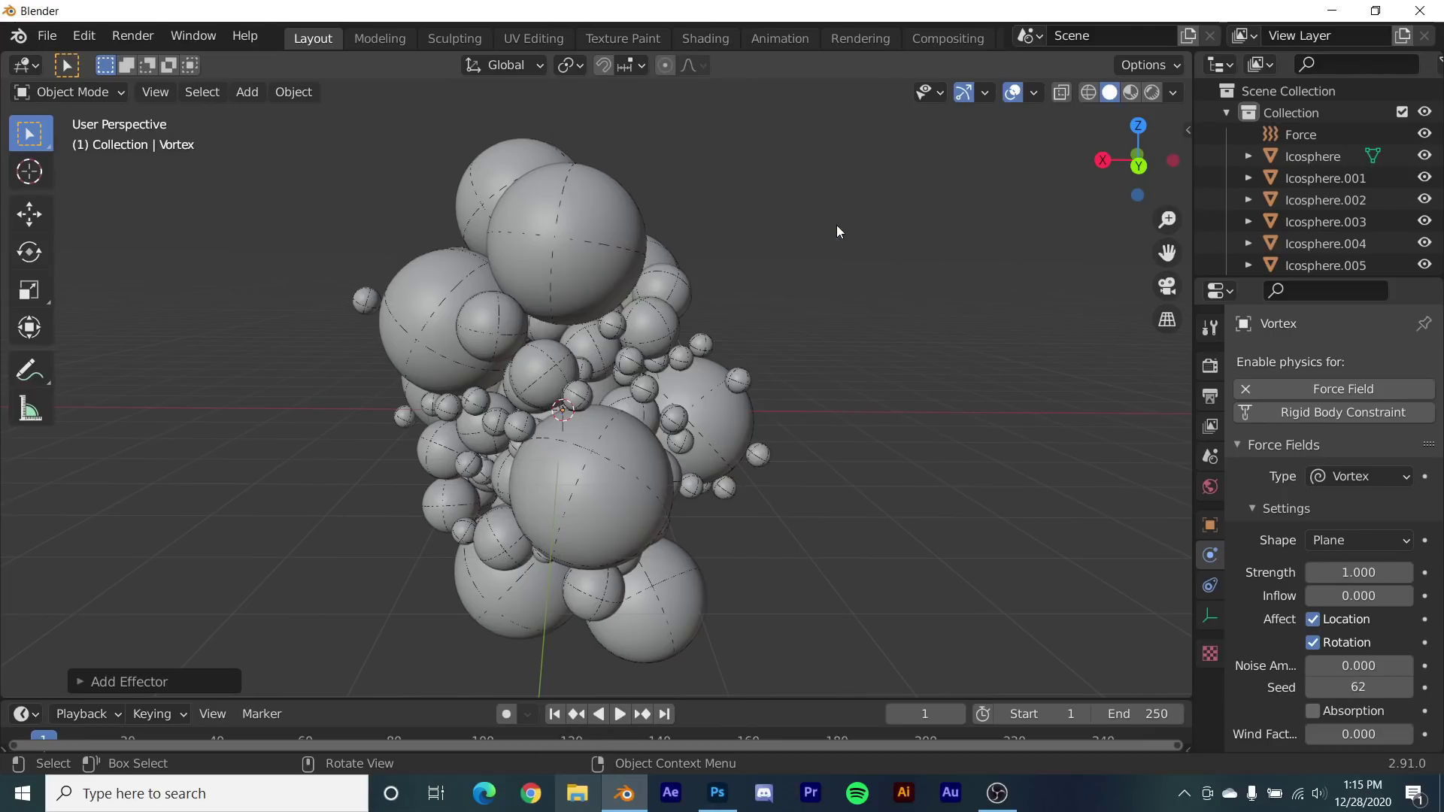
pyautogui.click(1361, 572)
pyautogui.write('20')
pyautogui.press('Return')
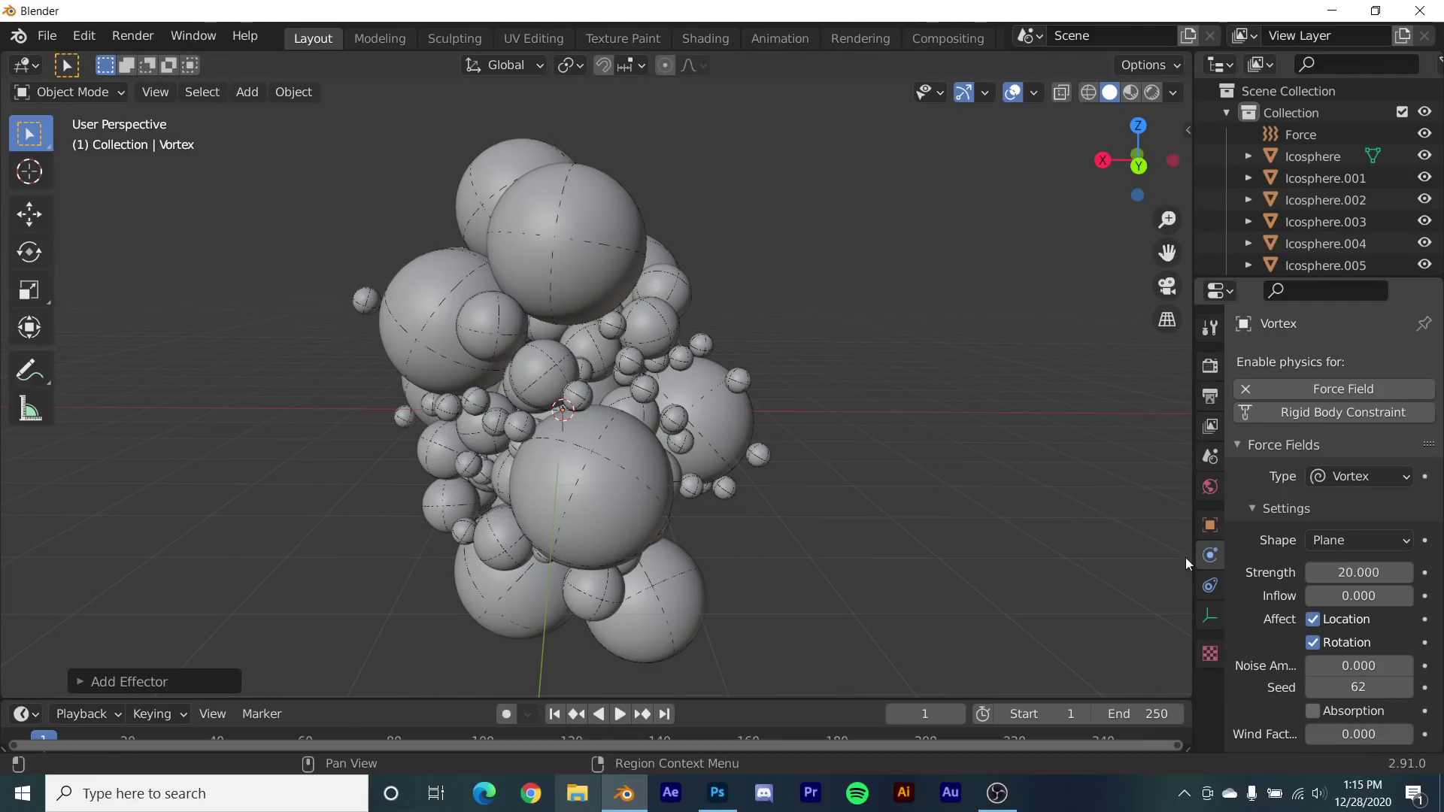
# - Test the vortex with a short playback, and set its strength to 100 and its shape to Point
pyautogui.click(625, 715)
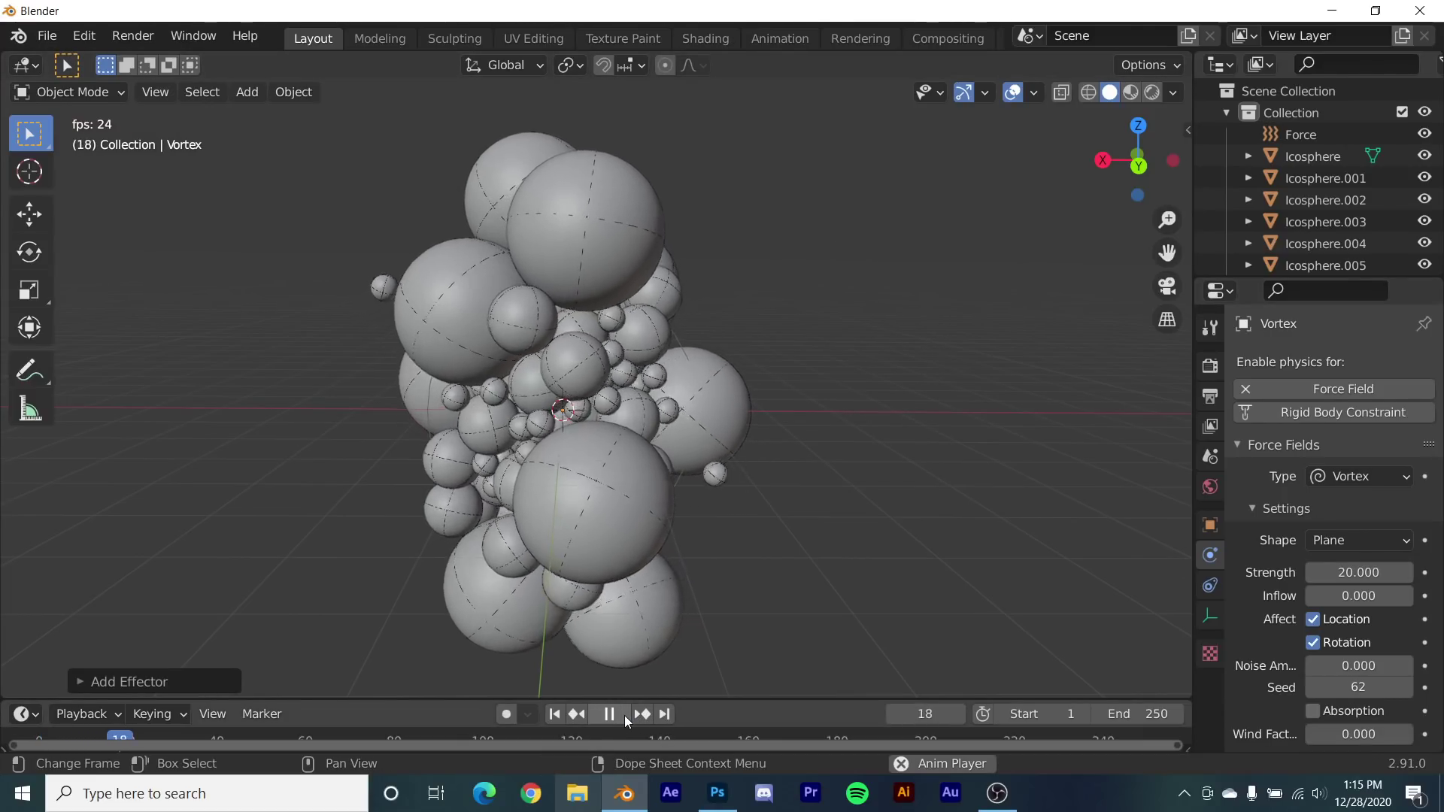
pyautogui.press('Escape')
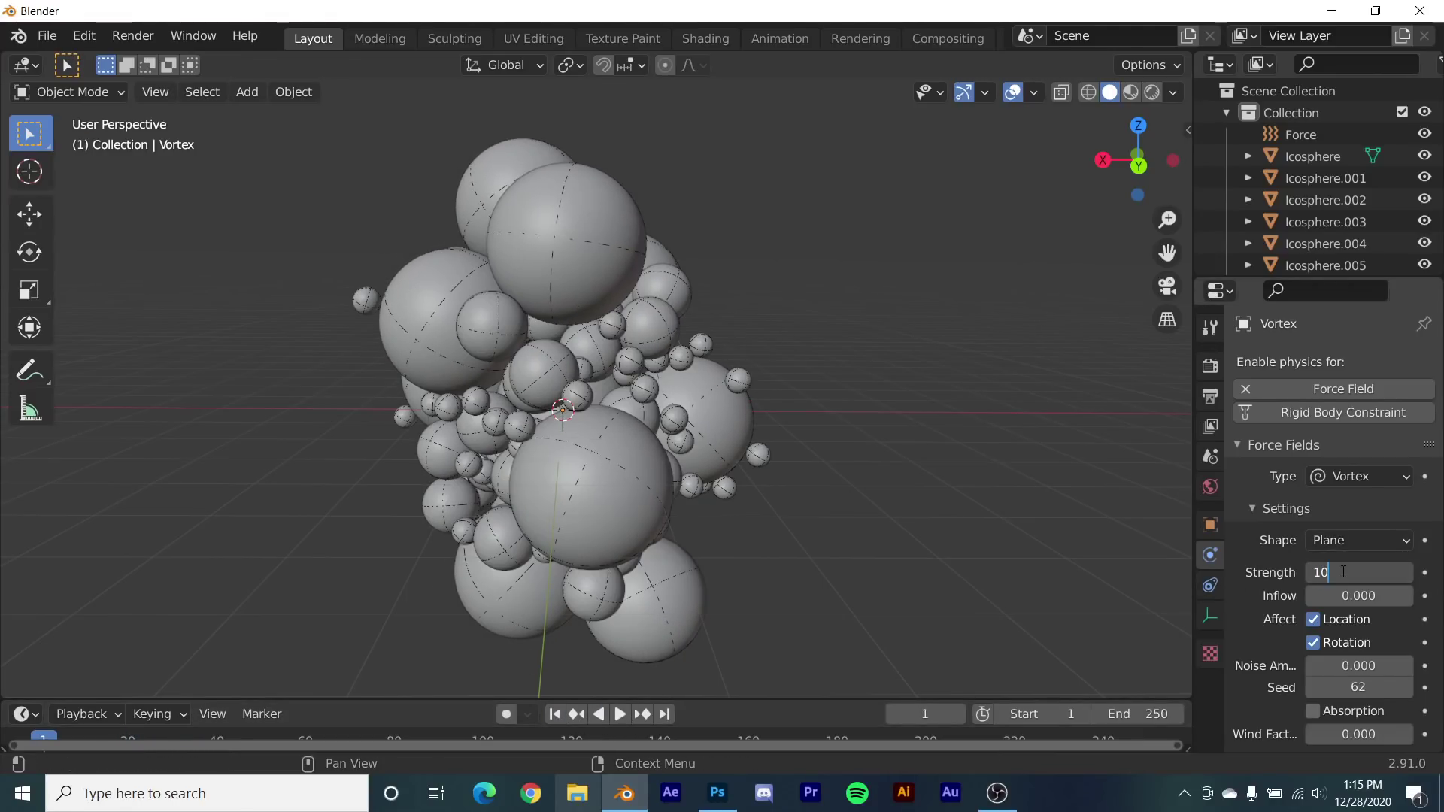
pyautogui.press('Return')
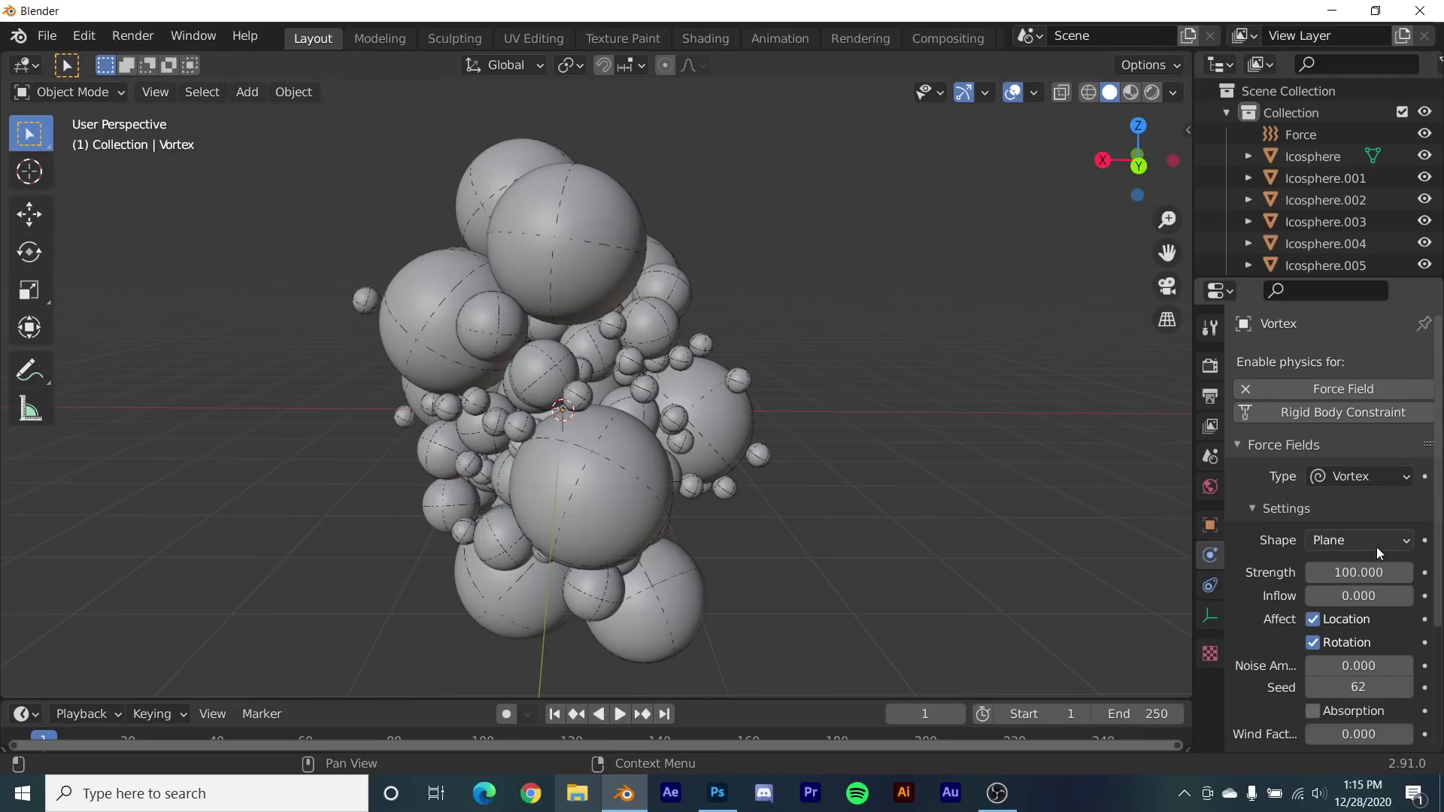
pyautogui.click(1374, 543)
pyautogui.click(1355, 566)
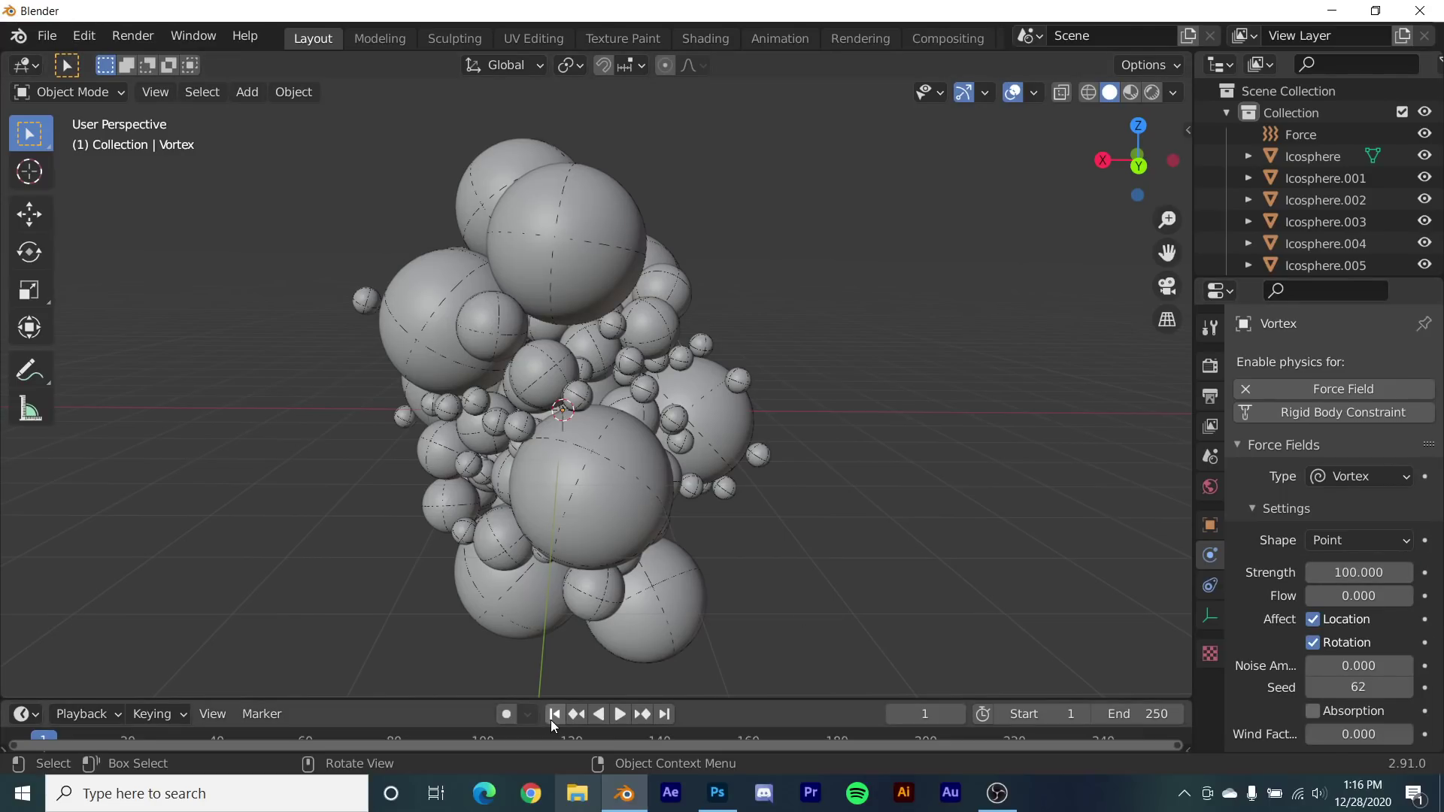
# - Play the simulation to frame 224 to examine the vortex's effect on the spheres from above and the side, and rewind it
pyautogui.click(621, 713)
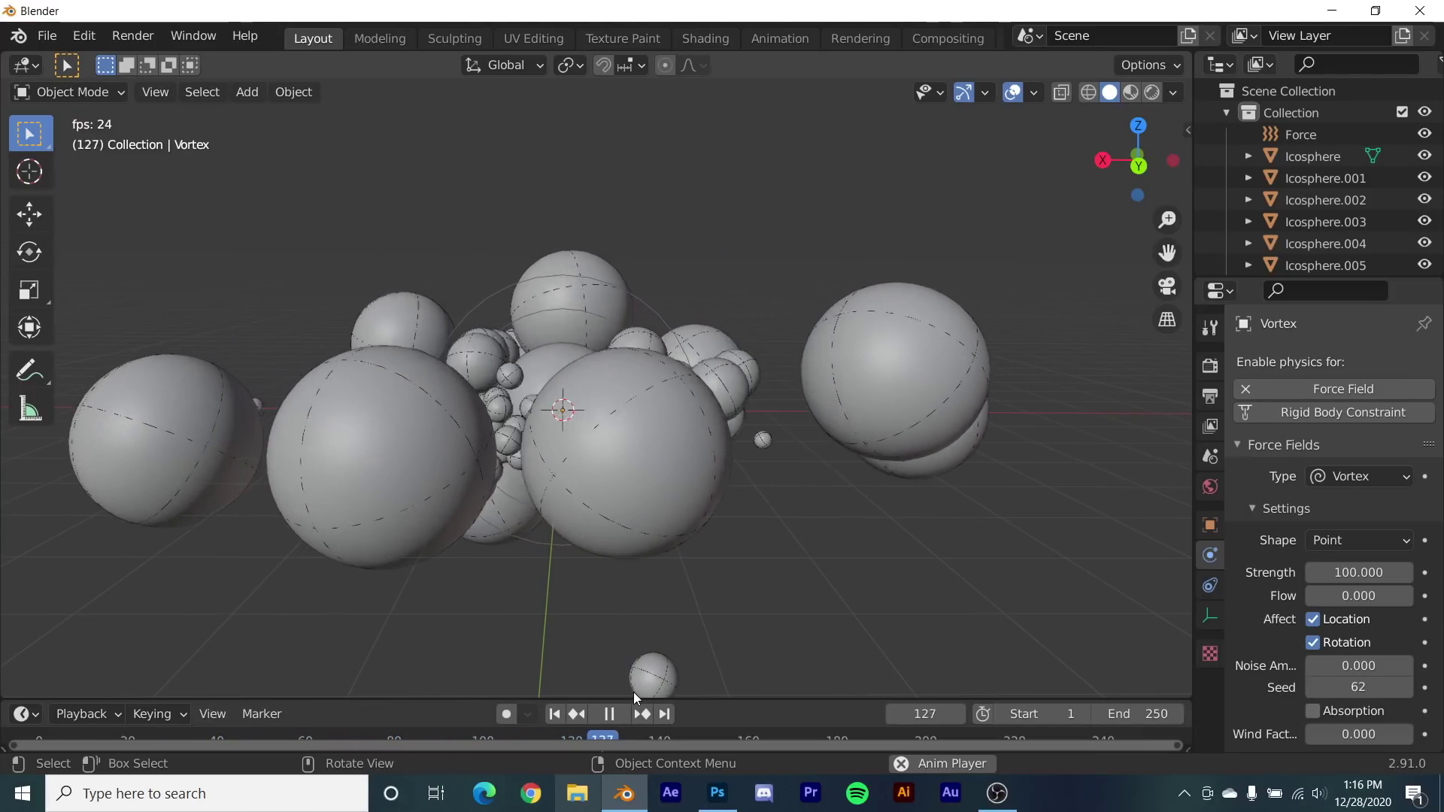
pyautogui.moveTo(634, 692); pyautogui.dragTo(562, 463, button='middle')
pyautogui.click(606, 718)
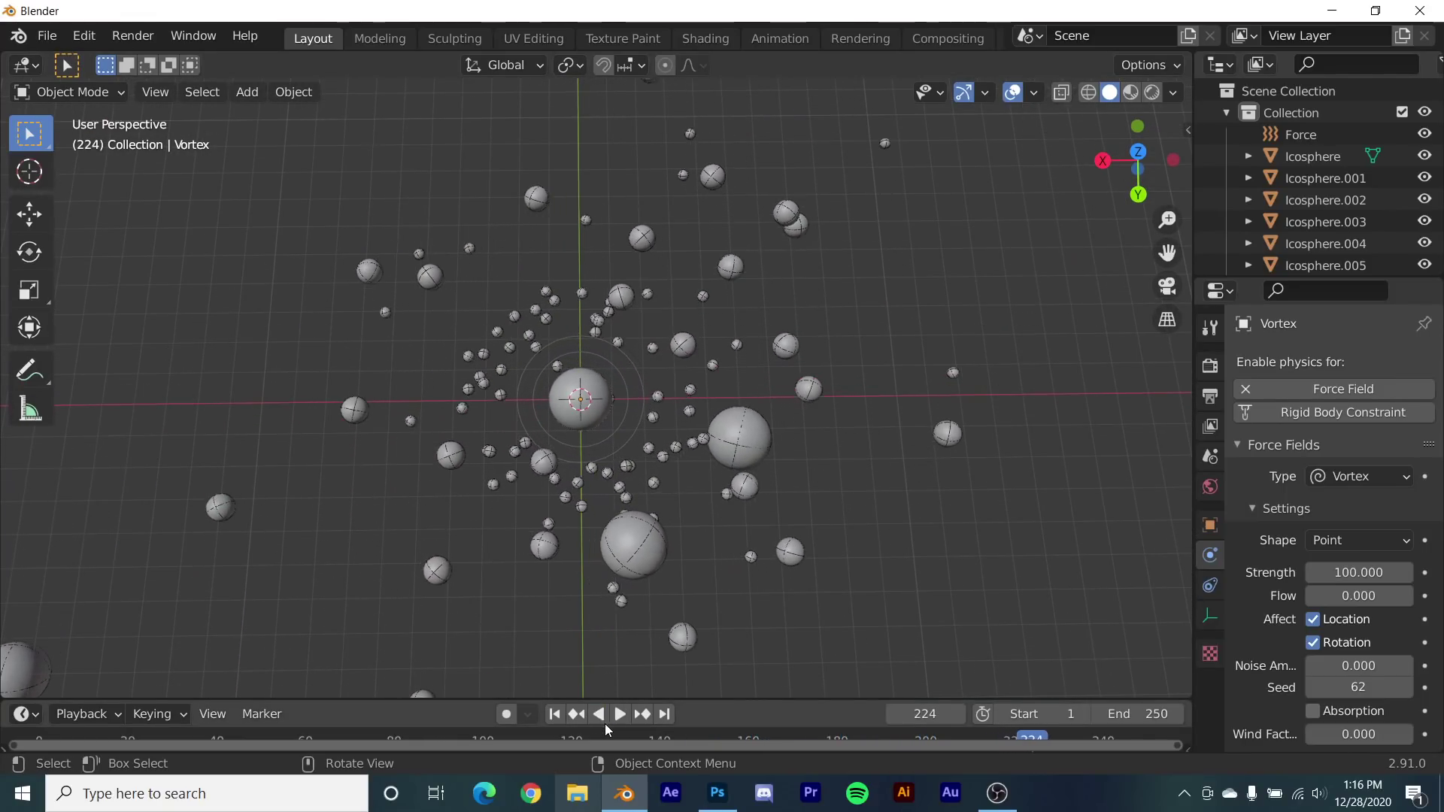
pyautogui.moveTo(655, 527); pyautogui.dragTo(818, 390, button='middle')
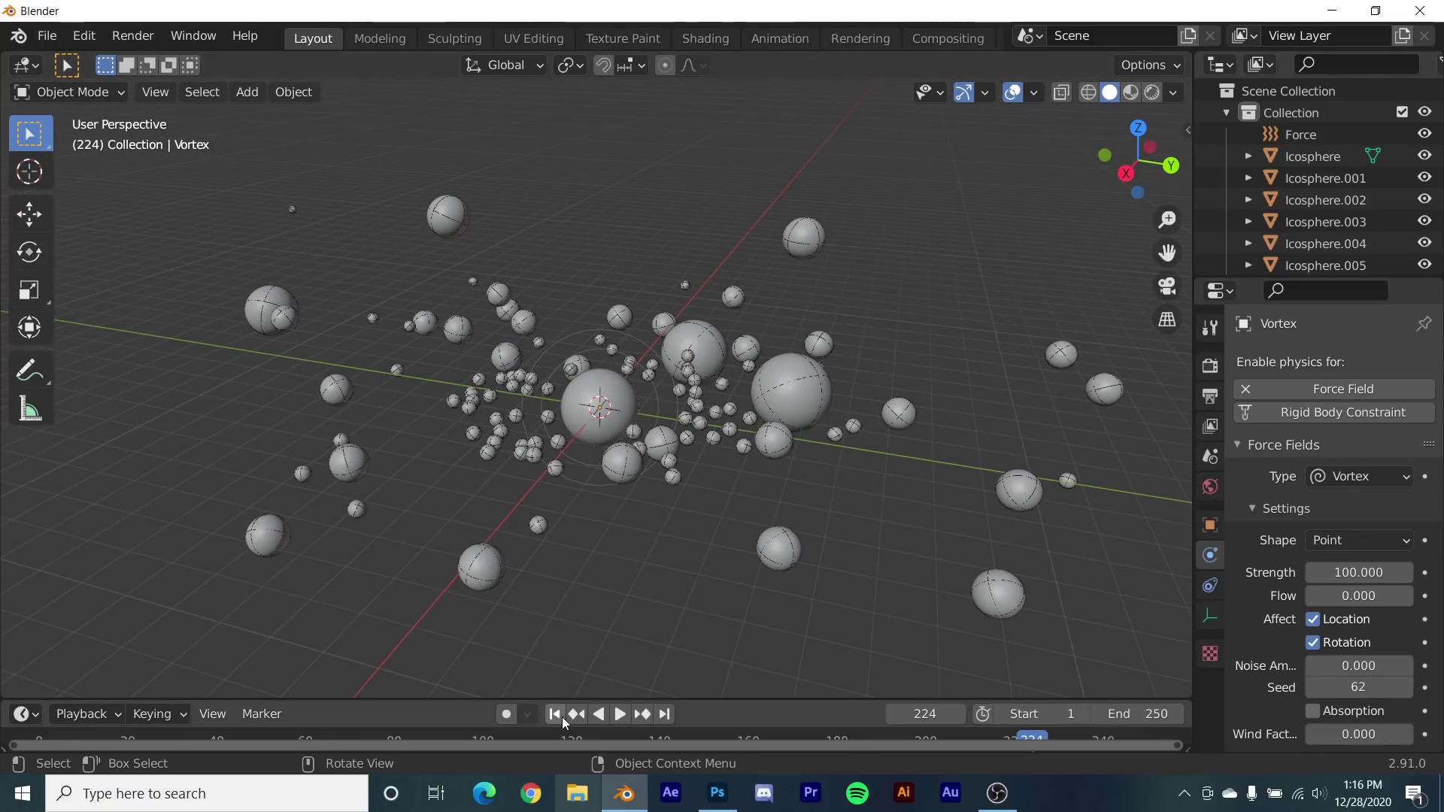
pyautogui.click(561, 716)
# - Select a large outer sphere and examine the cluster close up from different sides at the first frame
pyautogui.click(711, 409)
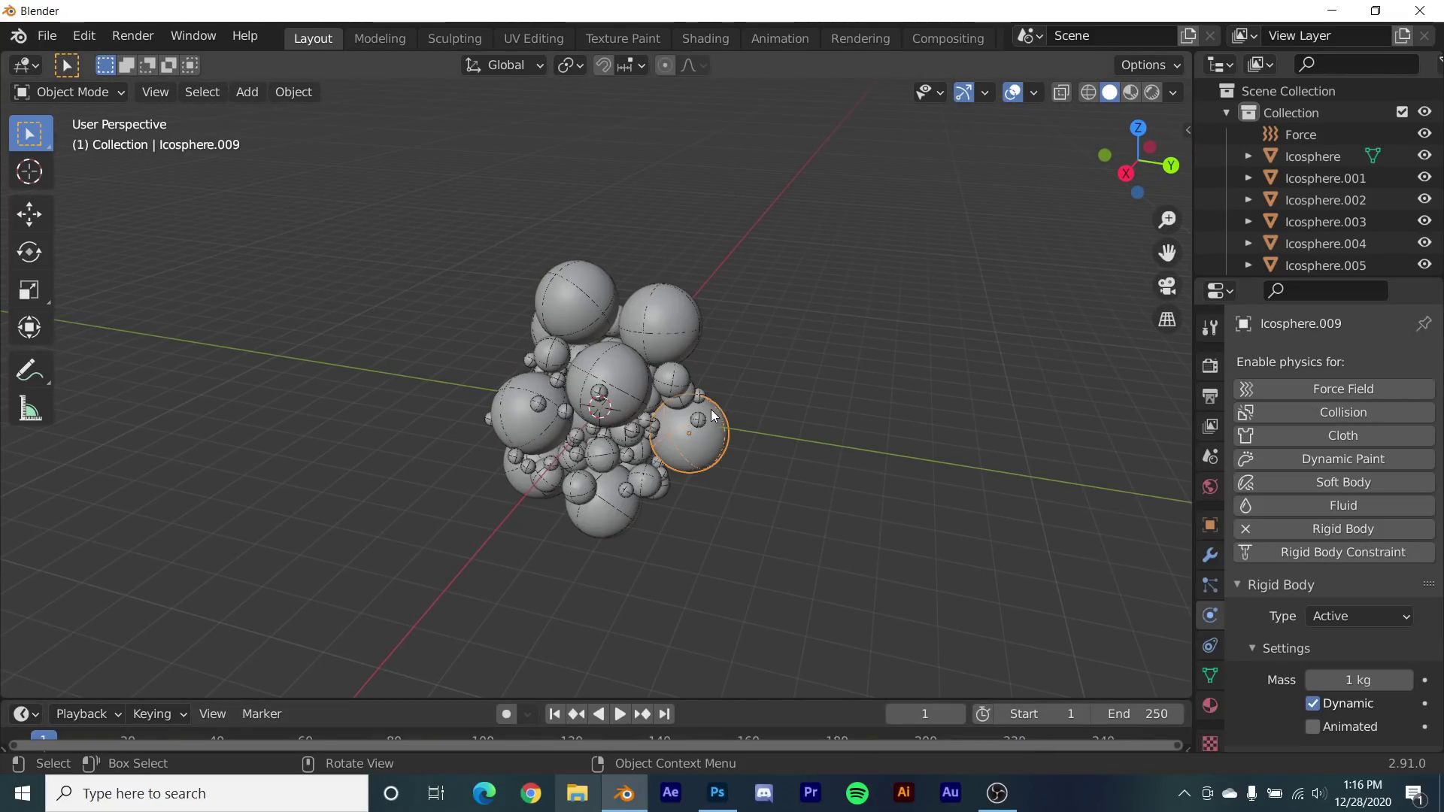
pyautogui.scroll(6, 946, 315)
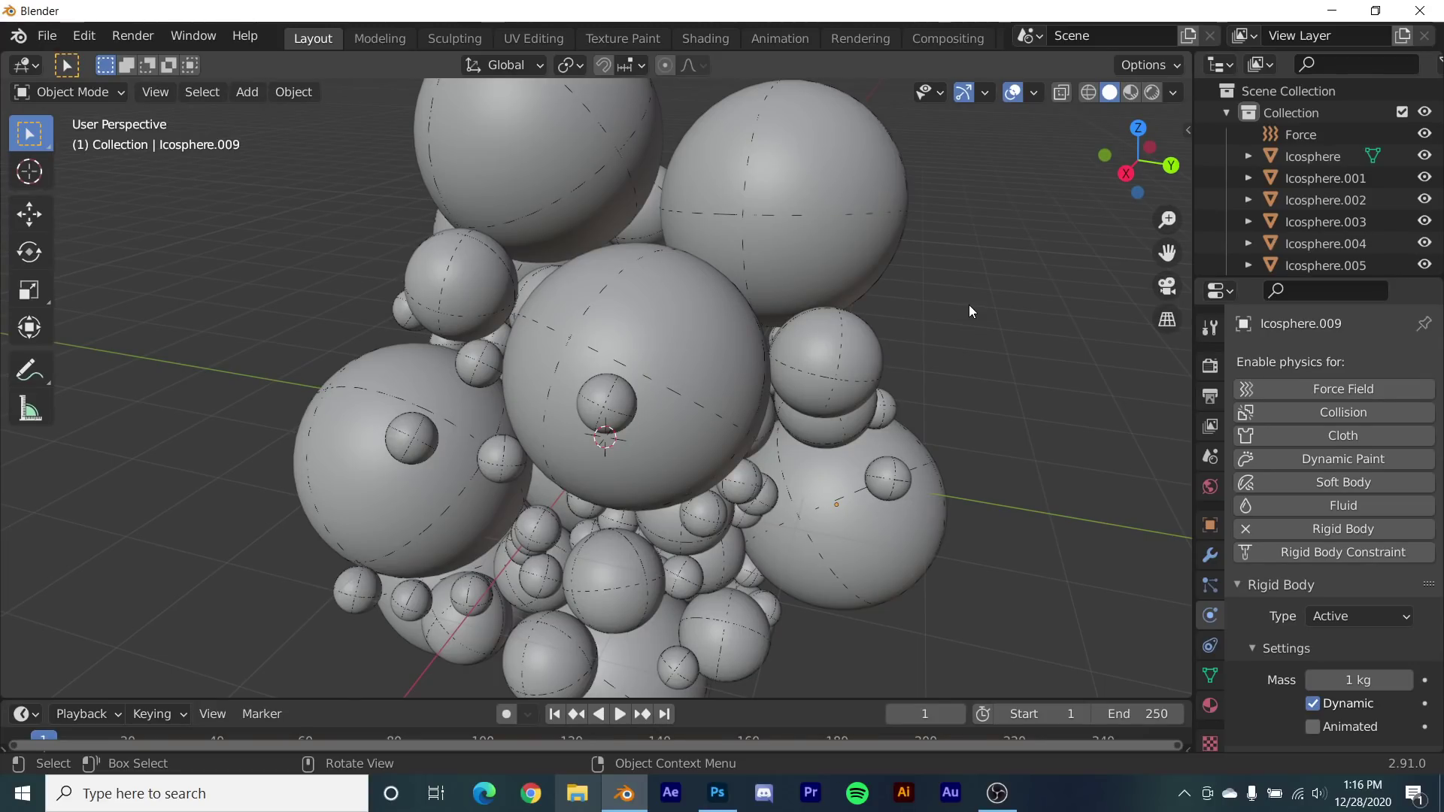
pyautogui.moveTo(970, 306); pyautogui.dragTo(954, 391, button='middle')
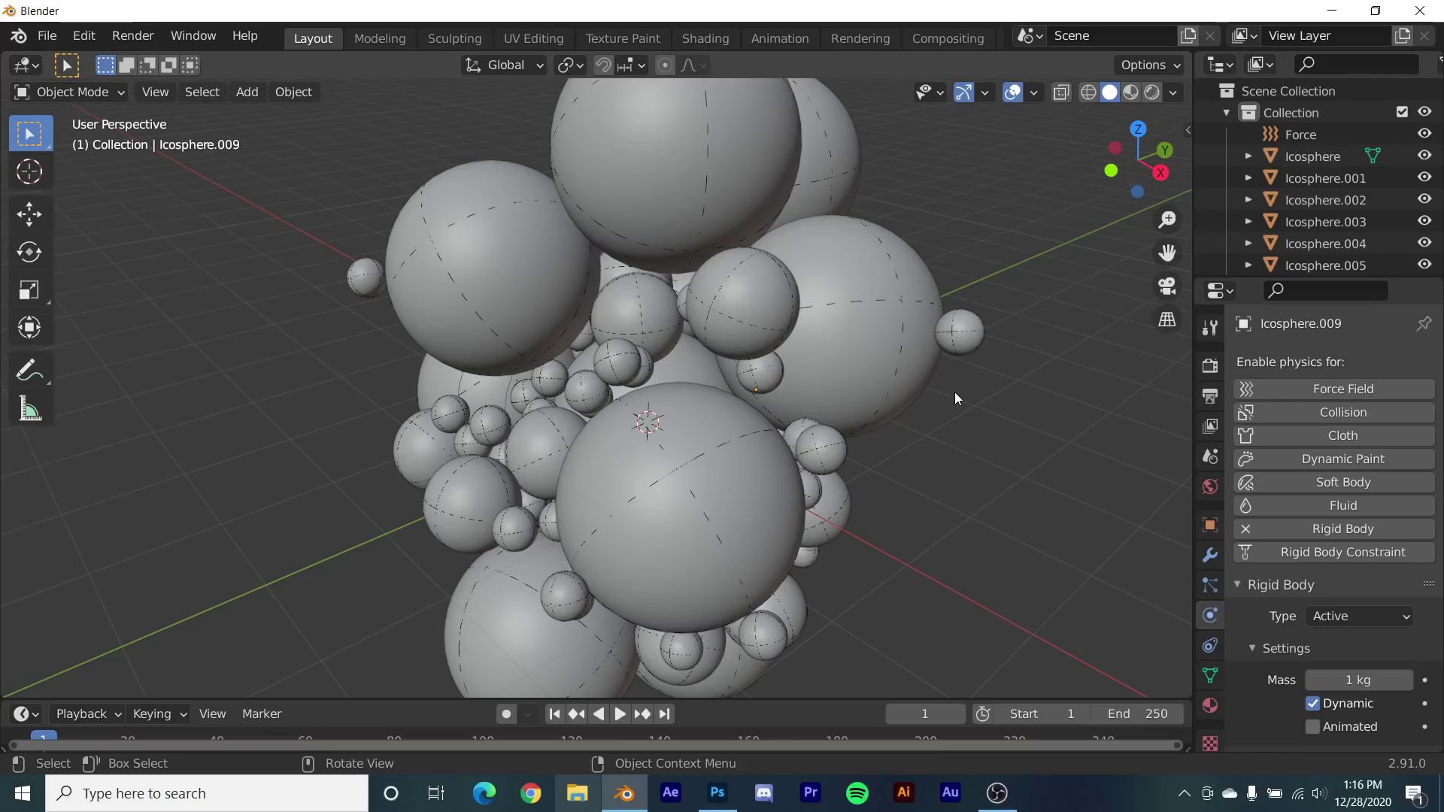